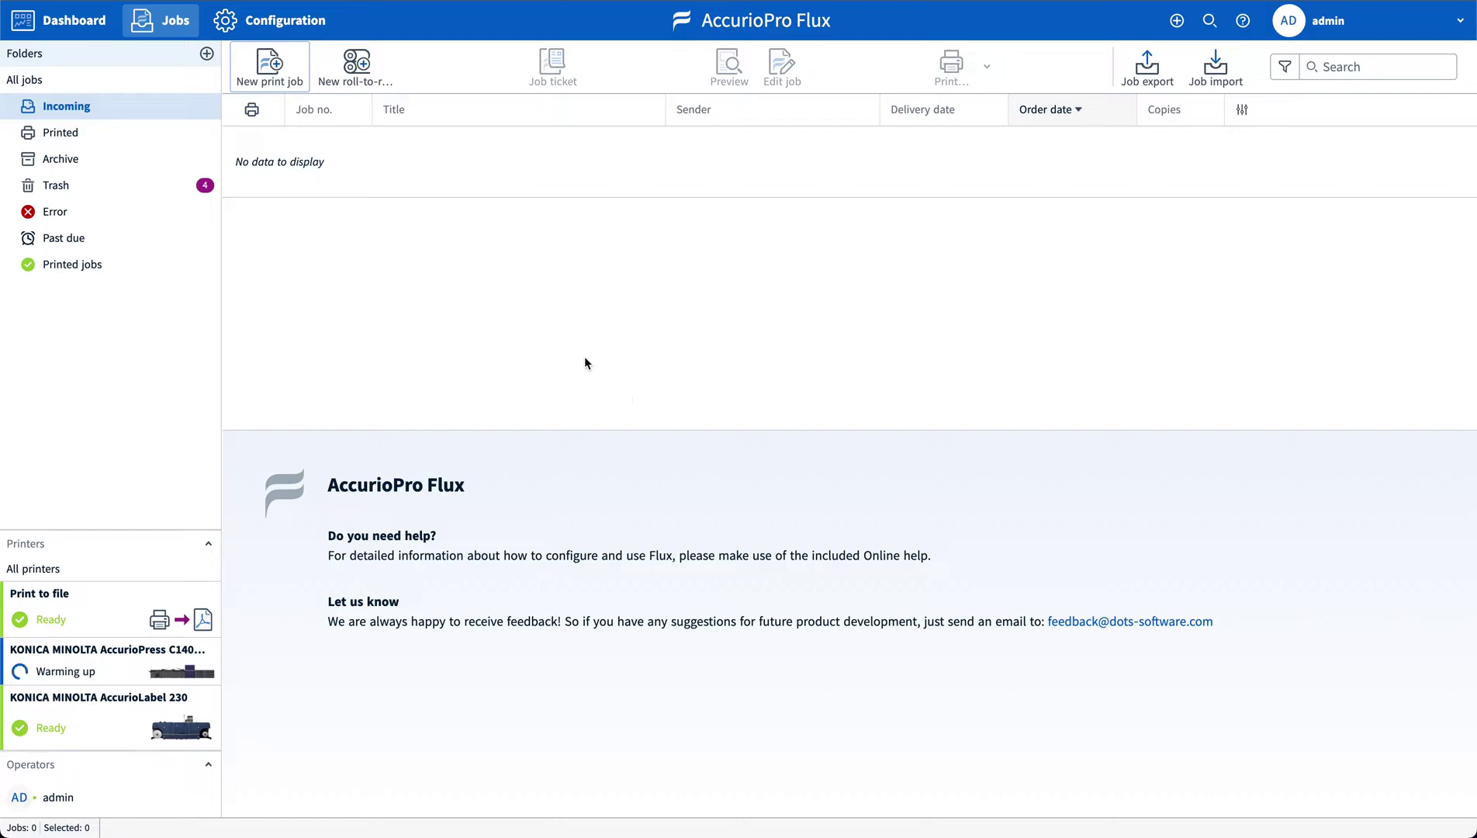
# Create a new print job from A5 Order Book.pdf on the Desktop and open it in the editor.
pyautogui.click(272, 65)
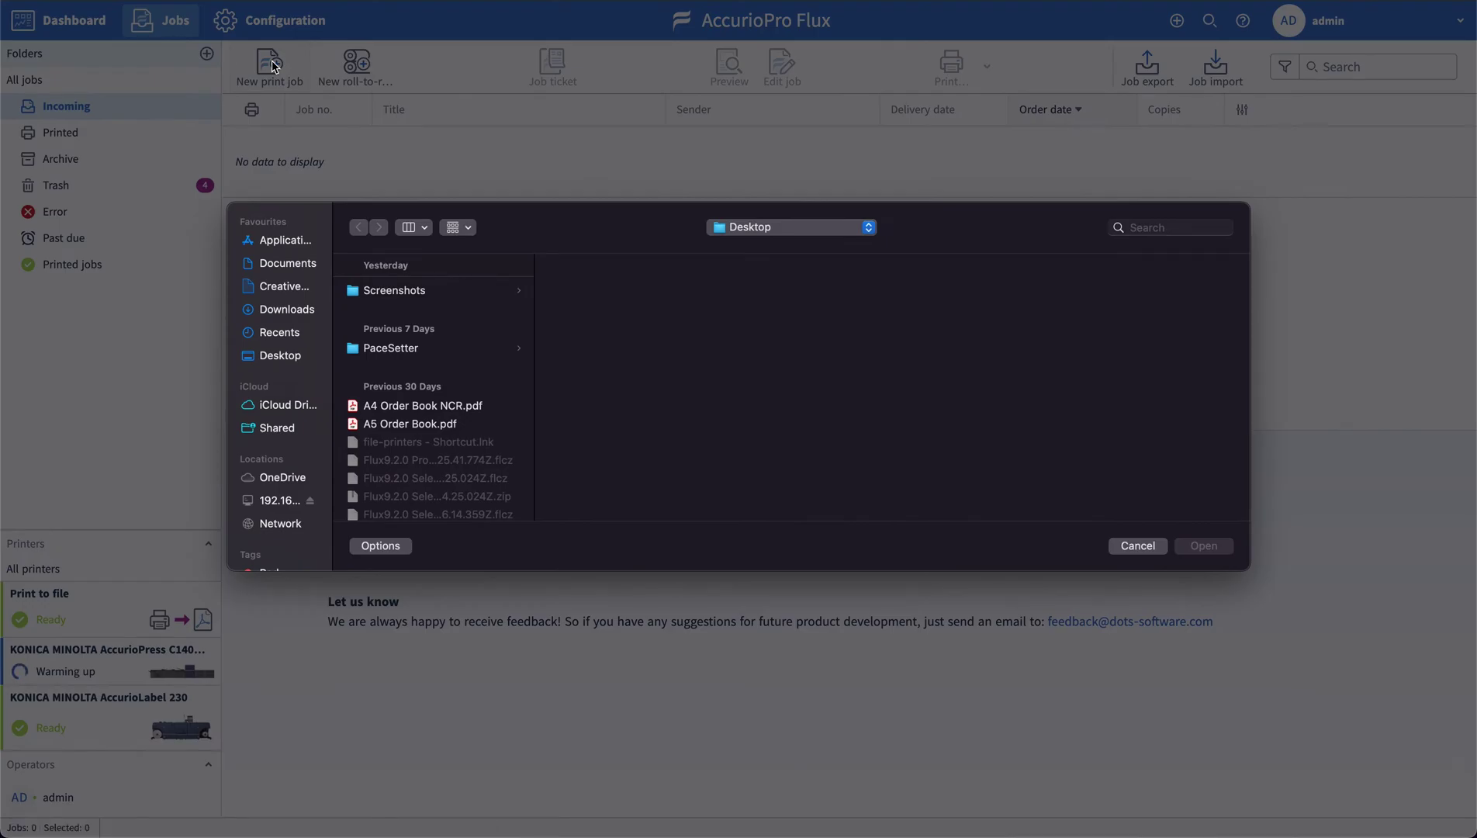
pyautogui.click(414, 424)
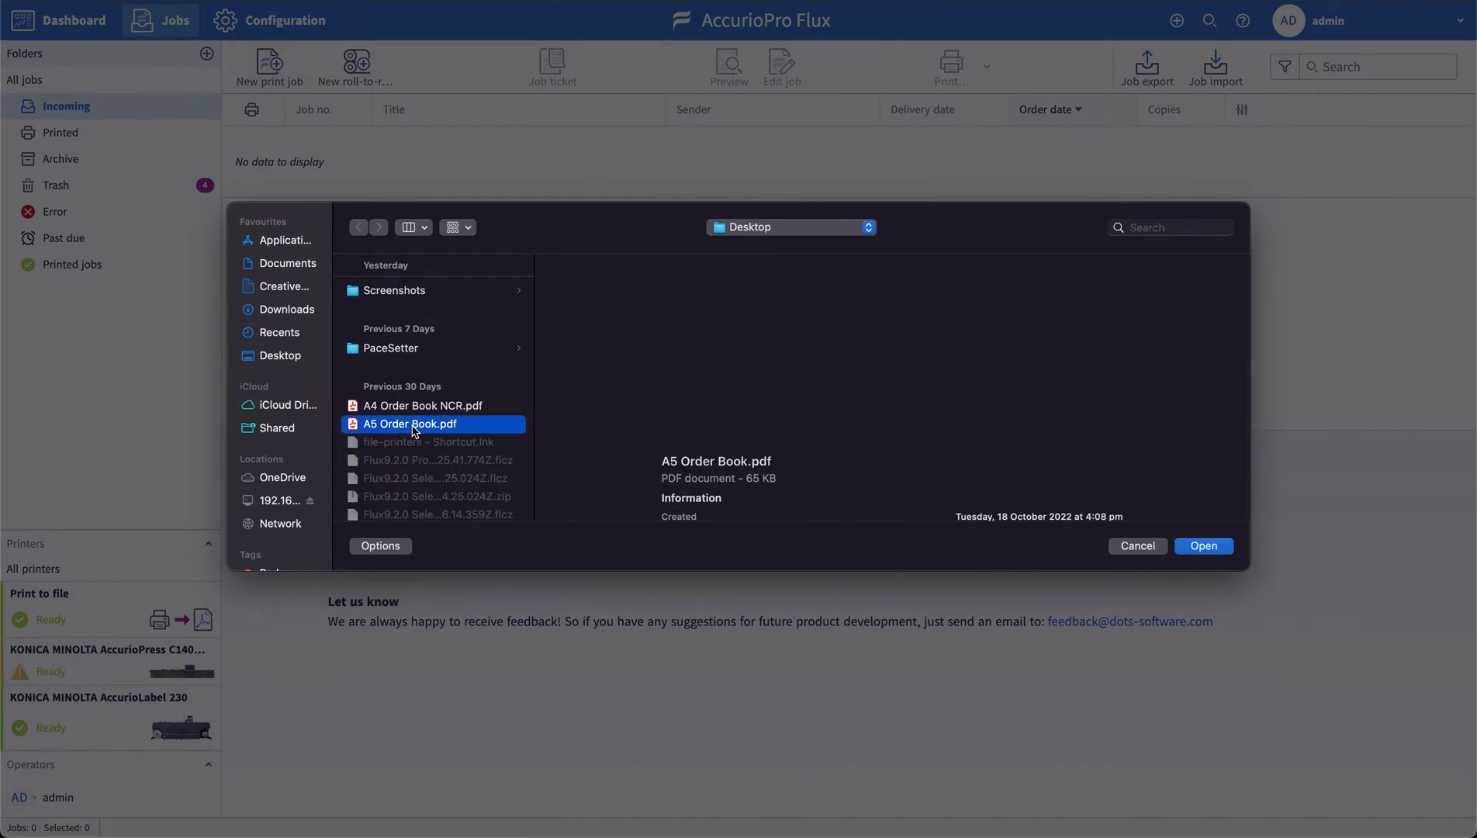
pyautogui.click(1203, 546)
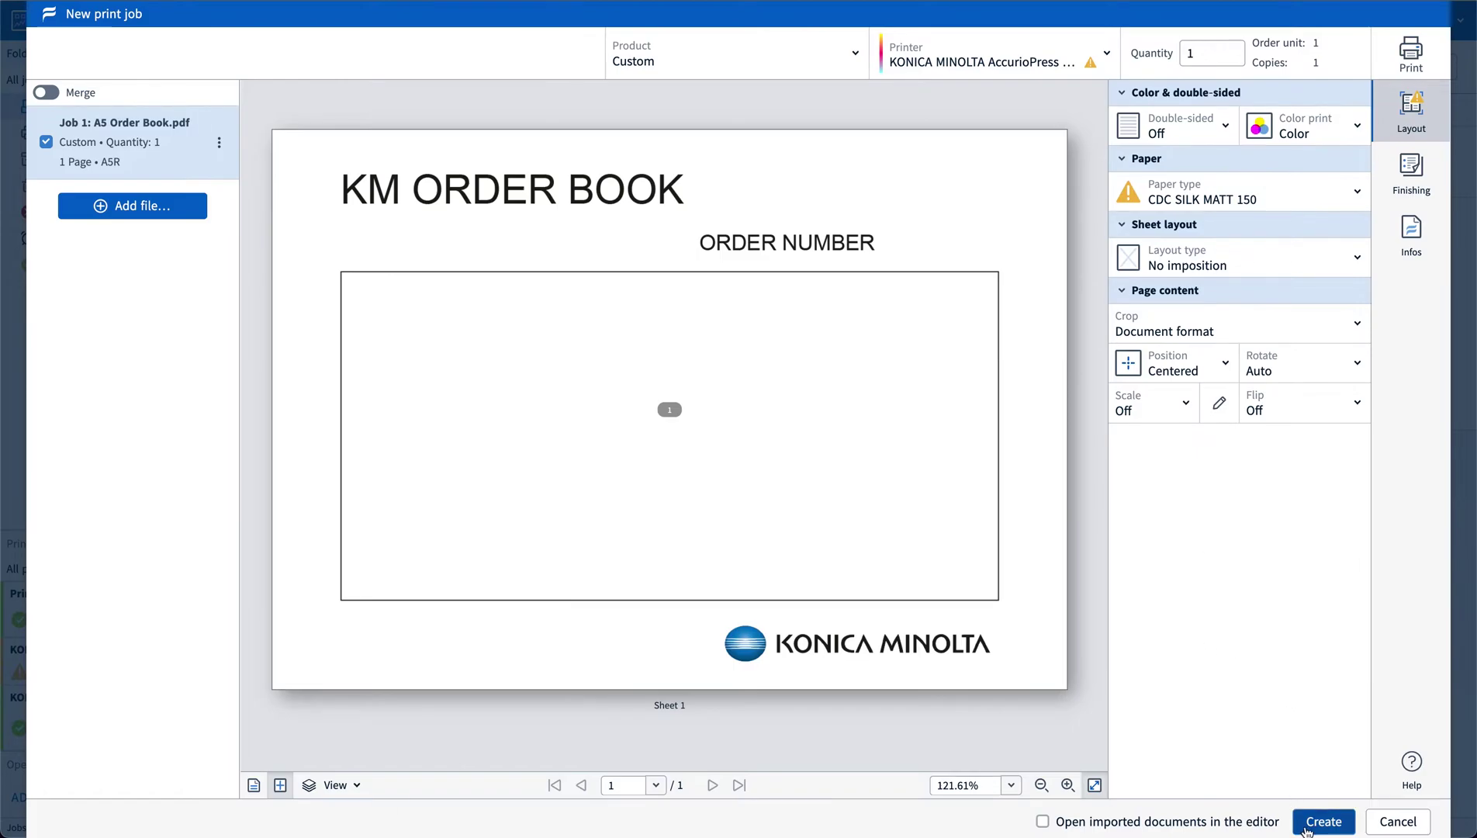
pyautogui.click(1317, 825)
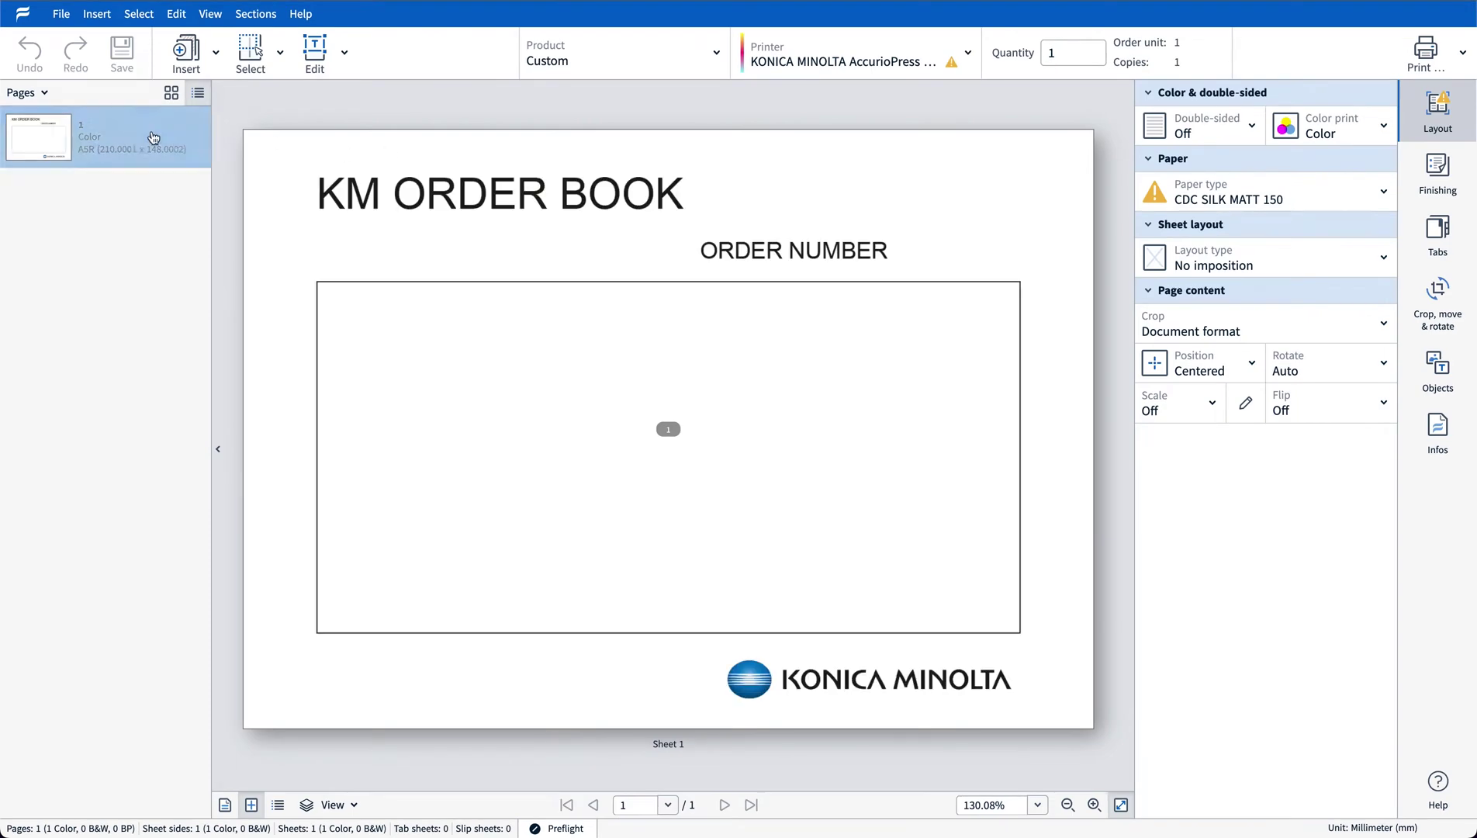
# Duplicate page 1 twice with Duplicate range so the job has three identical pages.
pyautogui.rightClick(108, 143)
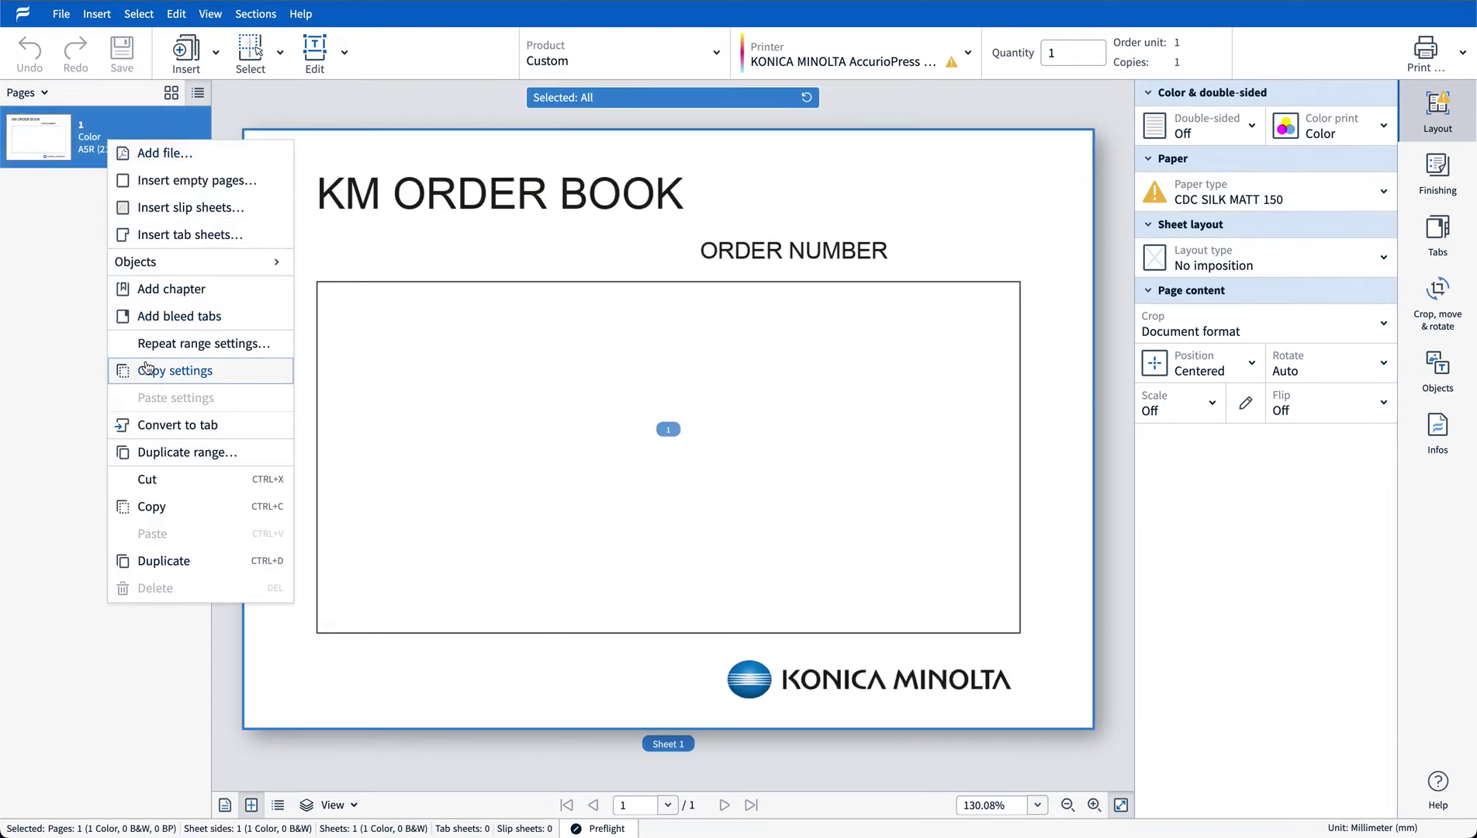
pyautogui.click(162, 453)
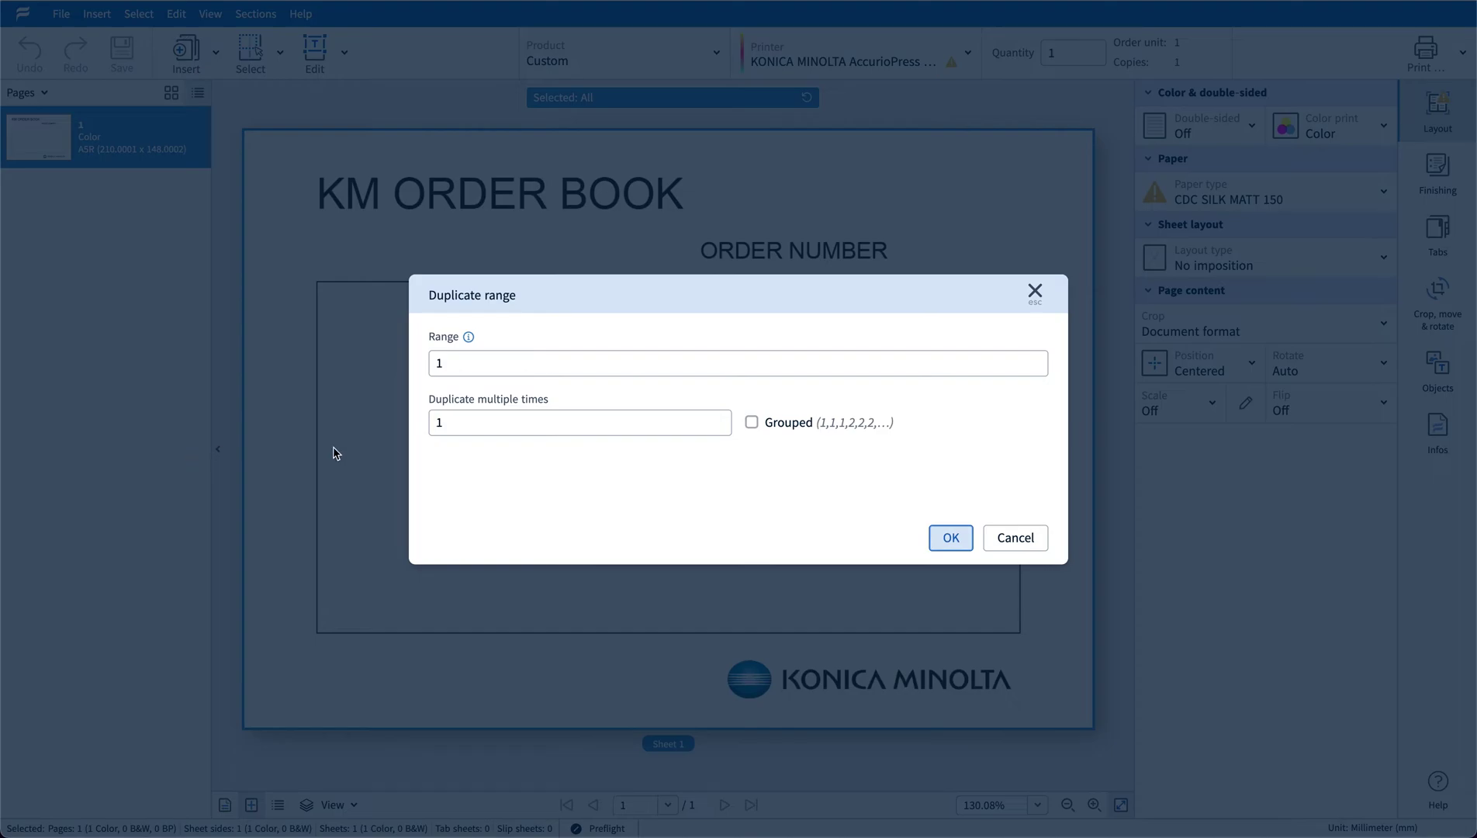
pyautogui.click(722, 417)
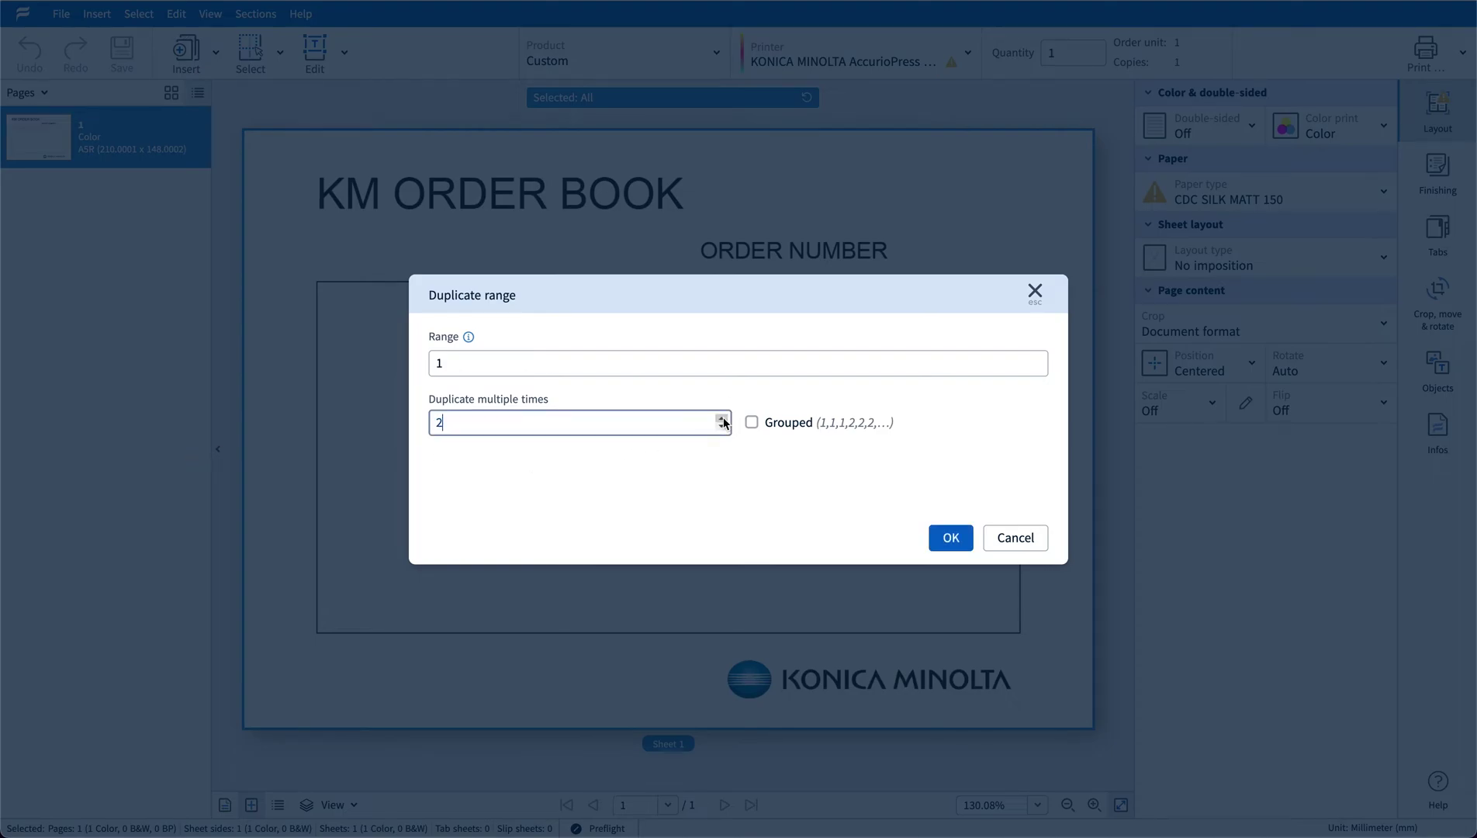
pyautogui.click(948, 535)
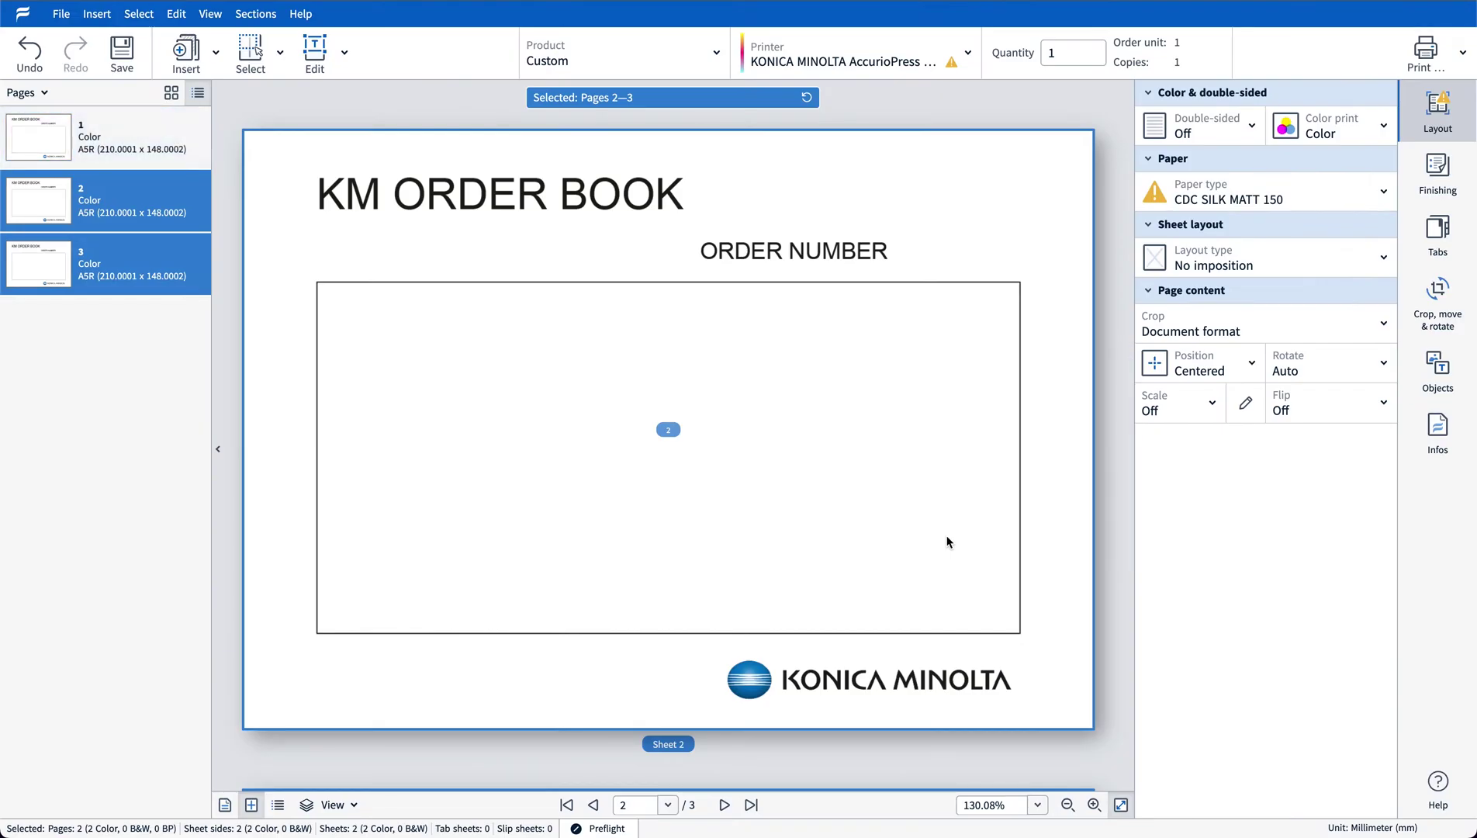
pyautogui.click(235, 149)
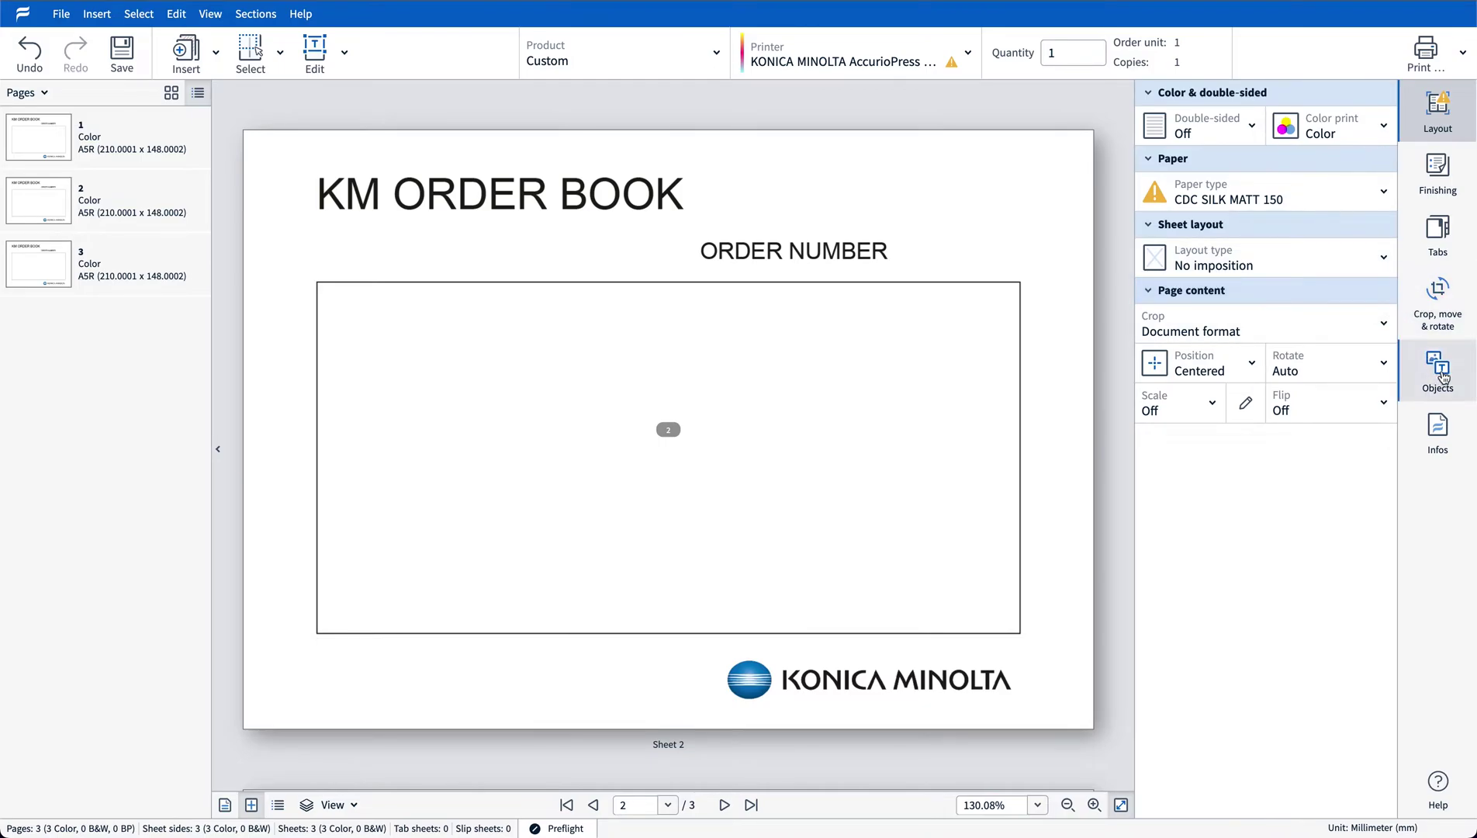
# Insert a page-number text field on all pages and place it beside ORDER NUMBER.
pyautogui.click(1444, 378)
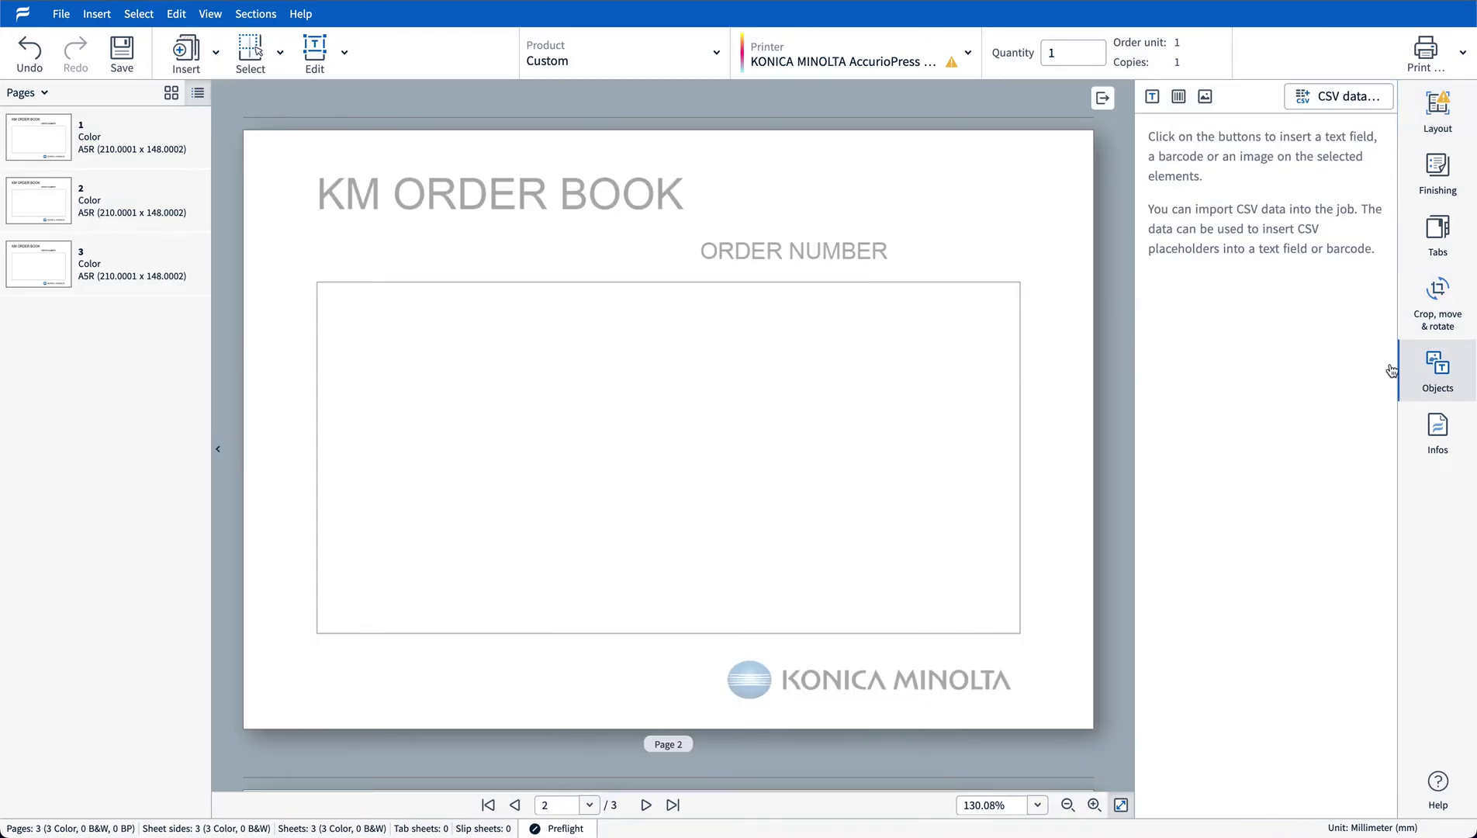
pyautogui.click(1151, 98)
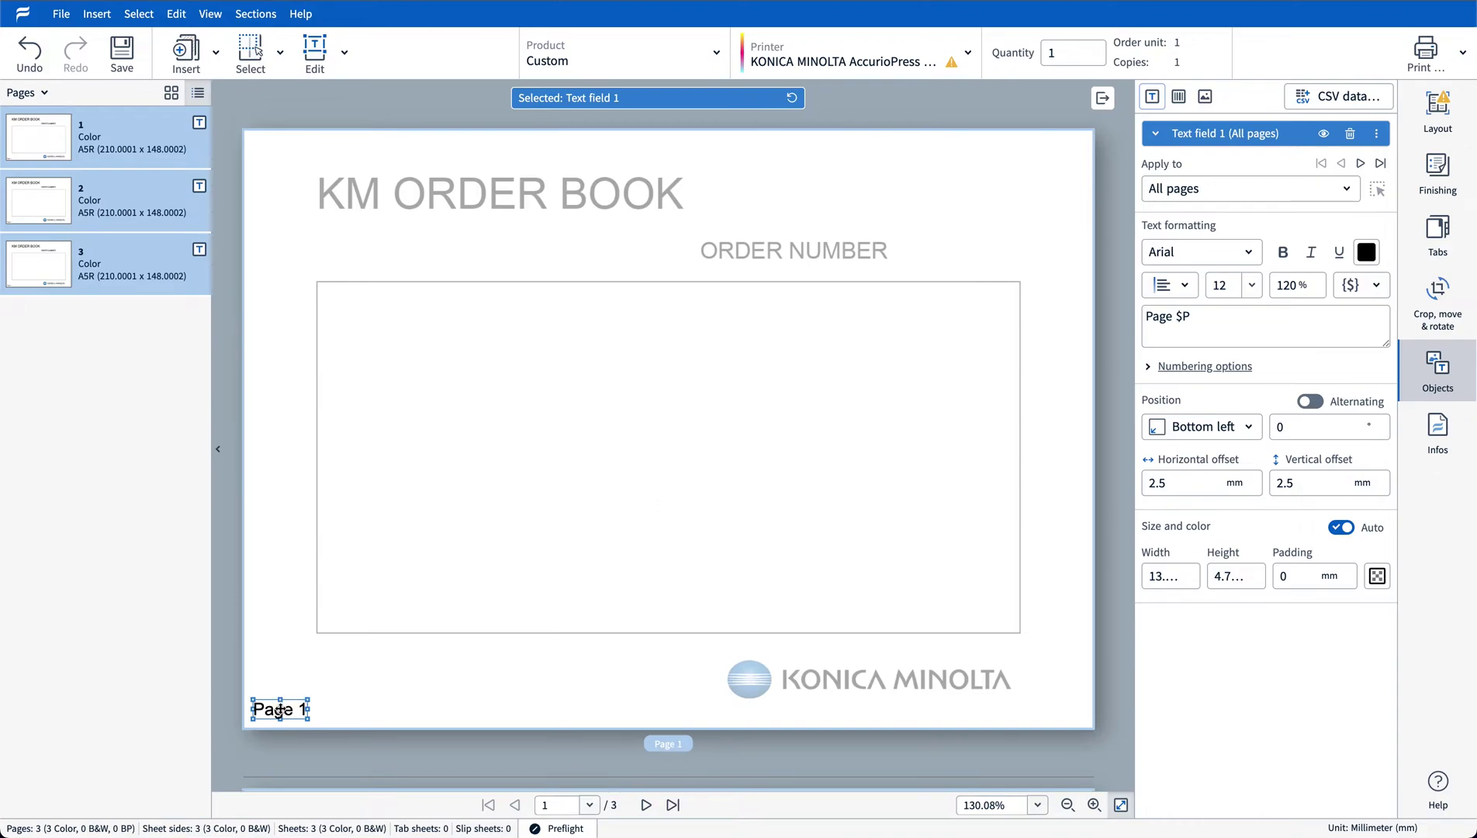
pyautogui.moveTo(279, 710); pyautogui.dragTo(964, 232)
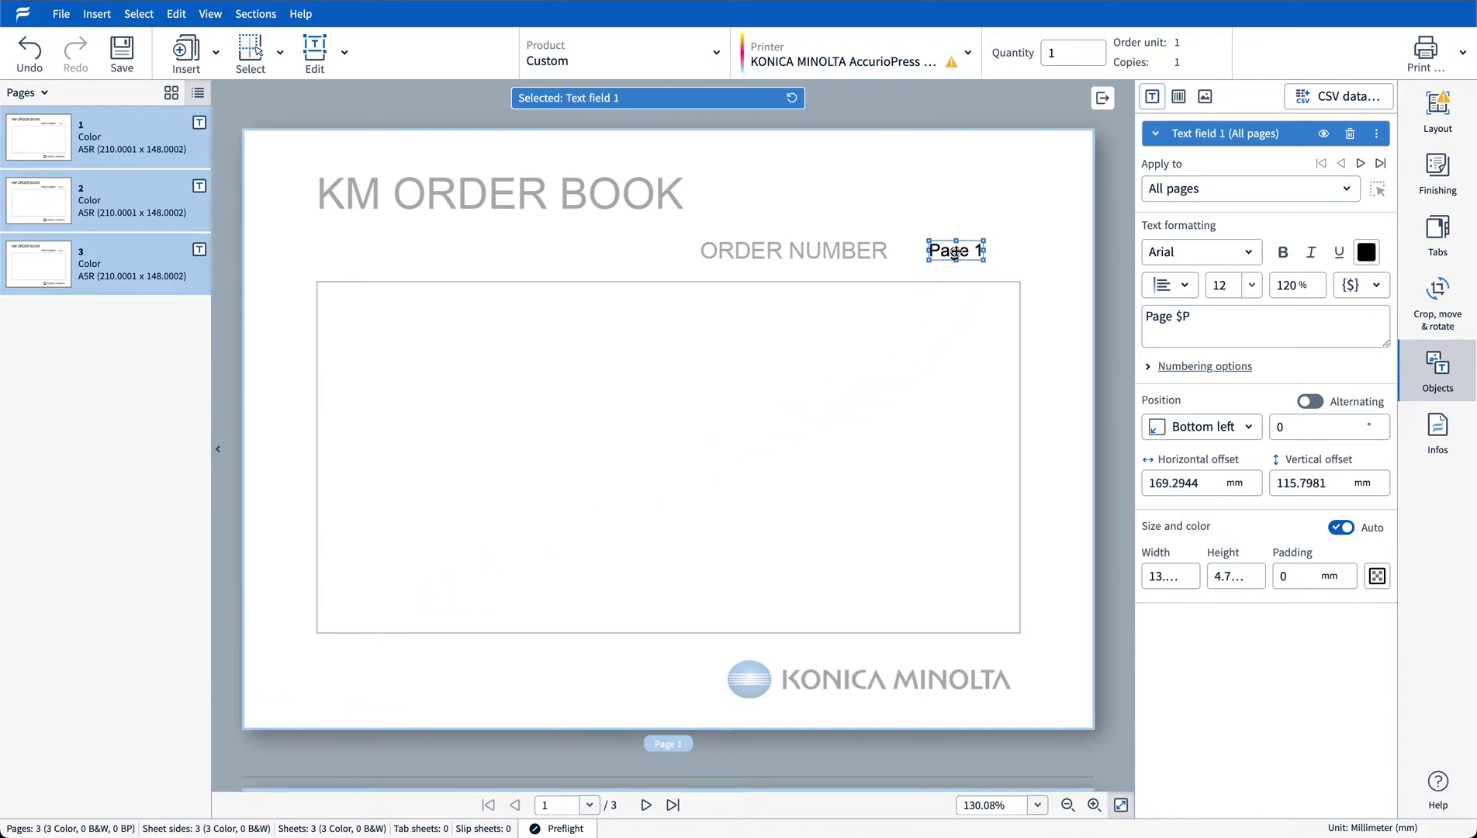
# Make the page number 16 pt red and delete the word Page before it.
pyautogui.click(1252, 285)
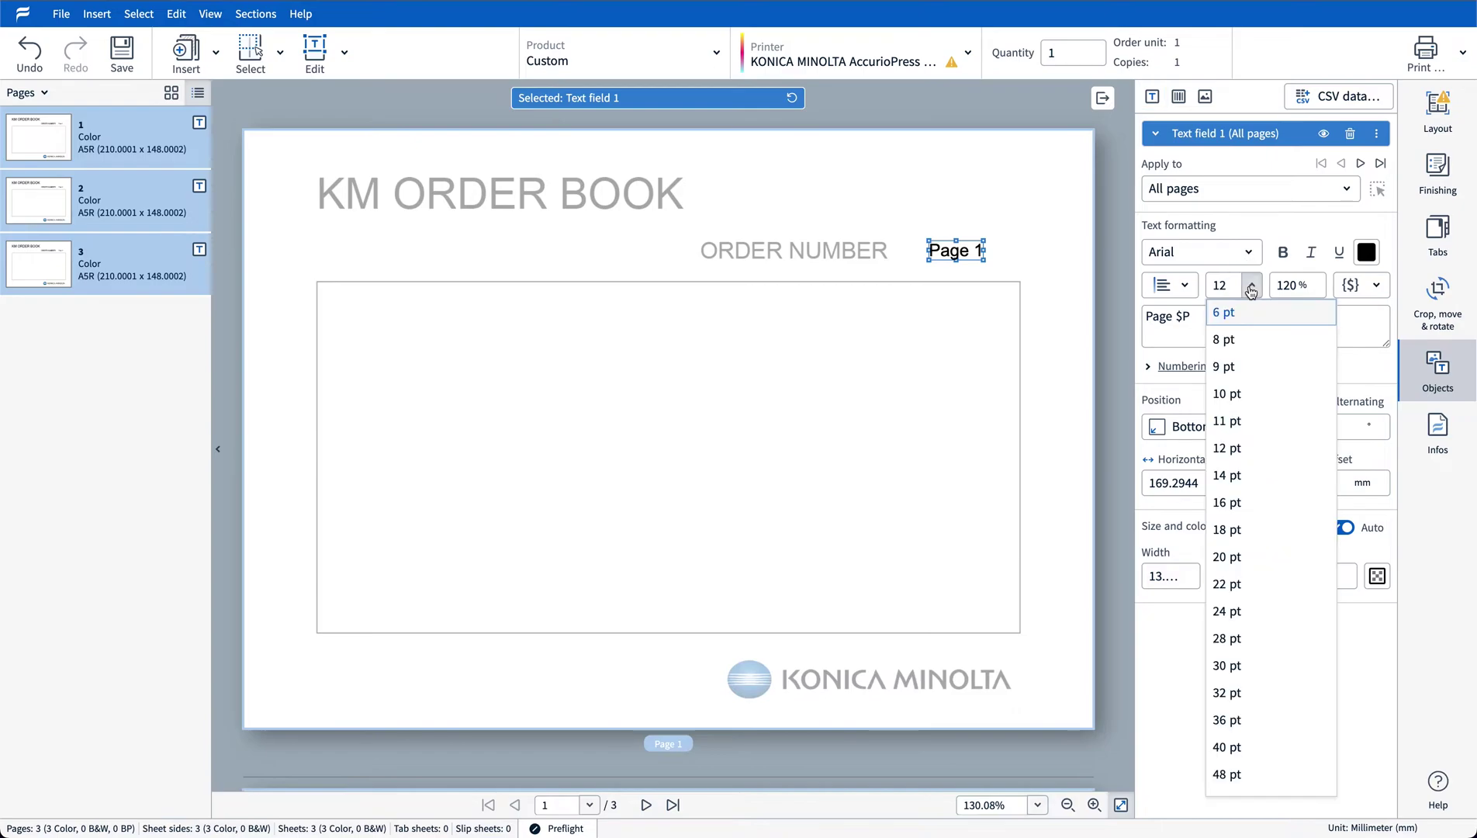
pyautogui.click(1237, 504)
pyautogui.click(1366, 256)
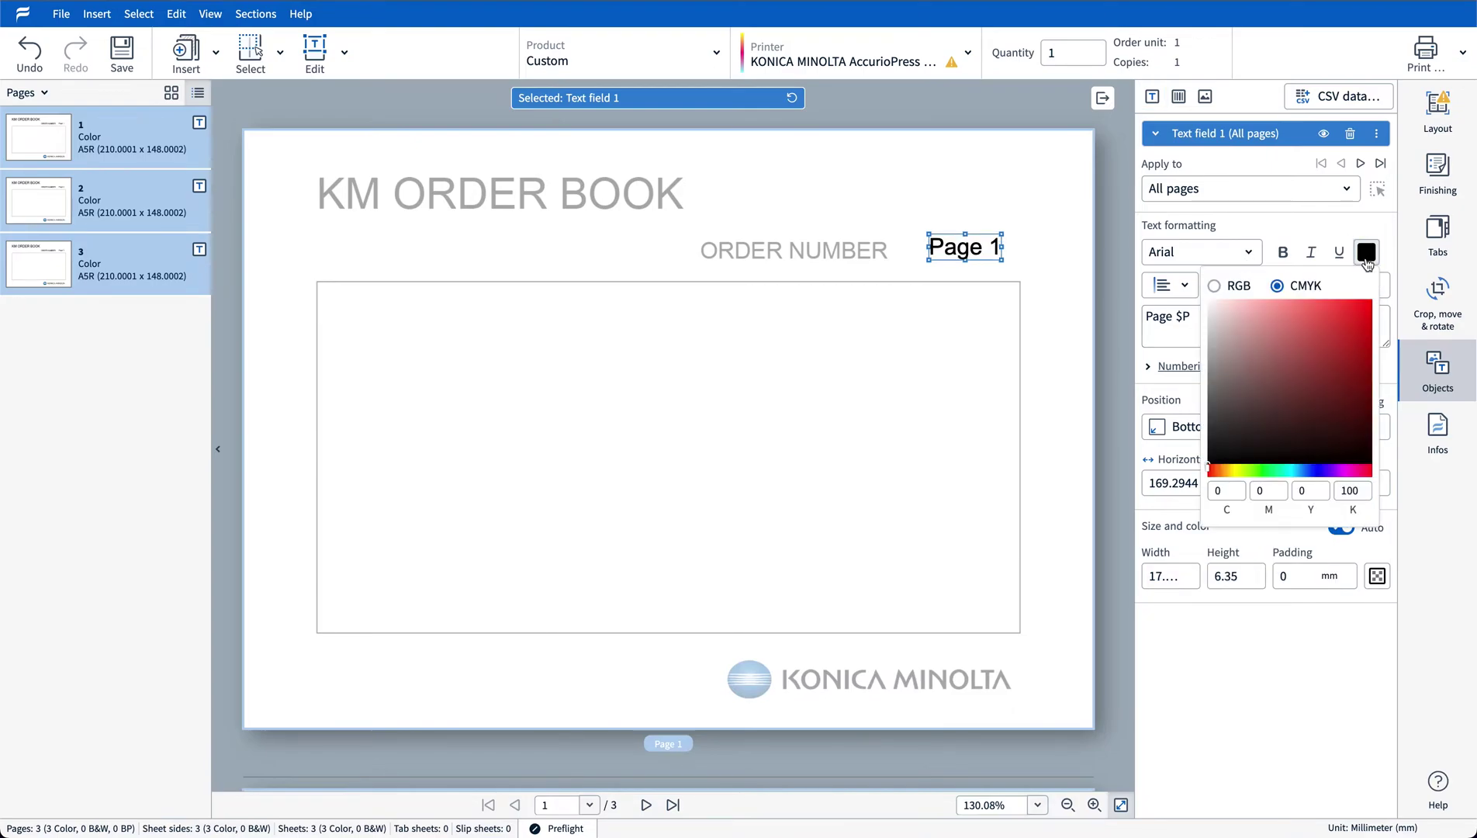
pyautogui.click(1369, 304)
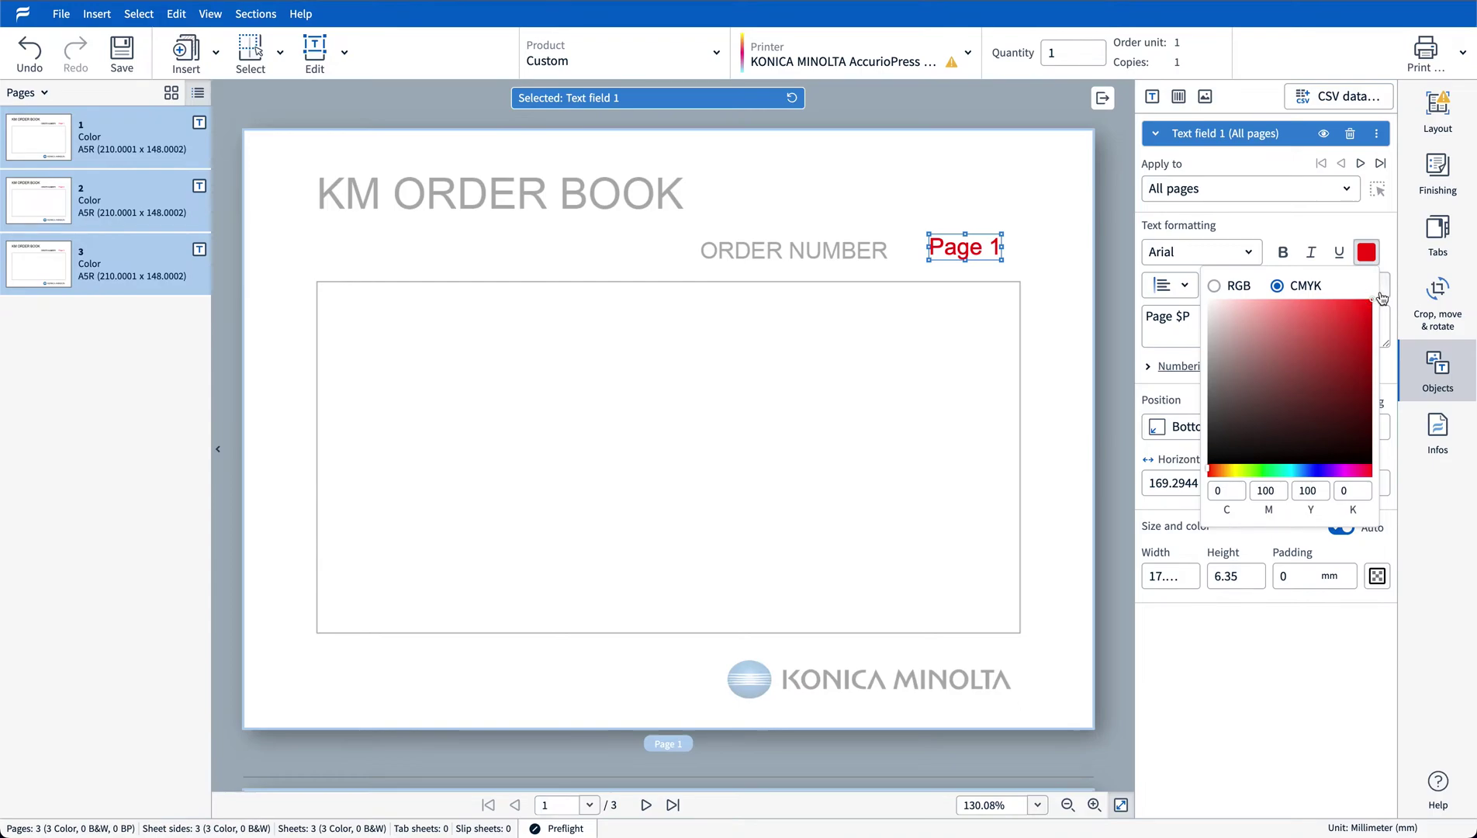
pyautogui.click(1300, 234)
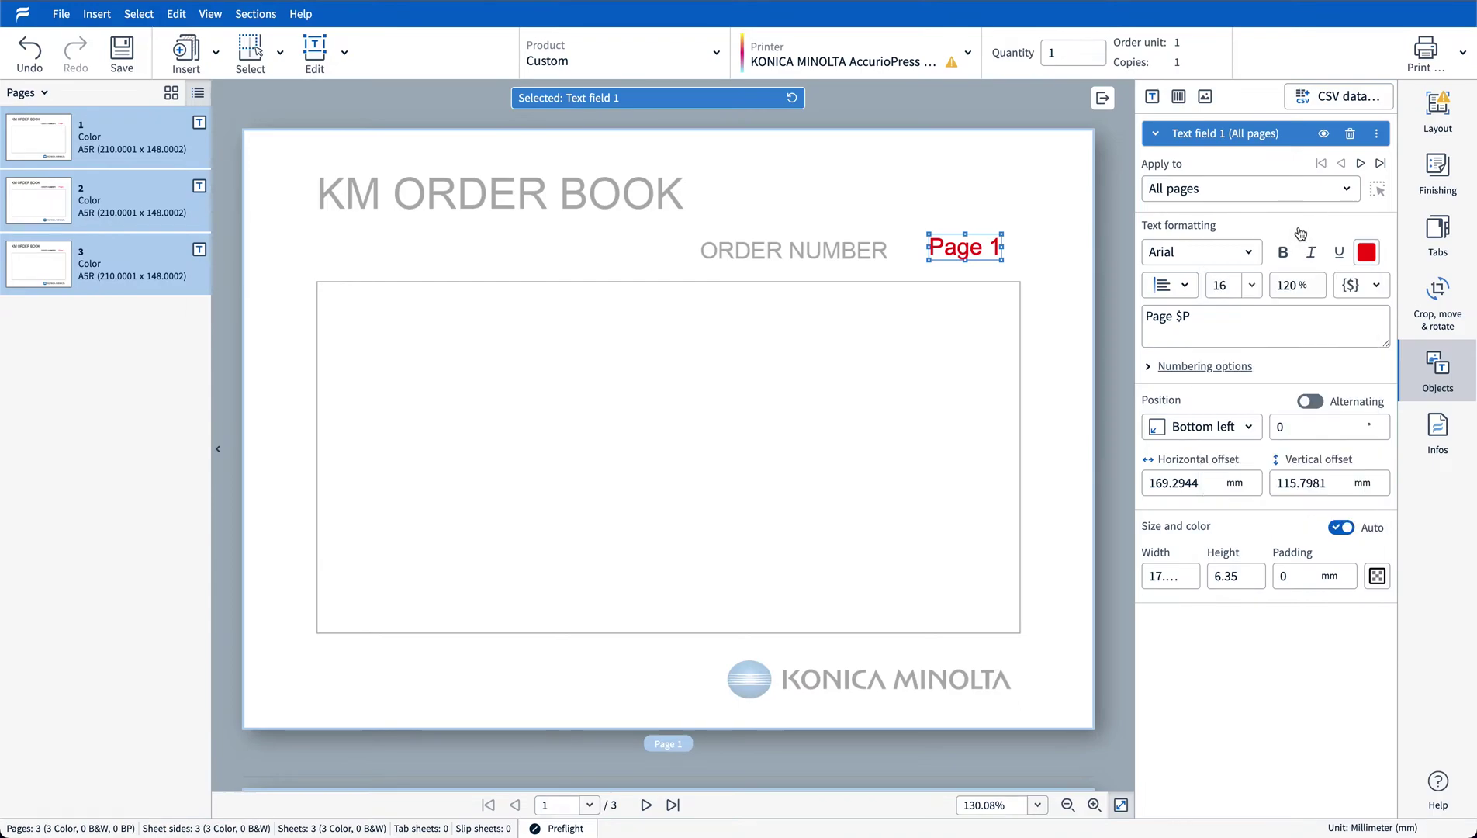
pyautogui.click(1176, 315)
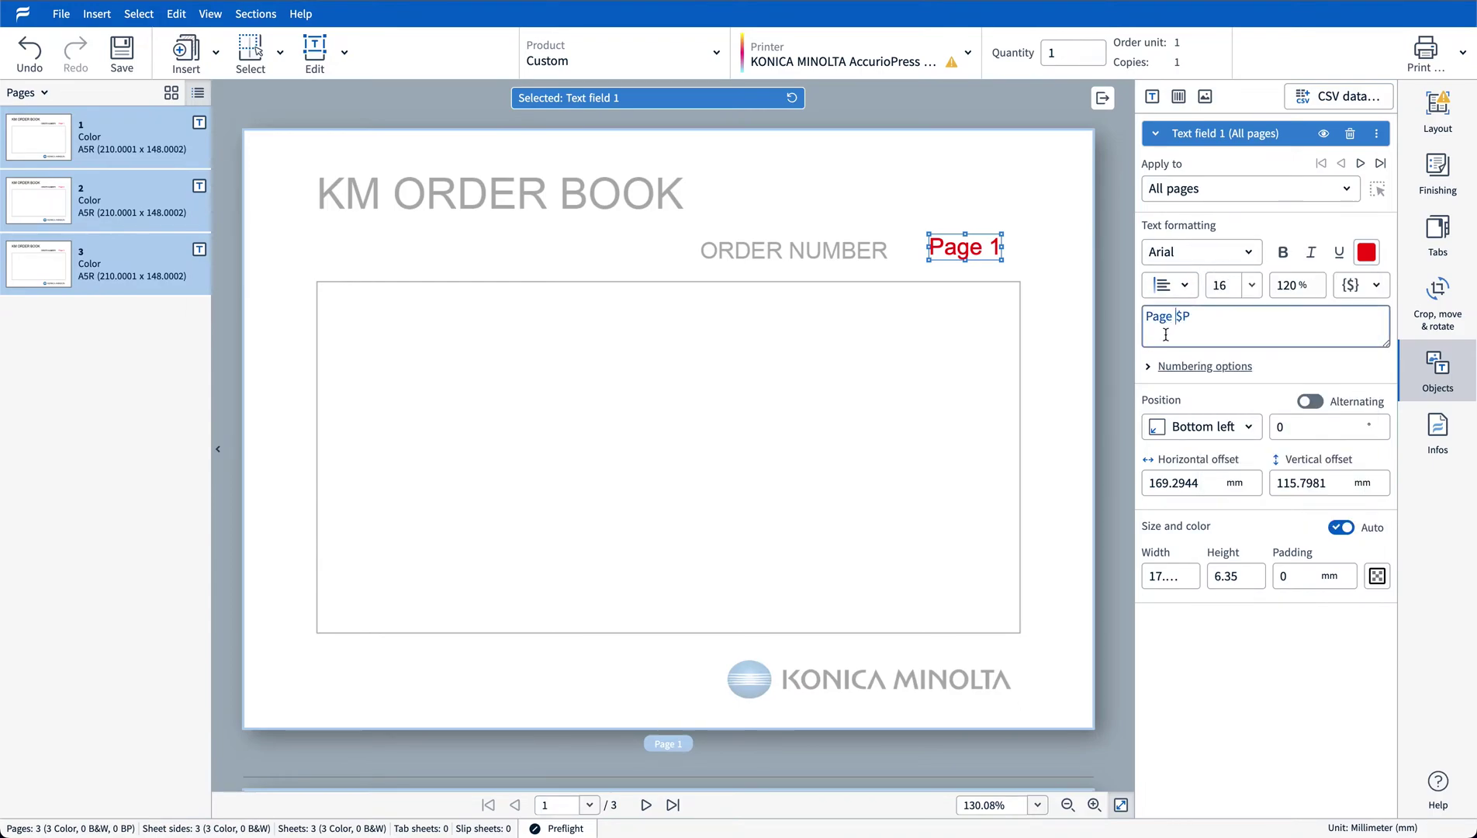
pyautogui.press('BackSpace')
pyautogui.press('BackSpace')
pyautogui.press('BackSpace')
pyautogui.press('BackSpace')
pyautogui.press('BackSpace')
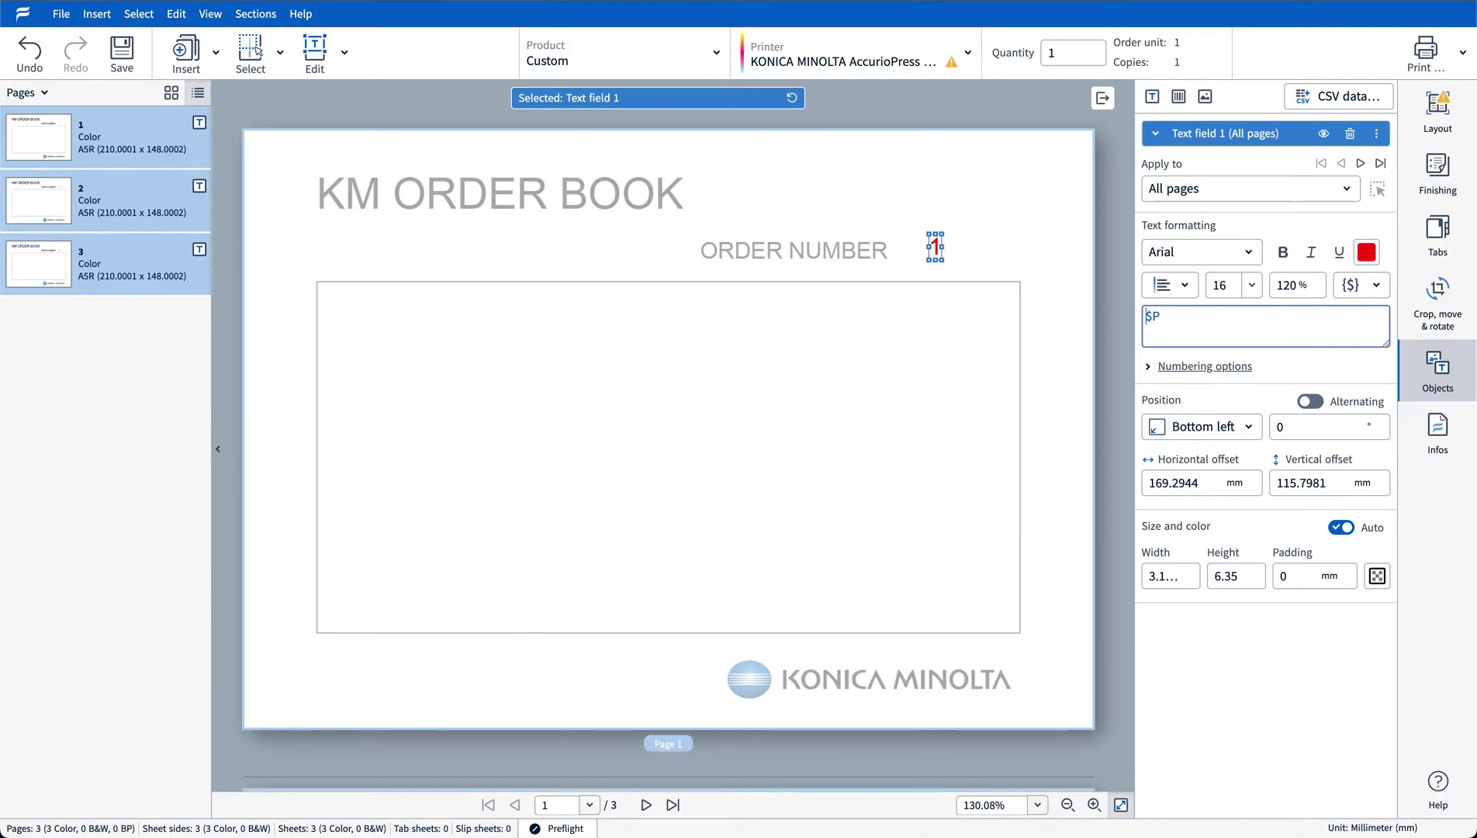
# Prefix the number with 000 and start the numbering at 5001.
pyautogui.write('000')
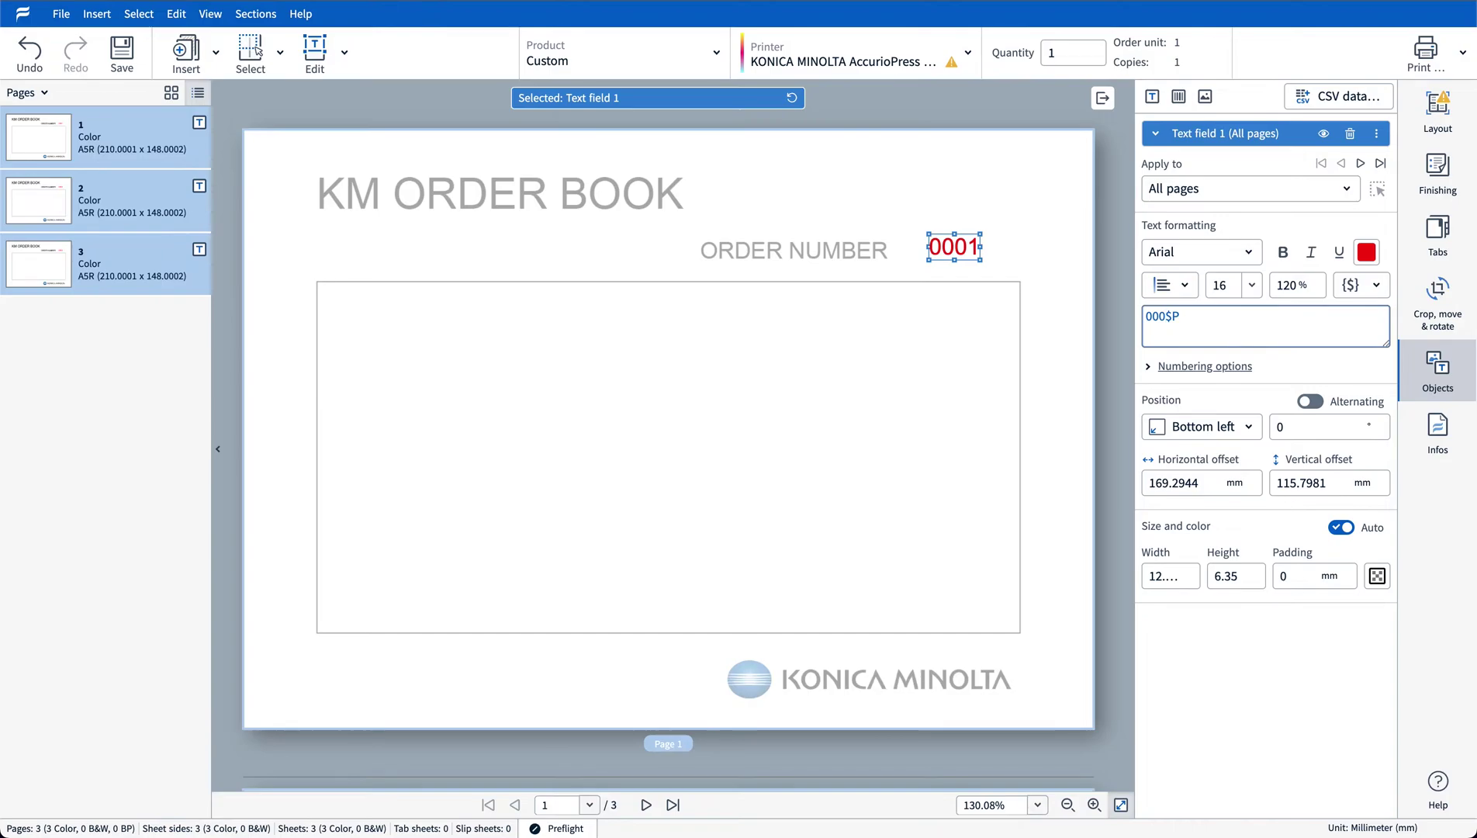
pyautogui.click(1150, 368)
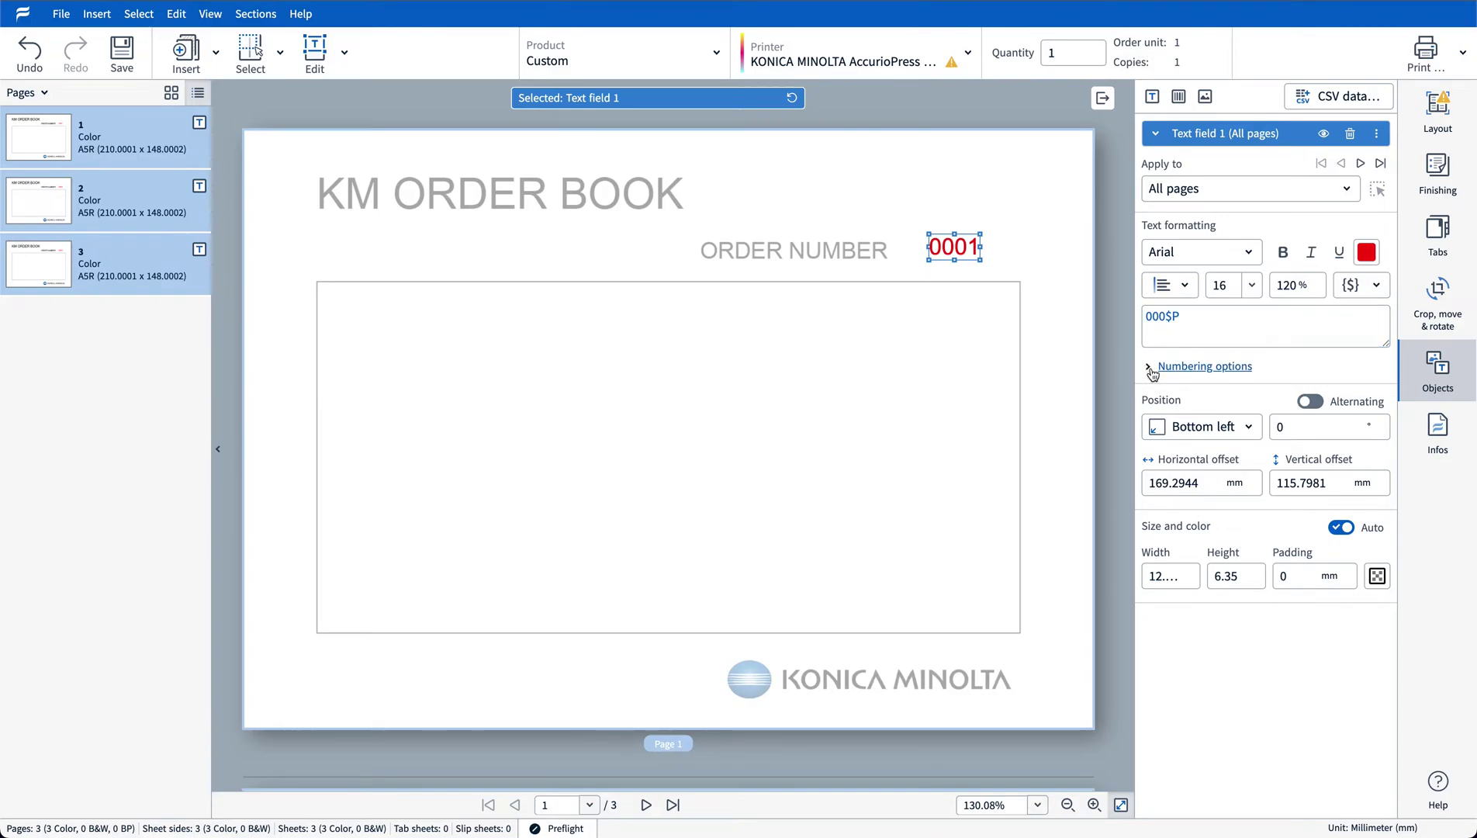
pyautogui.doubleClick(1158, 416)
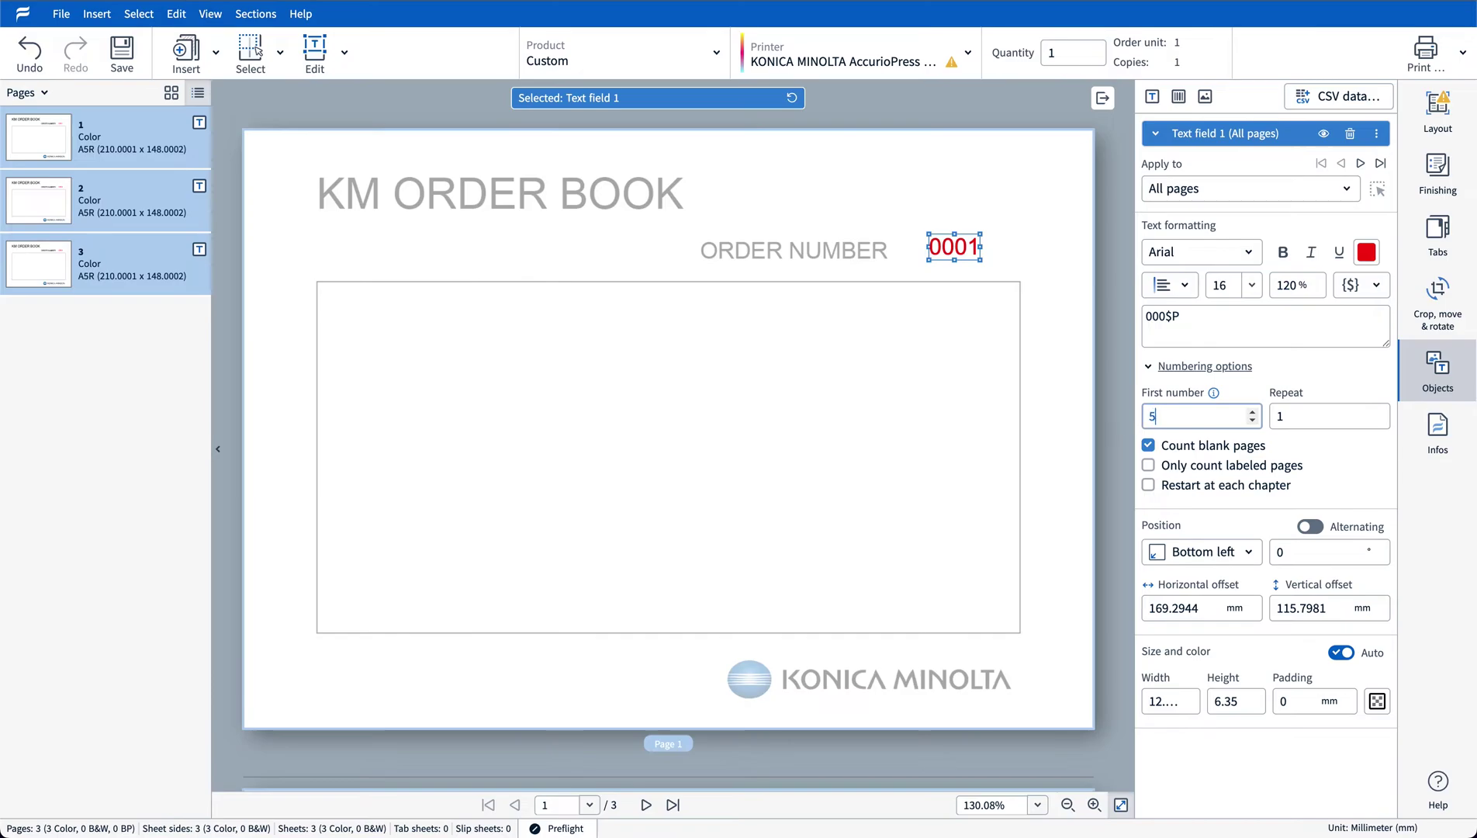
pyautogui.write('5')
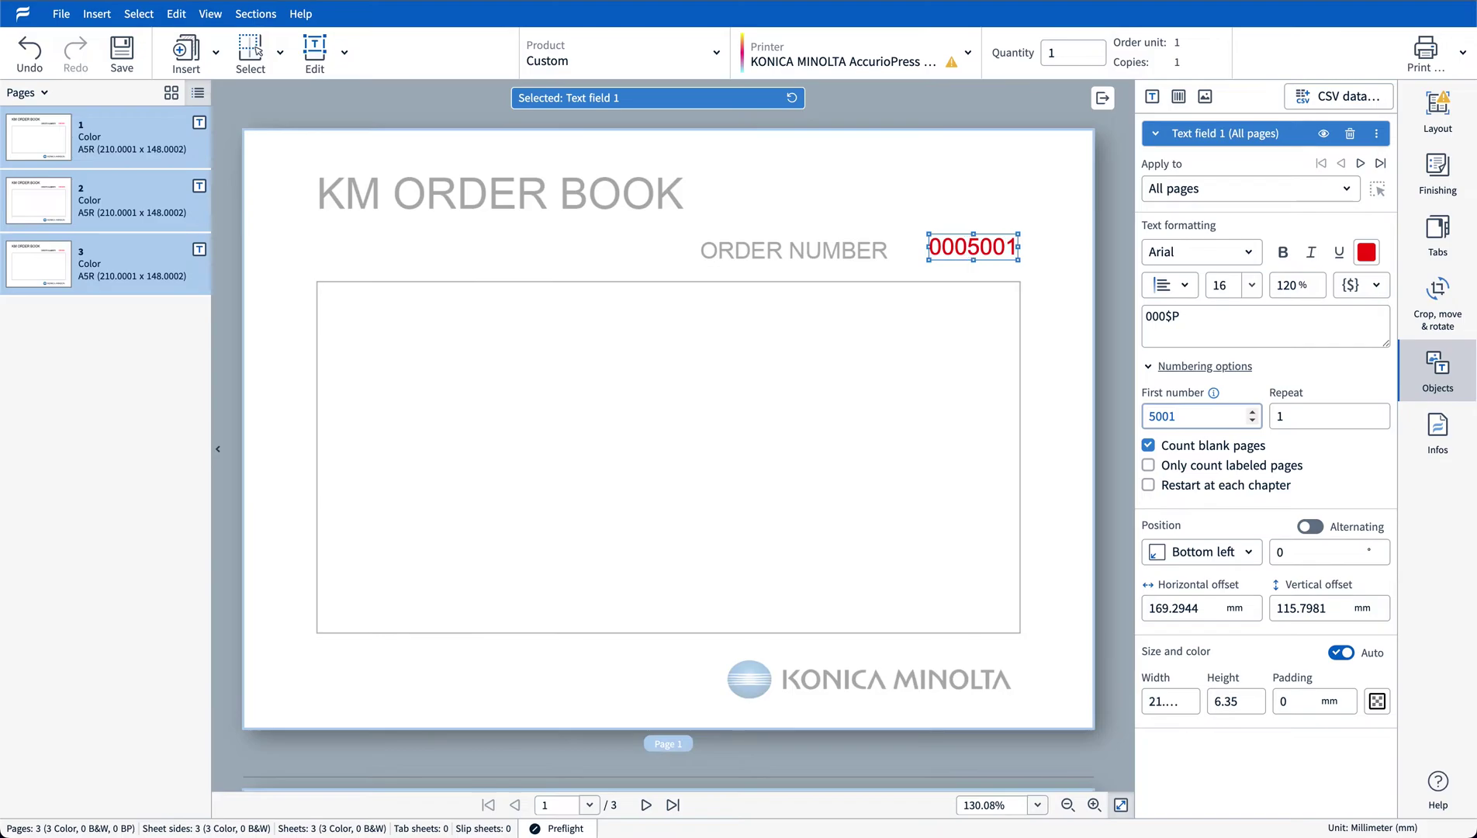
pyautogui.click(1068, 358)
# Set the numbering to repeat each order number 3 times.
pyautogui.scroll(-2, 1068, 358)
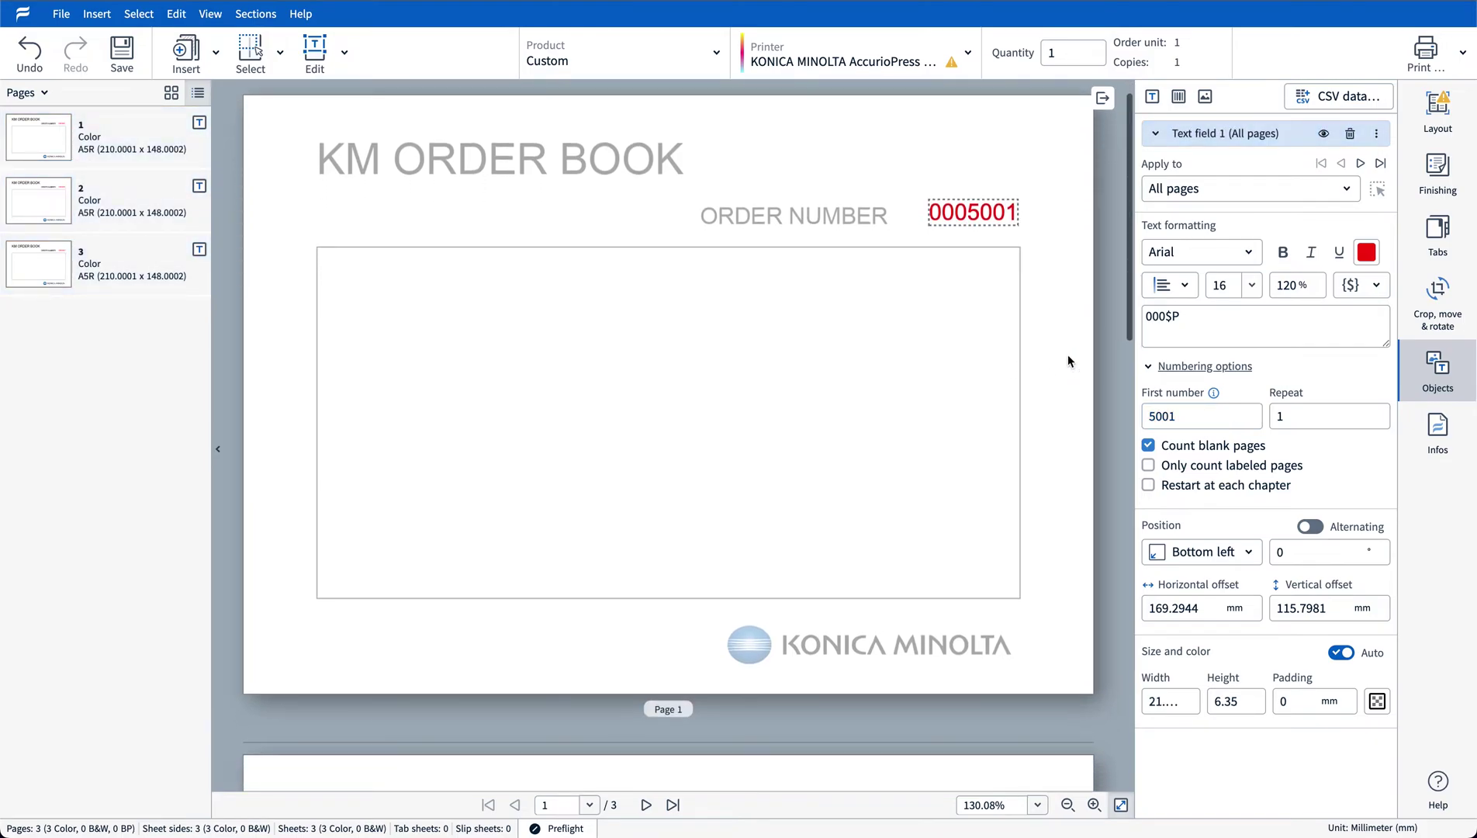
pyautogui.scroll(-7, 1068, 359)
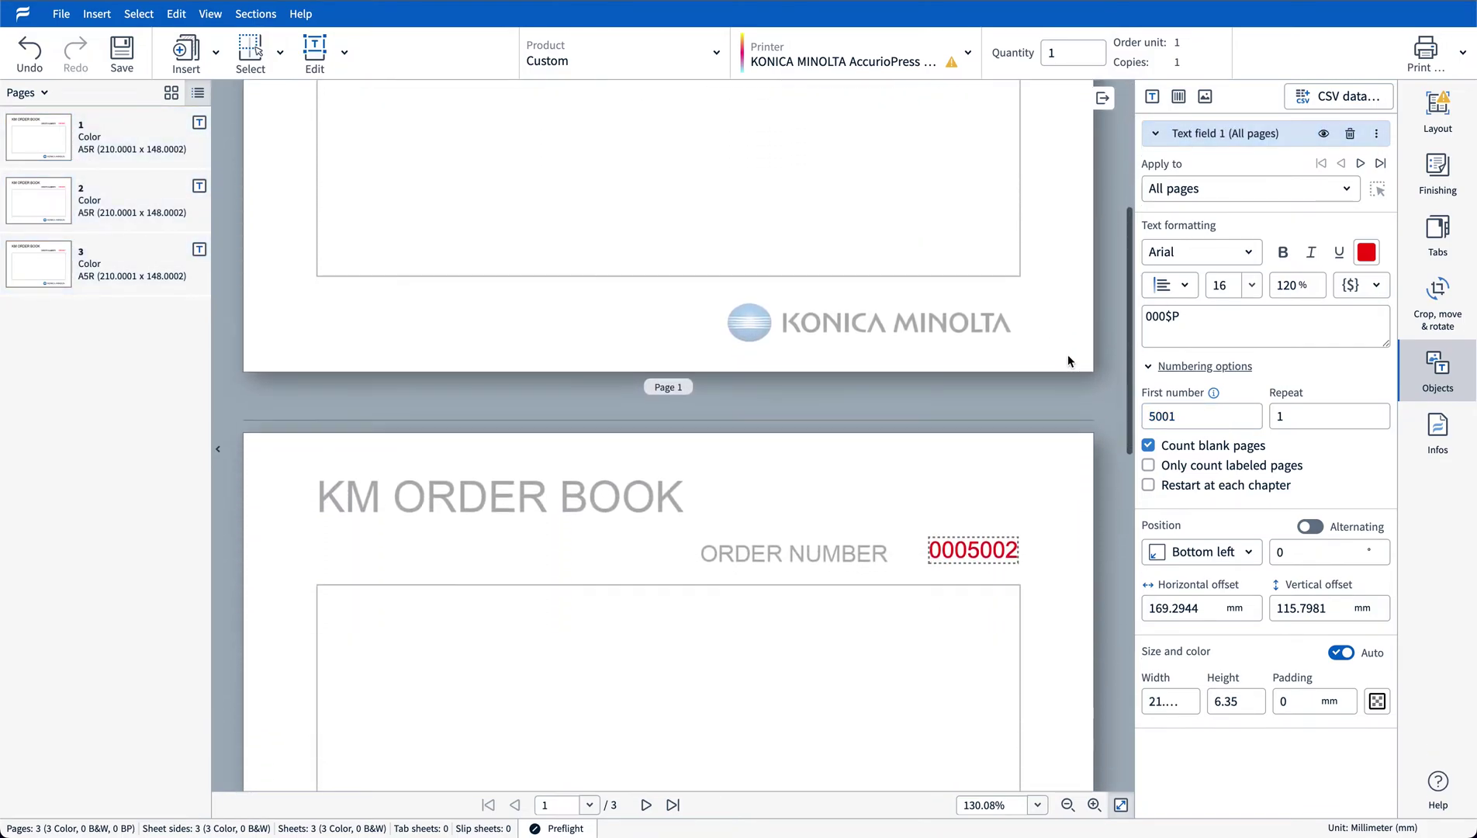
pyautogui.scroll(-7, 1067, 359)
pyautogui.scroll(15, 1068, 360)
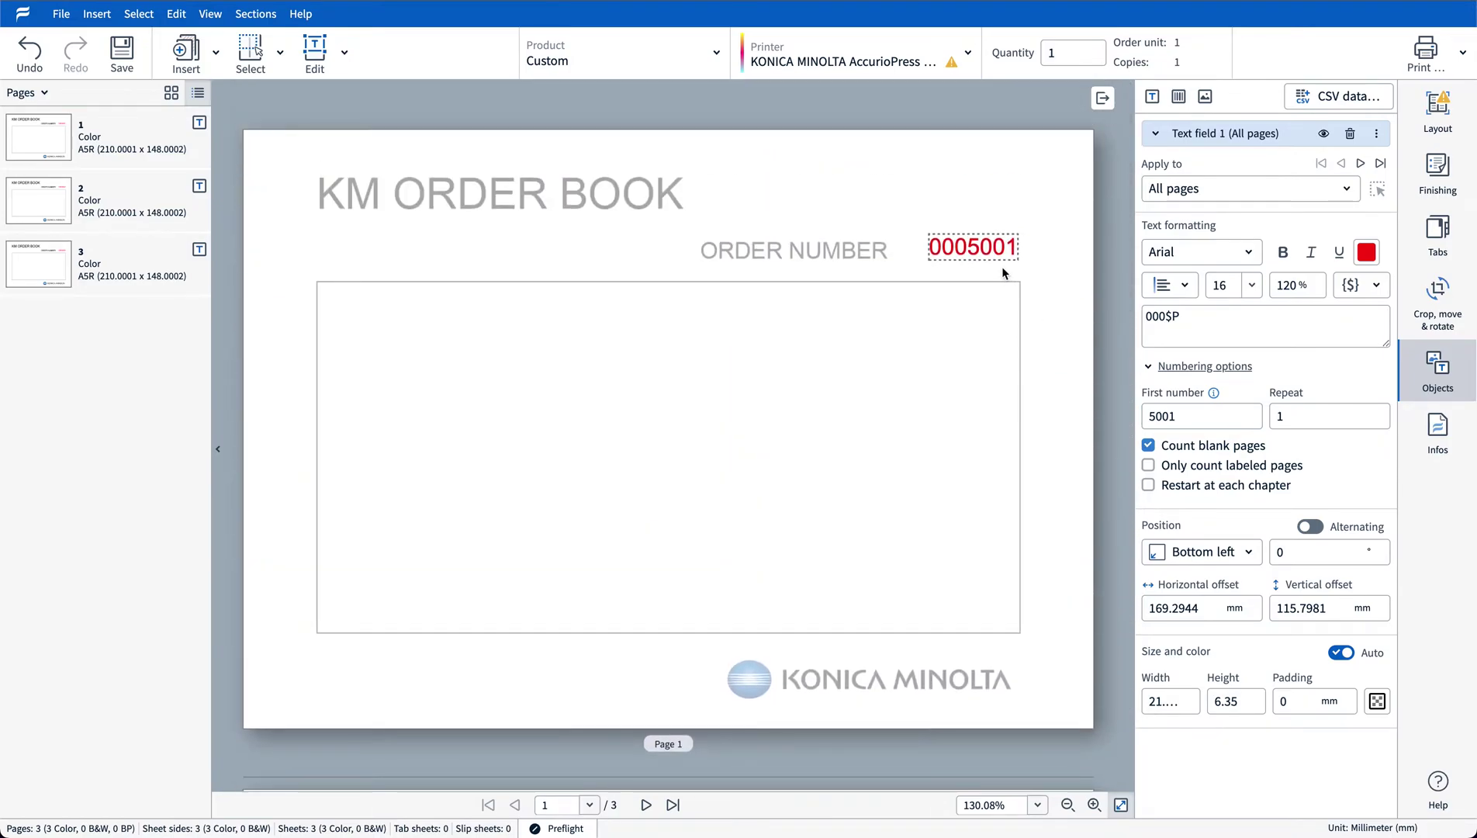
pyautogui.doubleClick(1276, 417)
pyautogui.write('3')
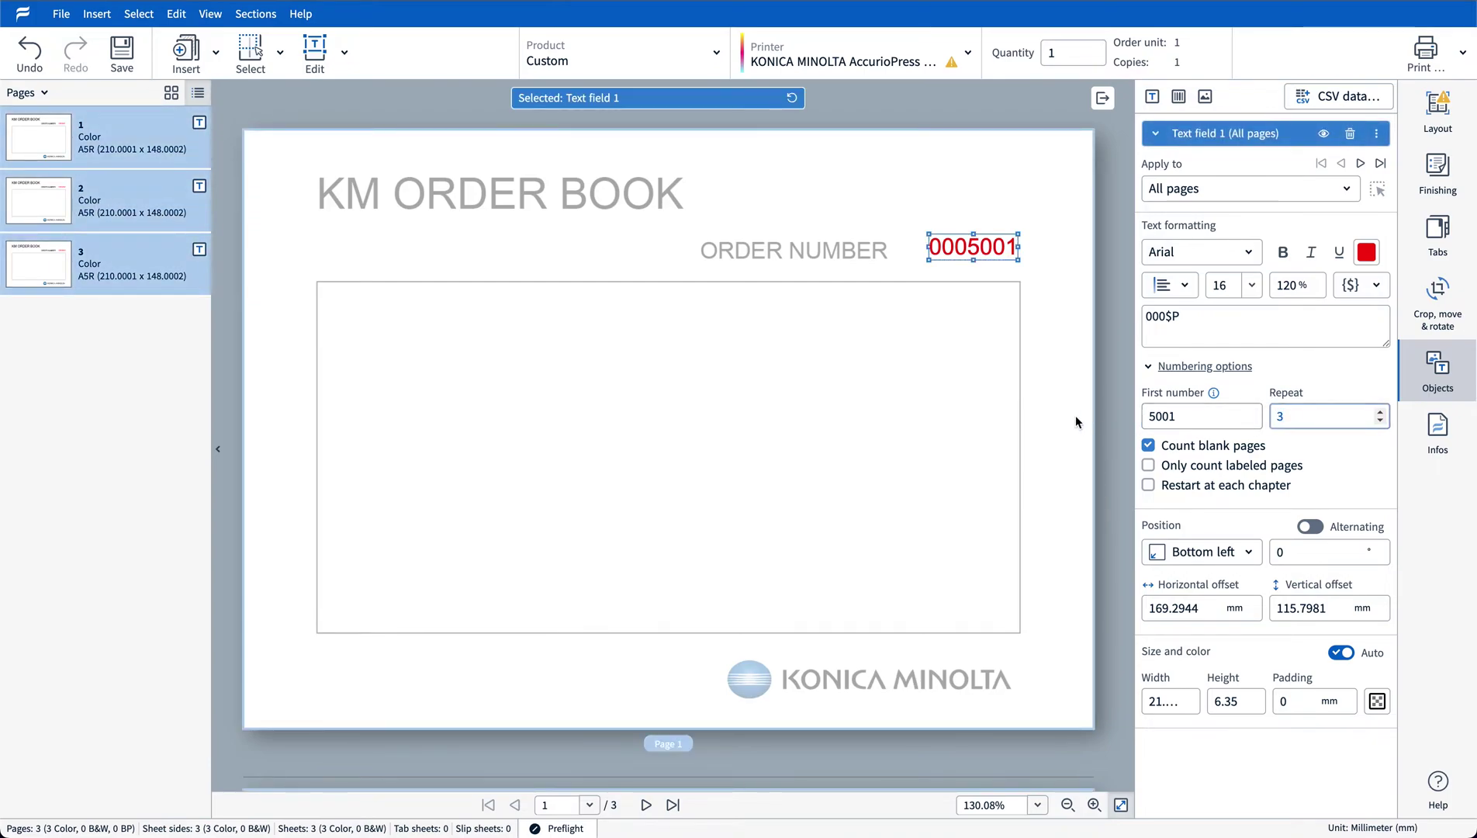
pyautogui.click(1086, 420)
# Nudge the order-number field slightly lower on the page.
pyautogui.scroll(-15, 1086, 420)
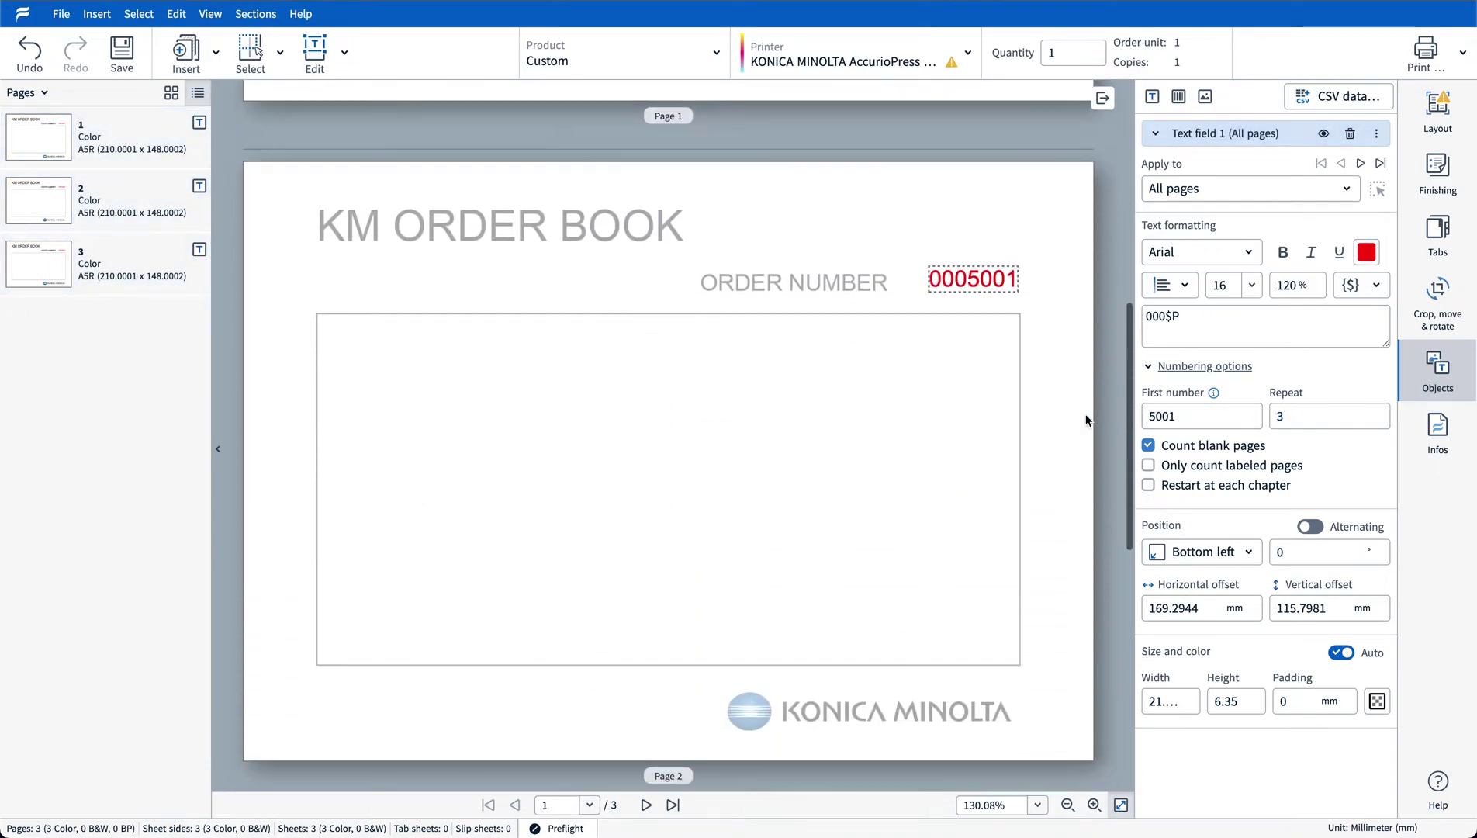
pyautogui.scroll(15, 1085, 419)
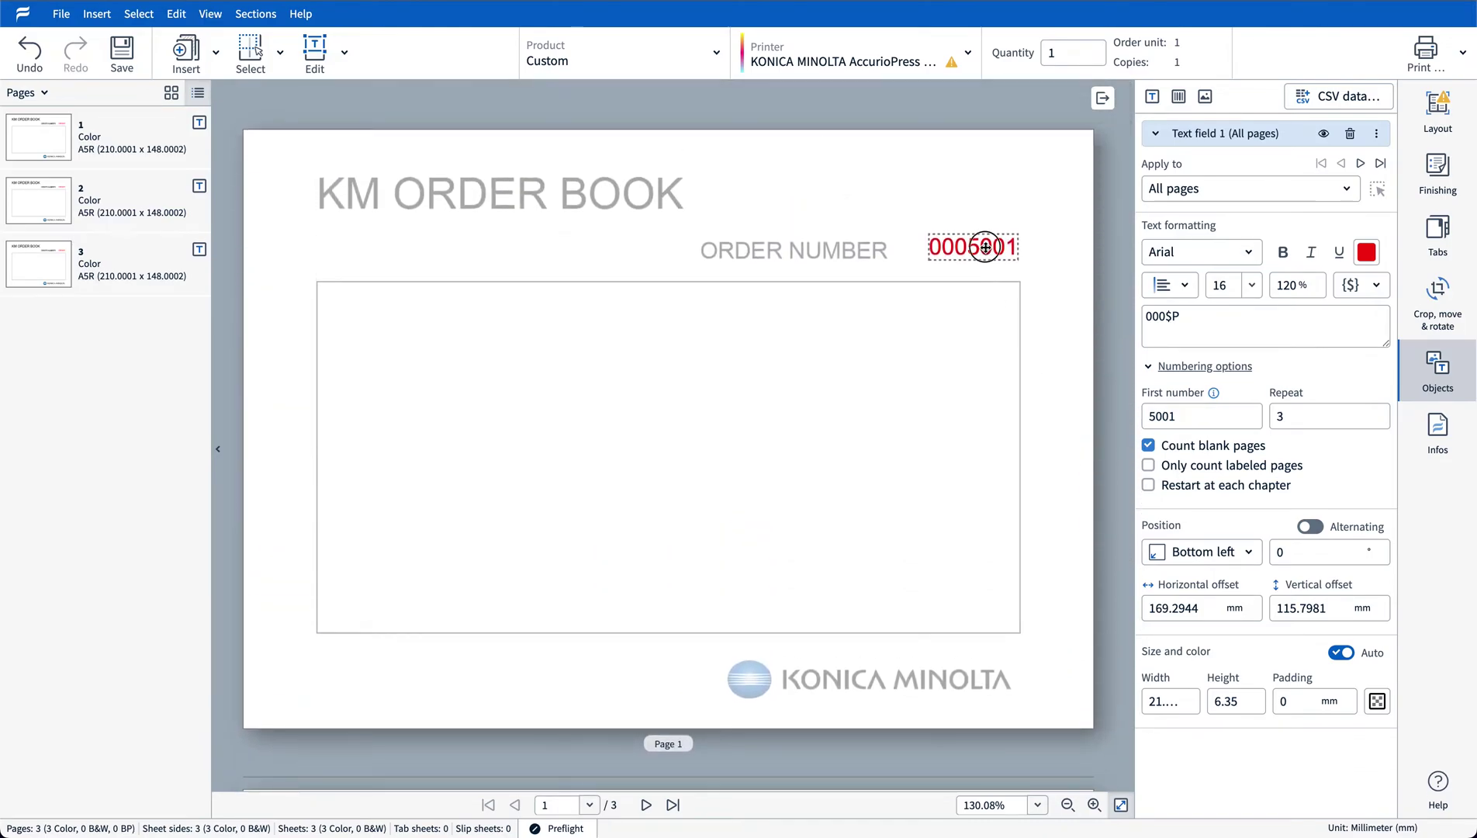
pyautogui.click(983, 247)
pyautogui.moveTo(984, 247); pyautogui.dragTo(986, 251)
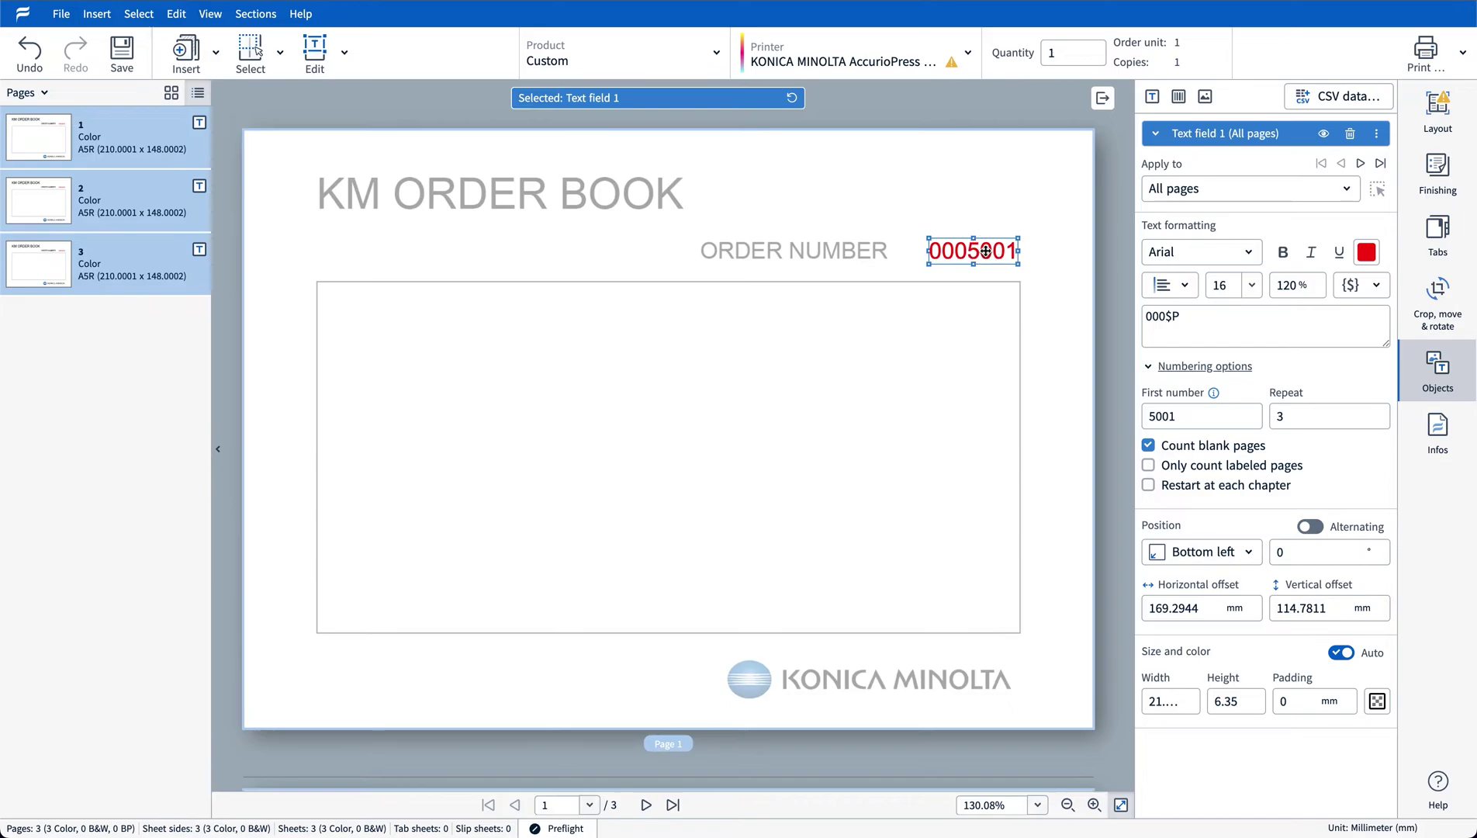
# Select pages 1–3 and duplicate them 999 times, grouped, for 3000 pages.
pyautogui.click(83, 156)
pyautogui.click(89, 243)
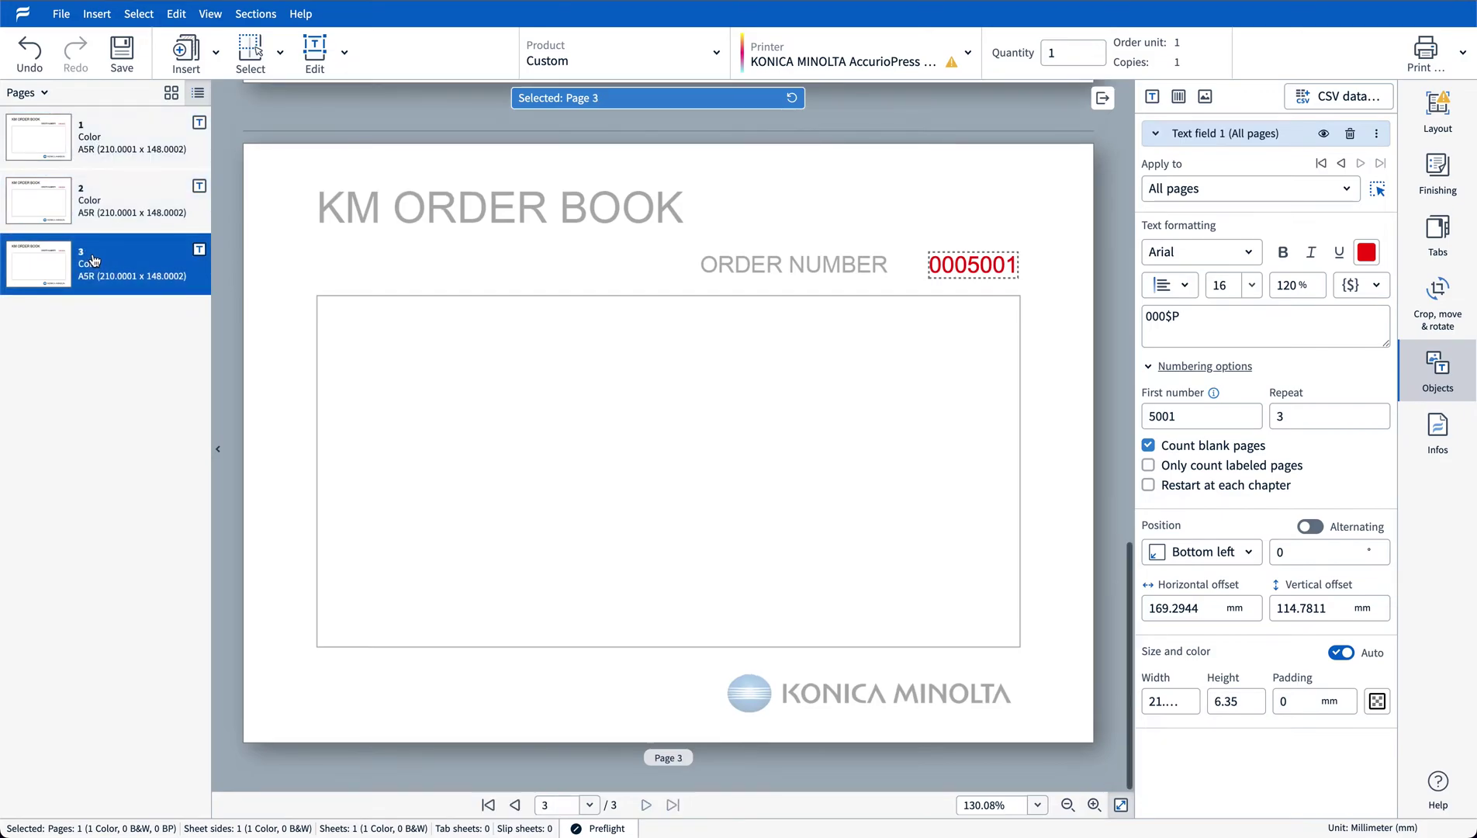
pyautogui.click(119, 139)
pyautogui.keyDown('shift'); pyautogui.click(121, 267); pyautogui.keyUp('shift')
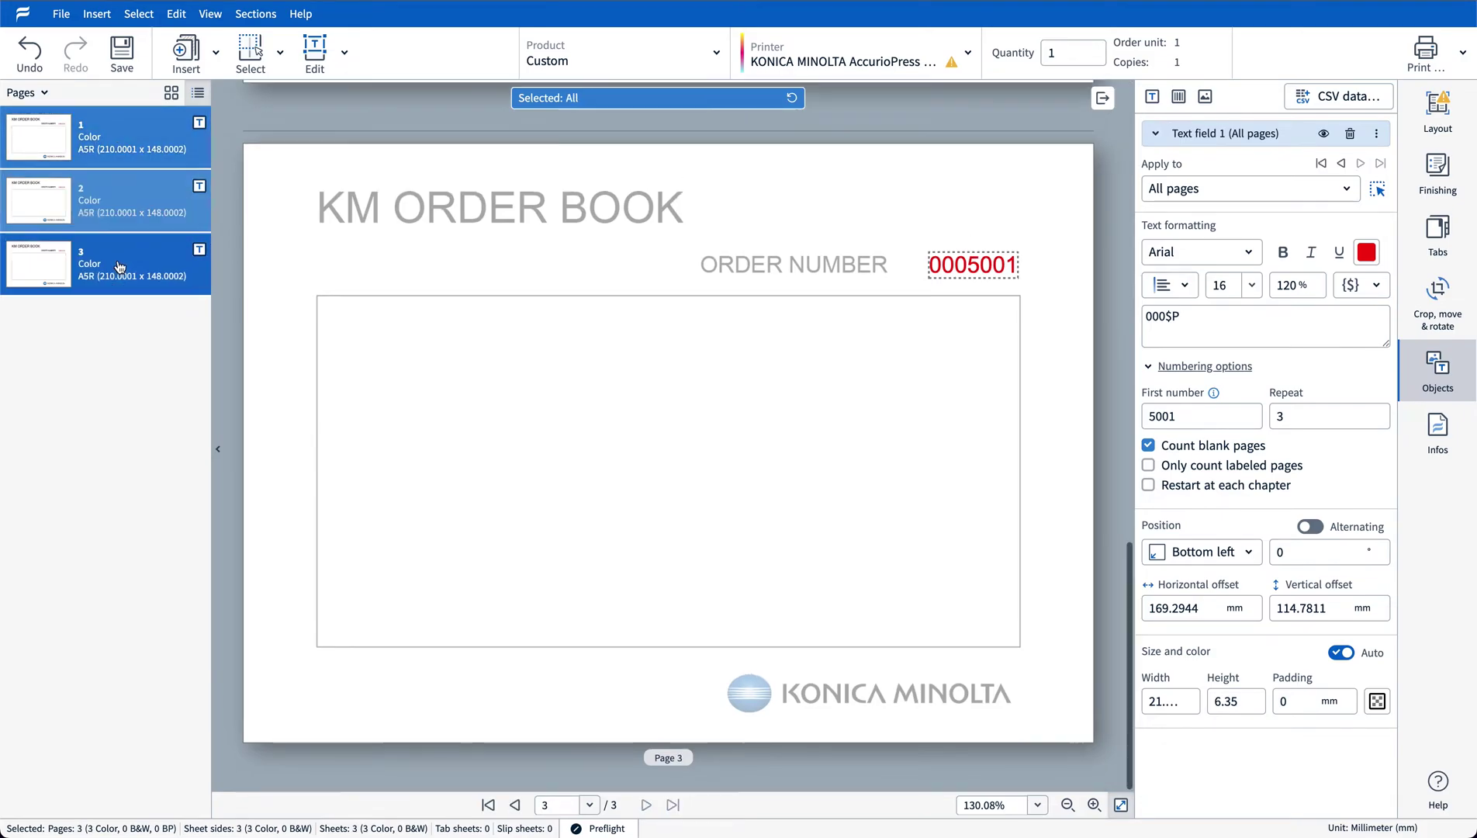
pyautogui.rightClick(120, 267)
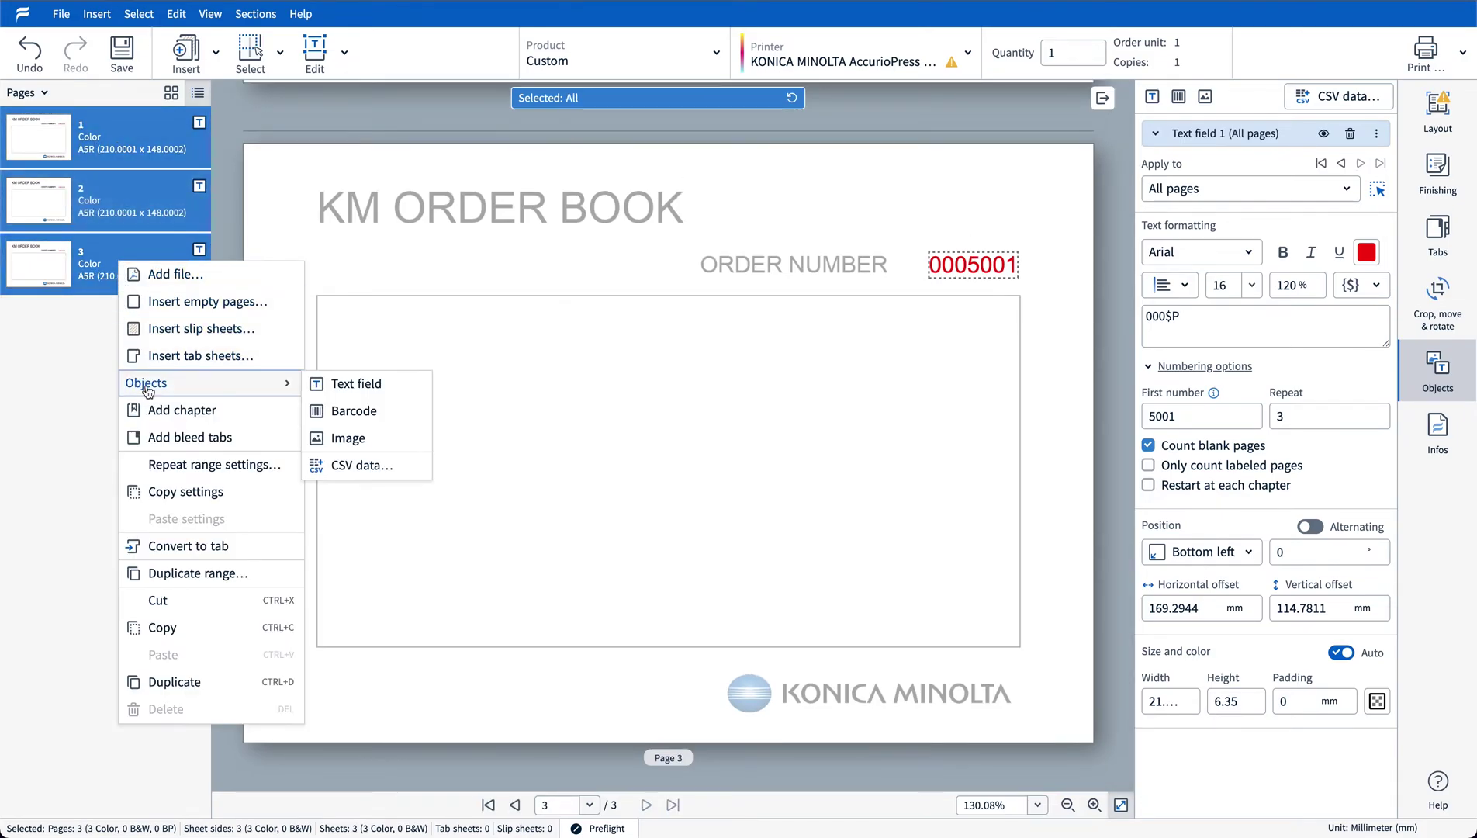
pyautogui.click(183, 576)
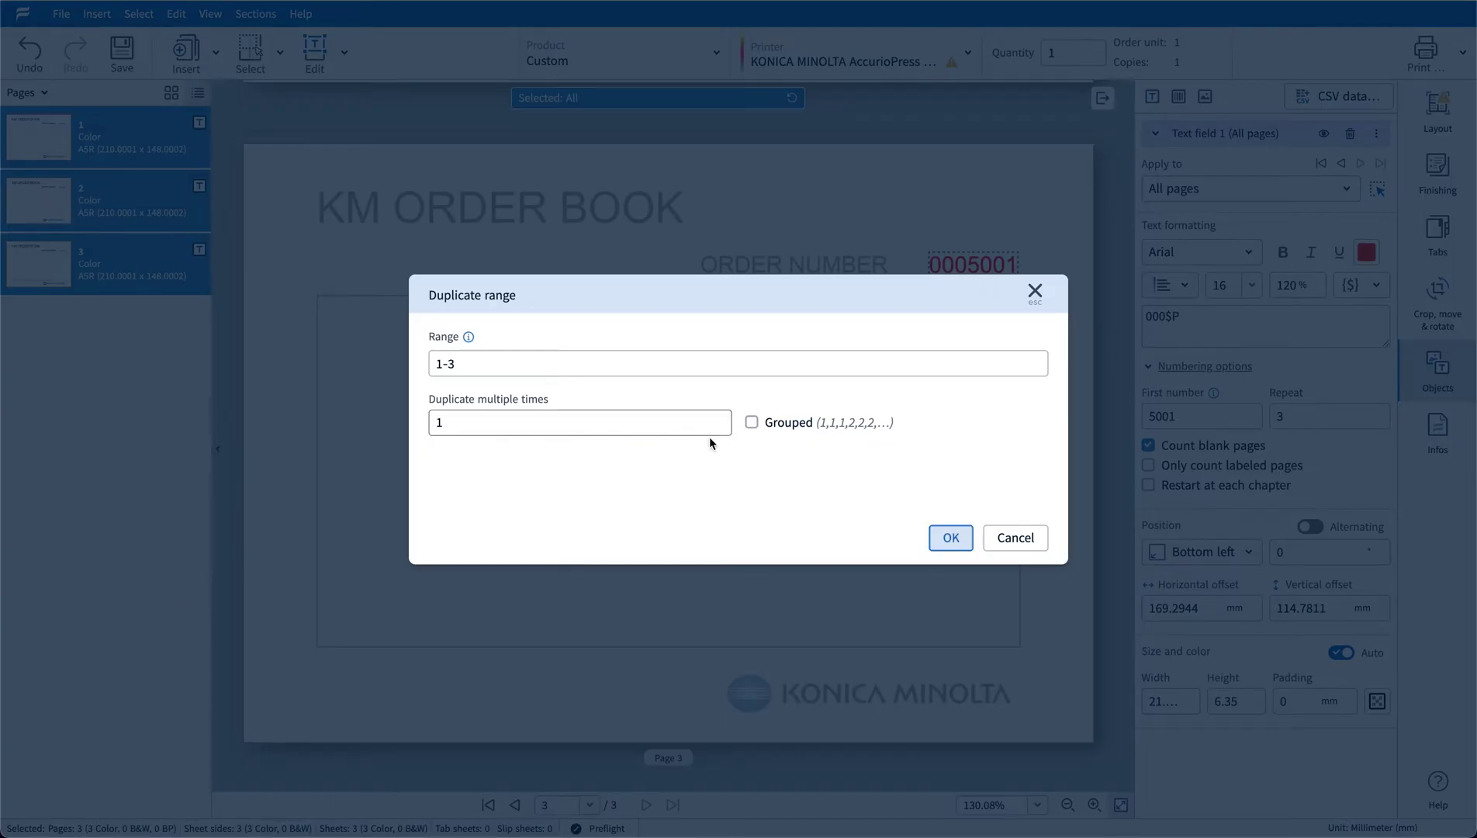
pyautogui.click(752, 422)
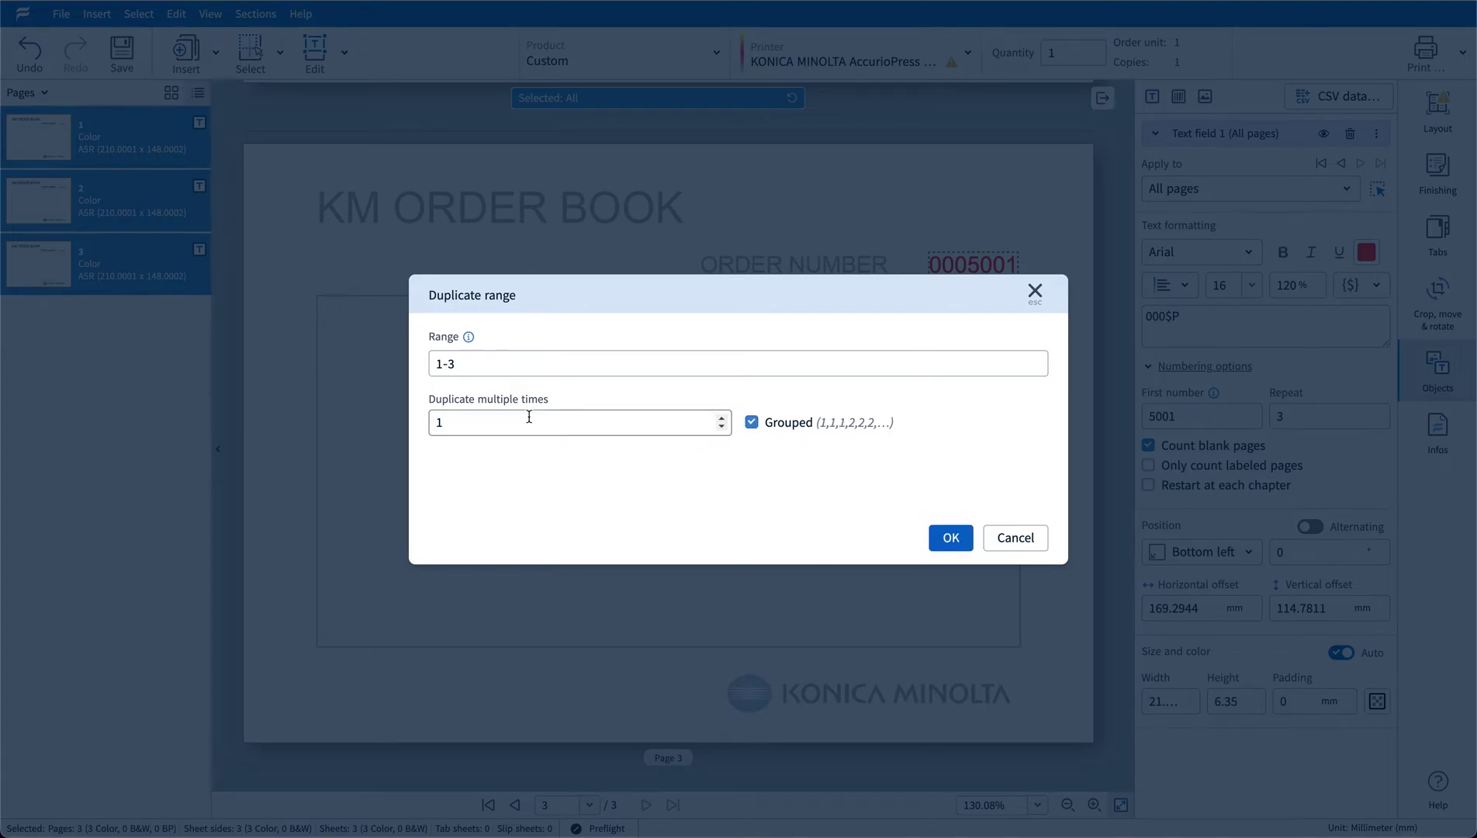
pyautogui.click(456, 423)
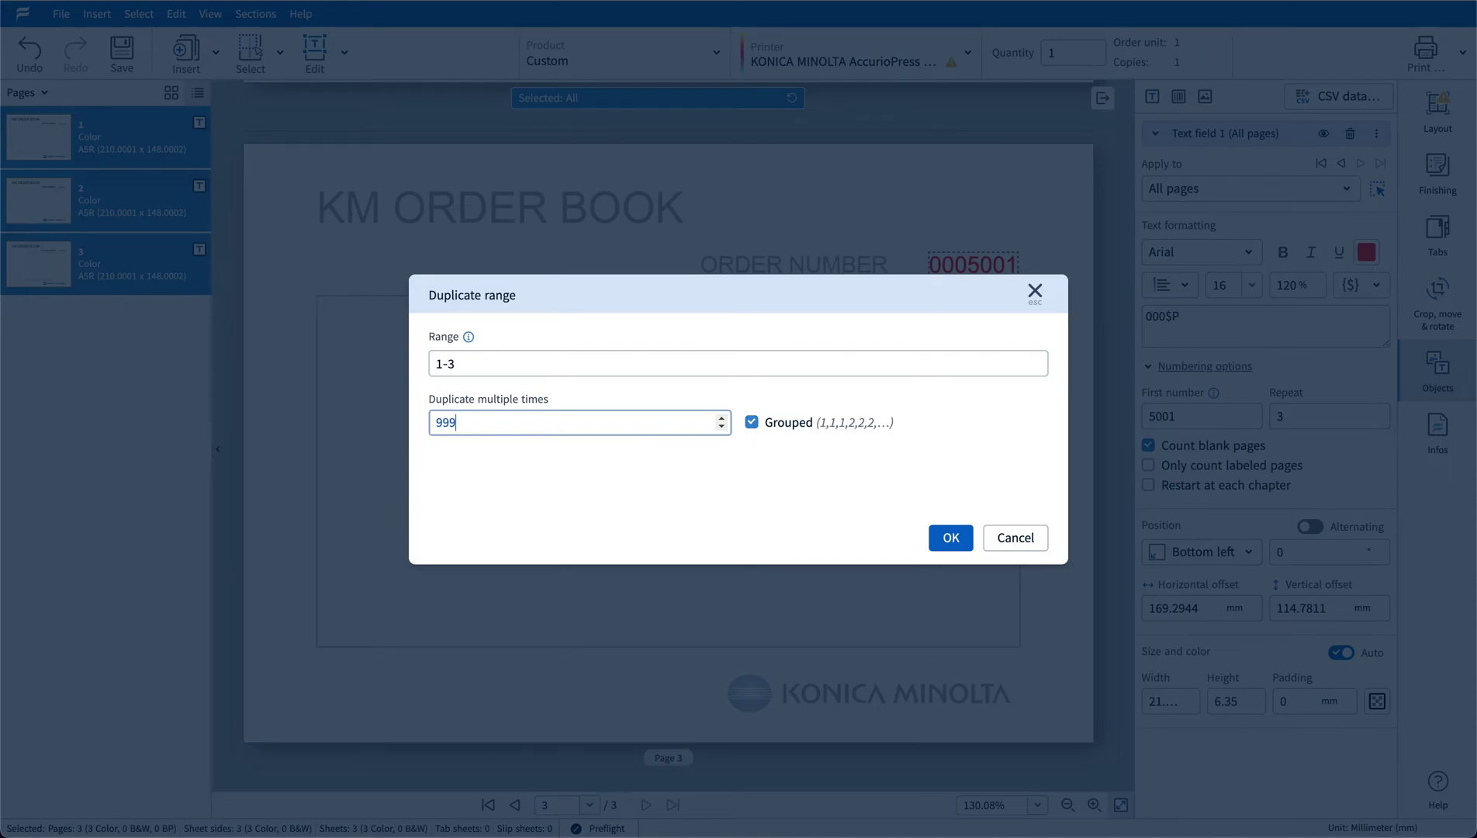
pyautogui.click(957, 540)
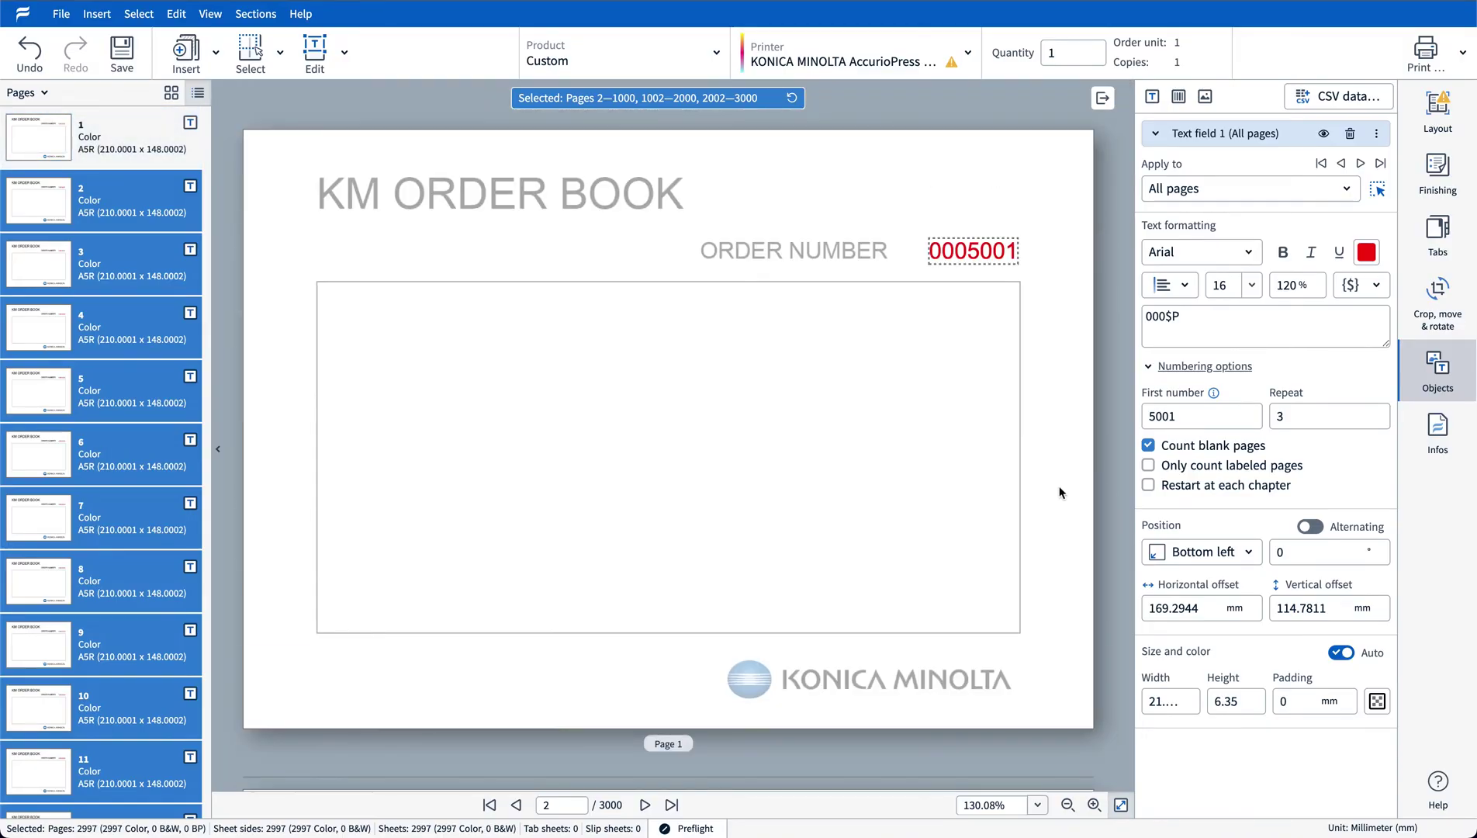
# Scroll the 3000 pages to check numbers run 0005001 to 0006000, then deselect.
pyautogui.scroll(-5, 1060, 492)
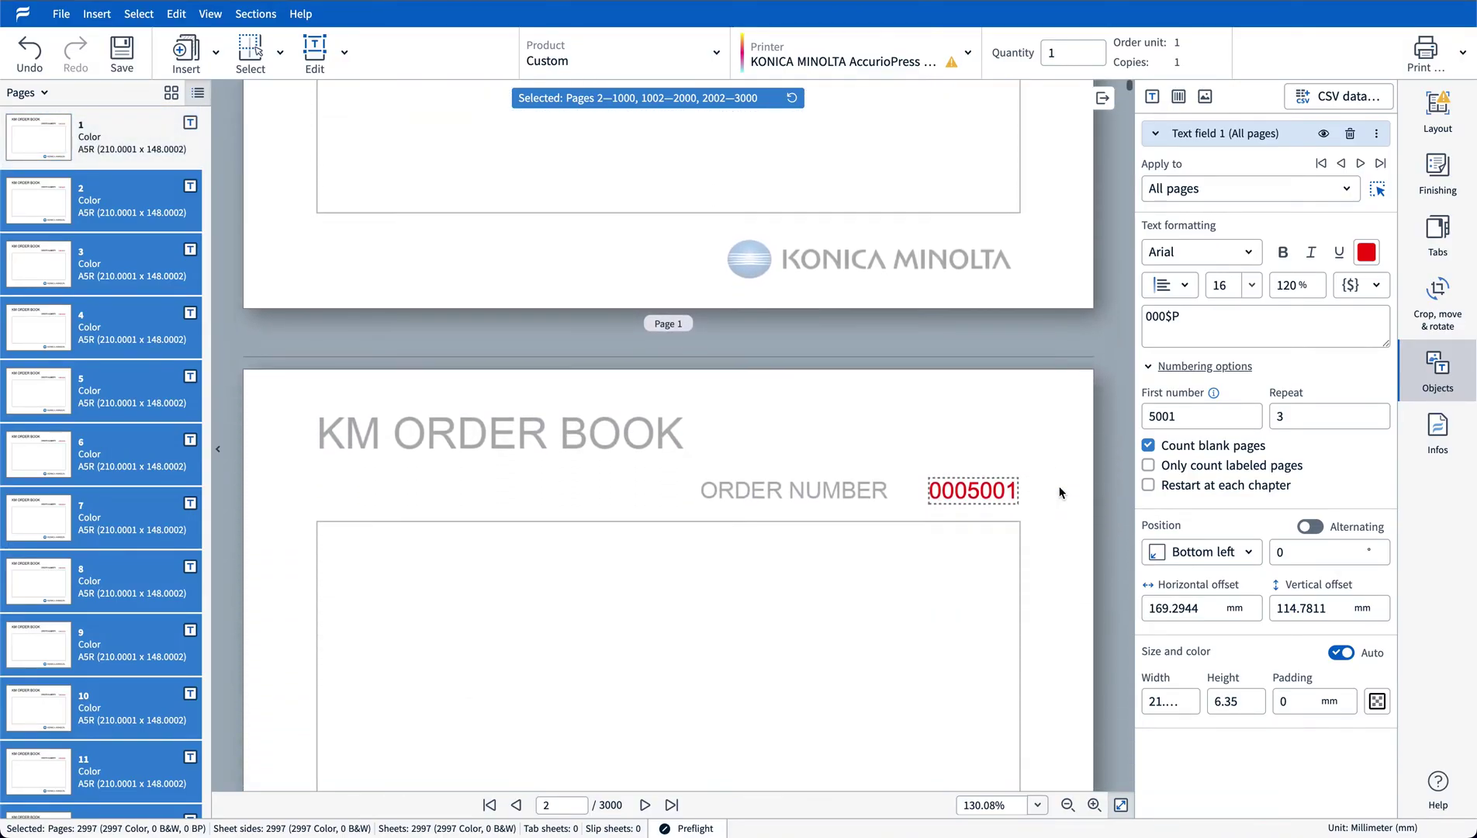
pyautogui.scroll(-15, 1060, 492)
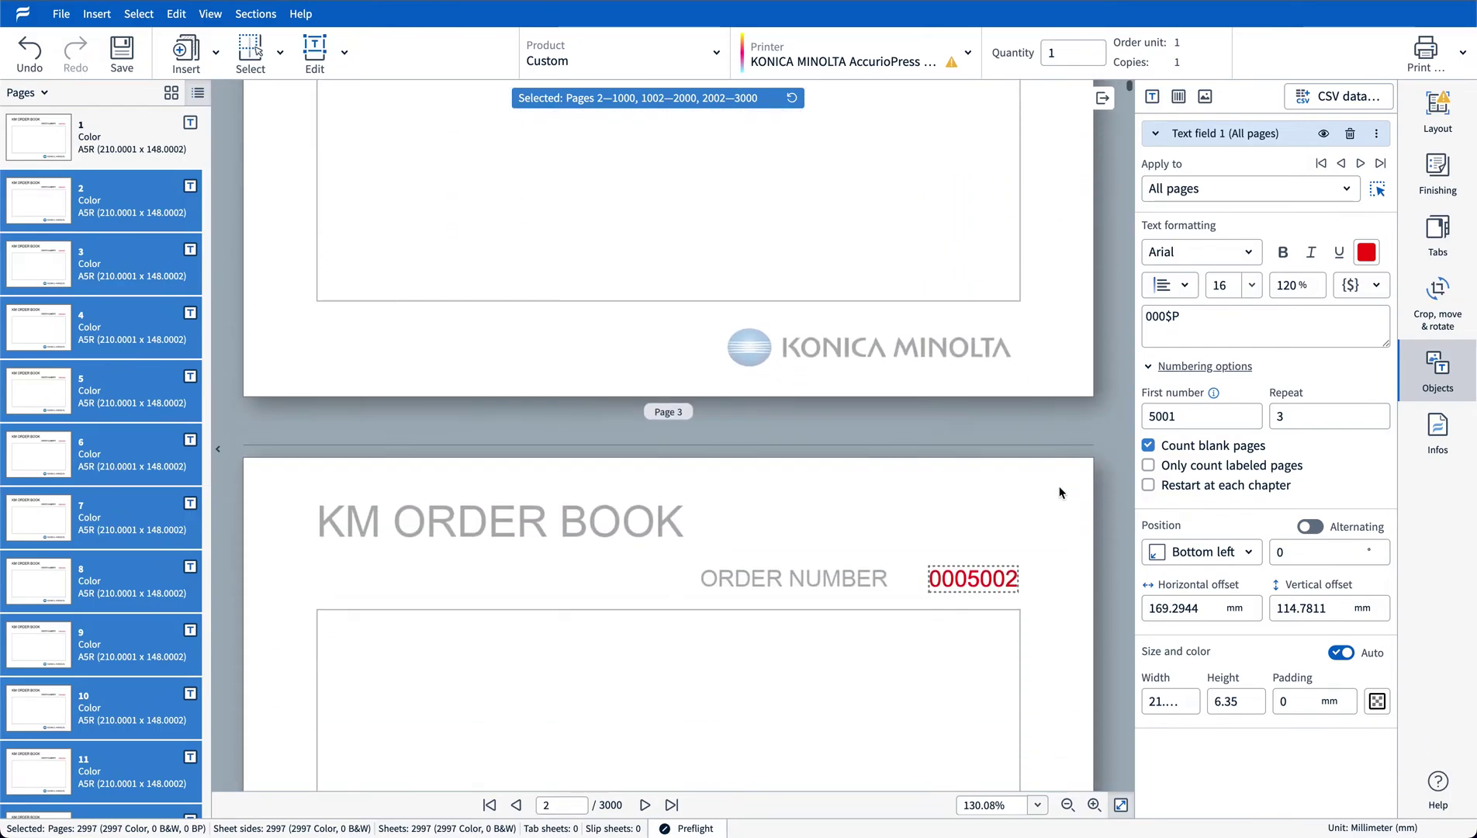
pyautogui.scroll(-10, 1060, 492)
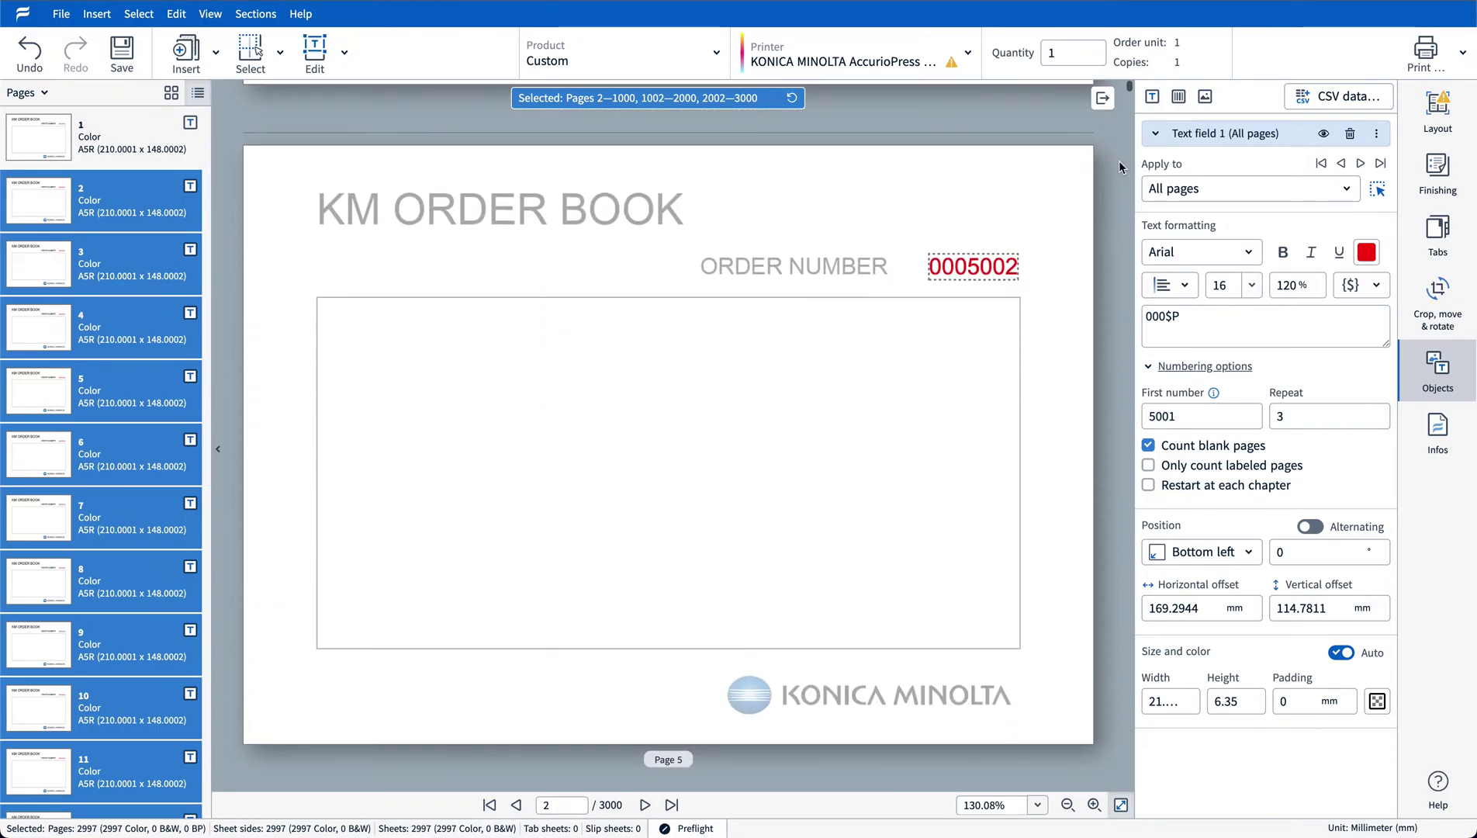
pyautogui.moveTo(1129, 92); pyautogui.dragTo(1115, 799)
pyautogui.scroll(1, 1060, 564)
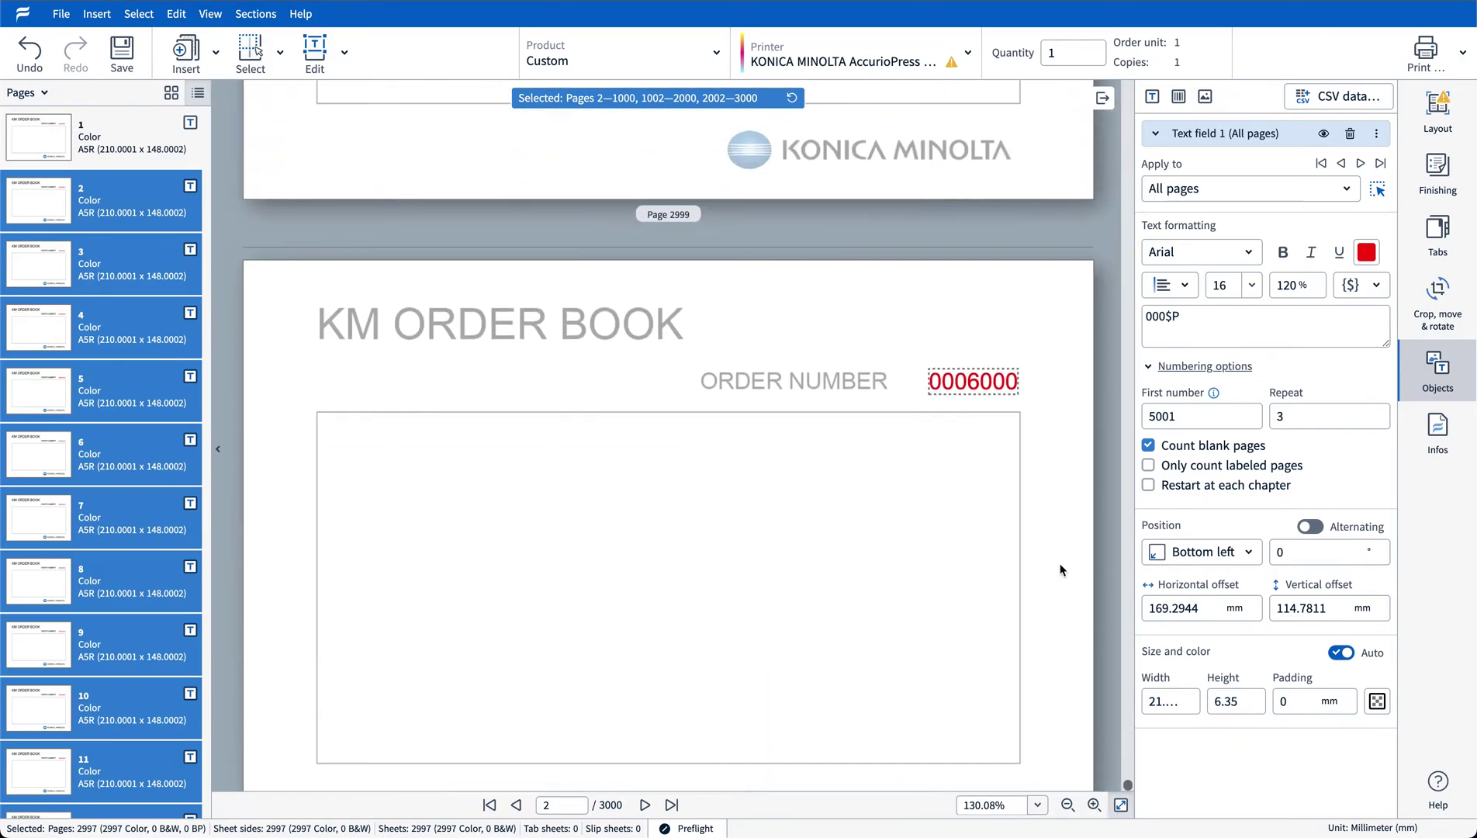
pyautogui.scroll(13, 1060, 565)
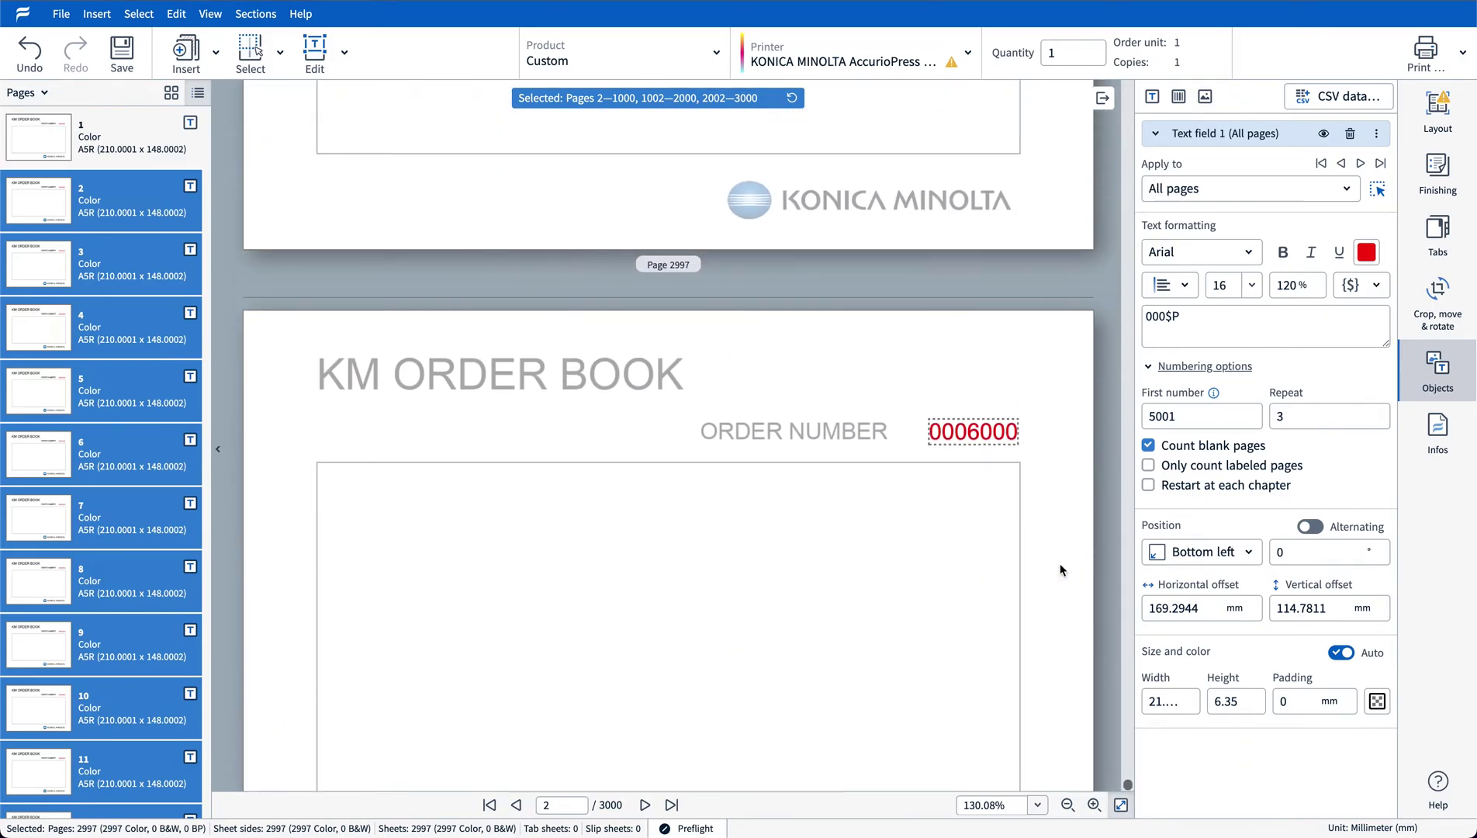
pyautogui.scroll(1, 1060, 564)
pyautogui.moveTo(1127, 784); pyautogui.dragTo(1127, 68)
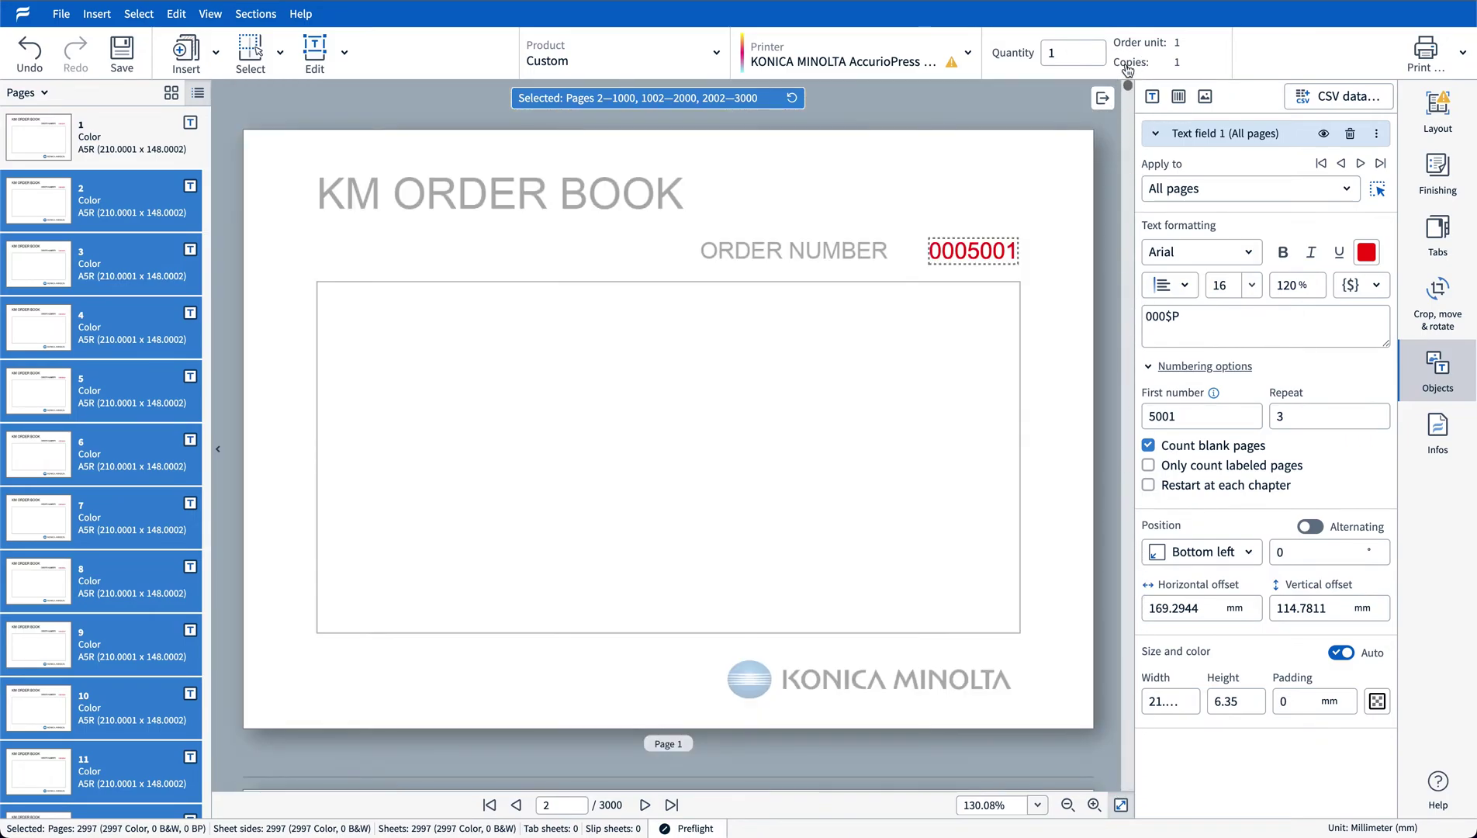
pyautogui.click(1061, 142)
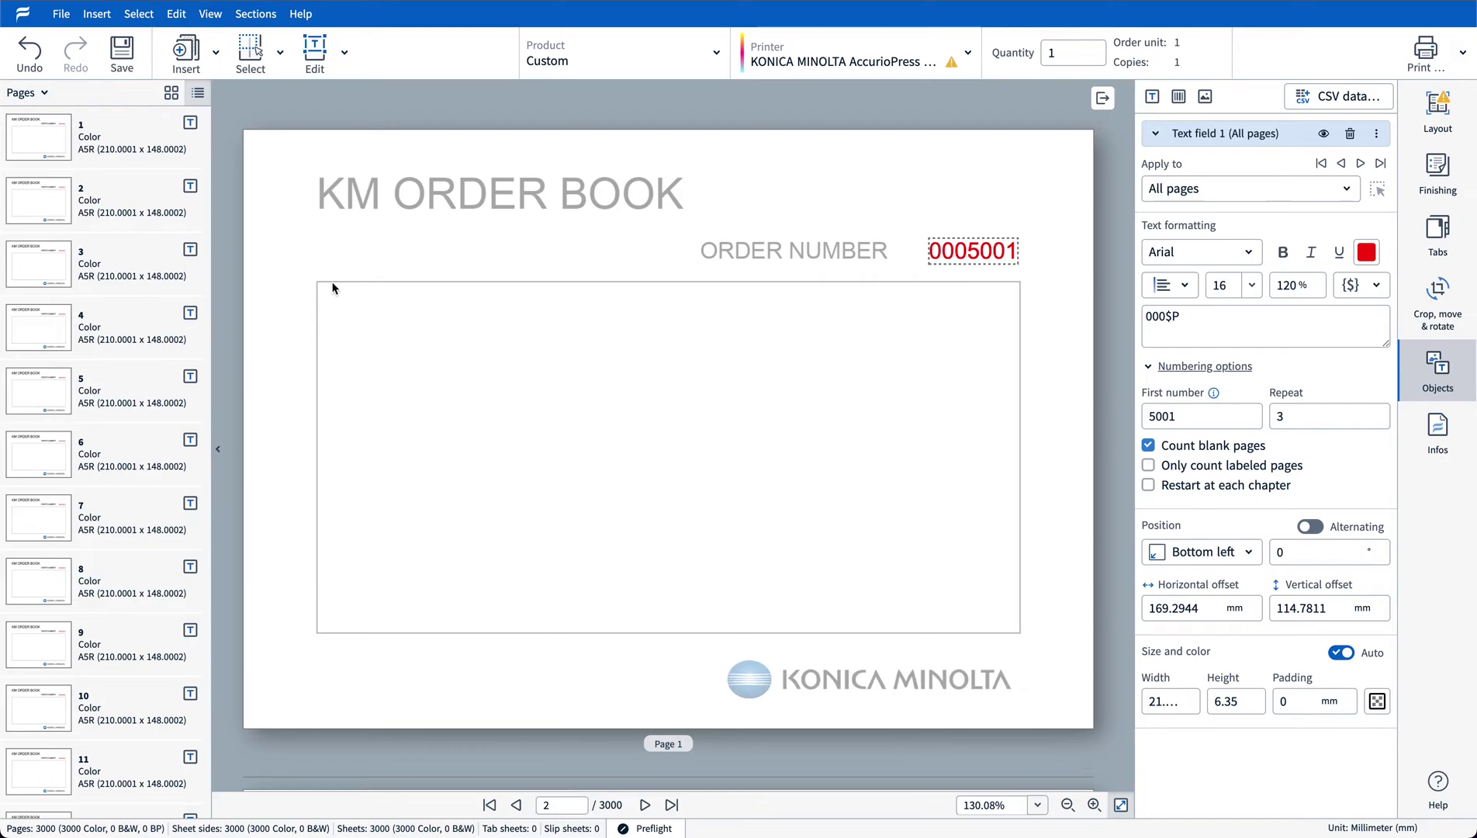
# Select page 1 and every third page after it by page range.
pyautogui.click(280, 54)
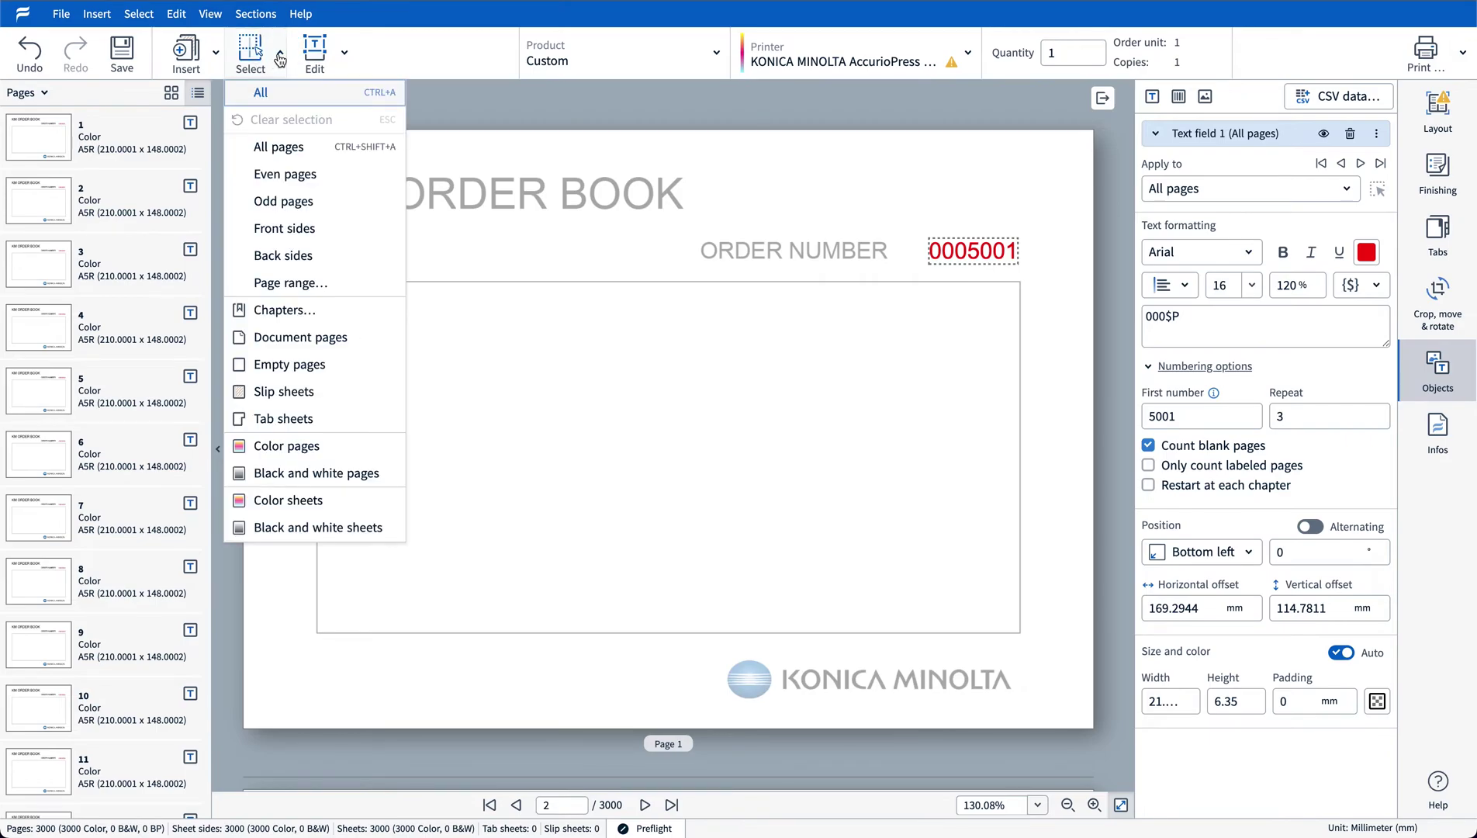
pyautogui.click(284, 284)
pyautogui.click(433, 365)
pyautogui.moveTo(487, 364); pyautogui.dragTo(437, 365)
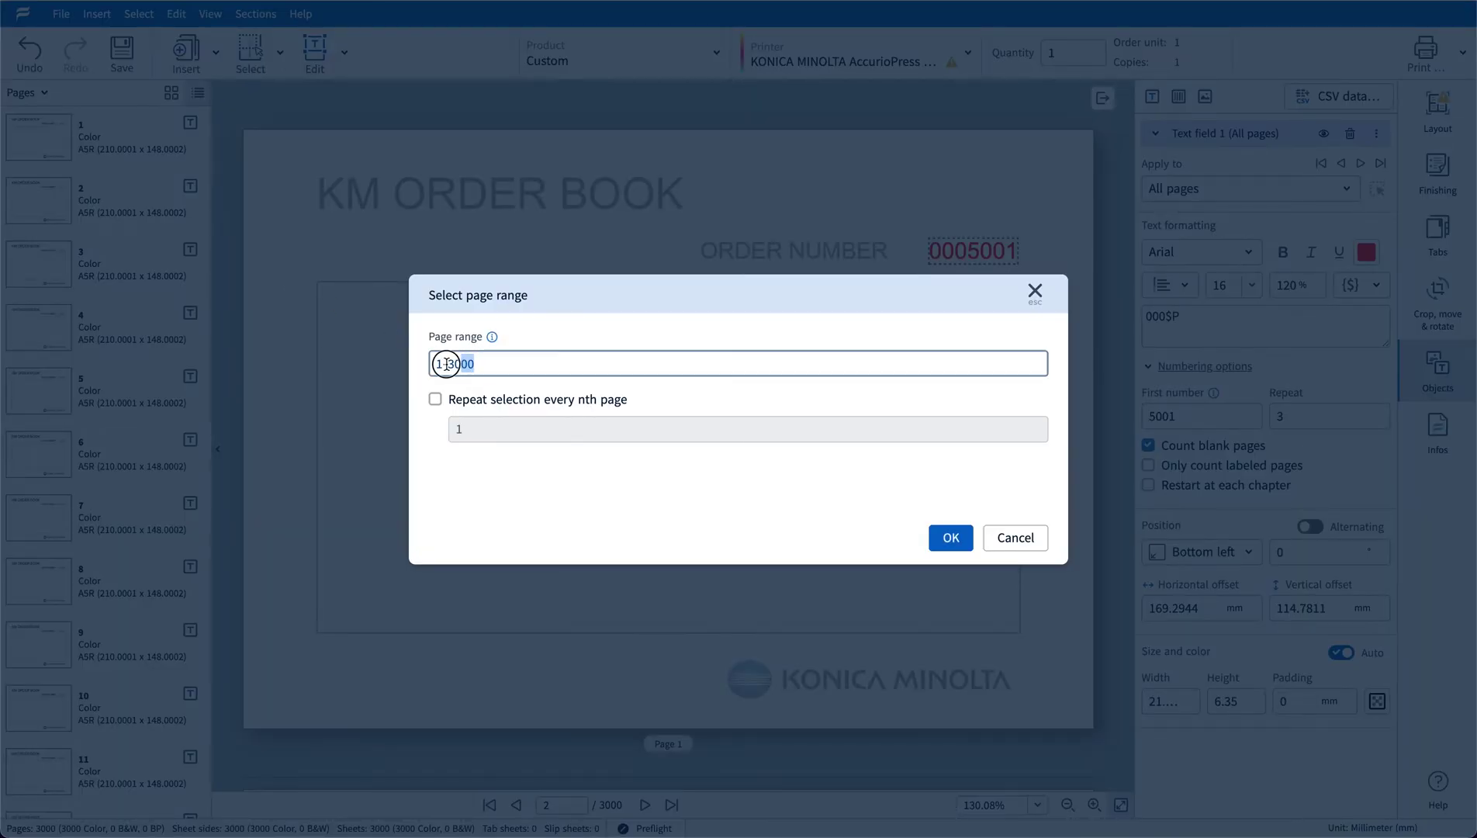
pyautogui.write('1')
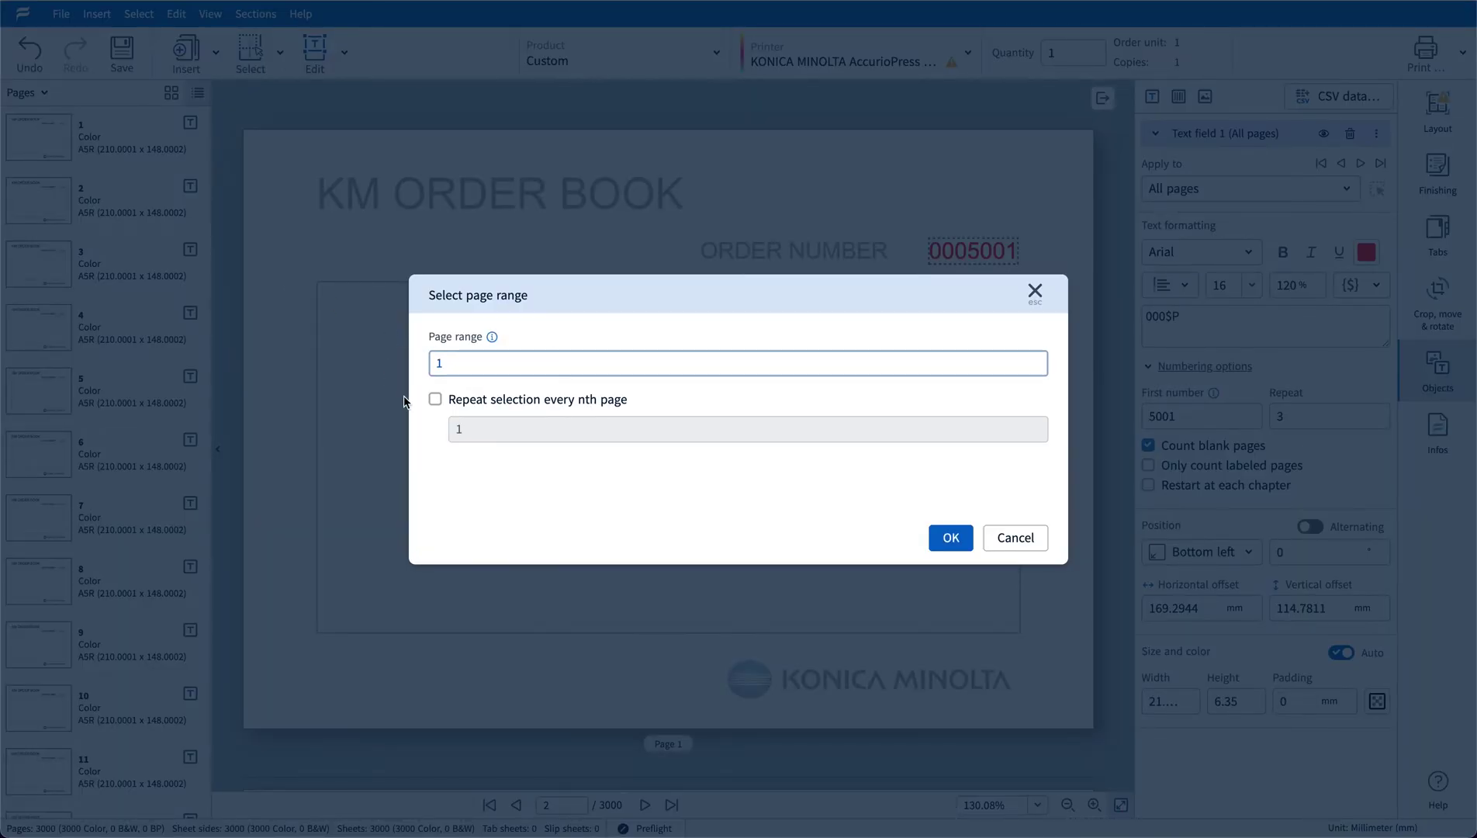
pyautogui.click(435, 400)
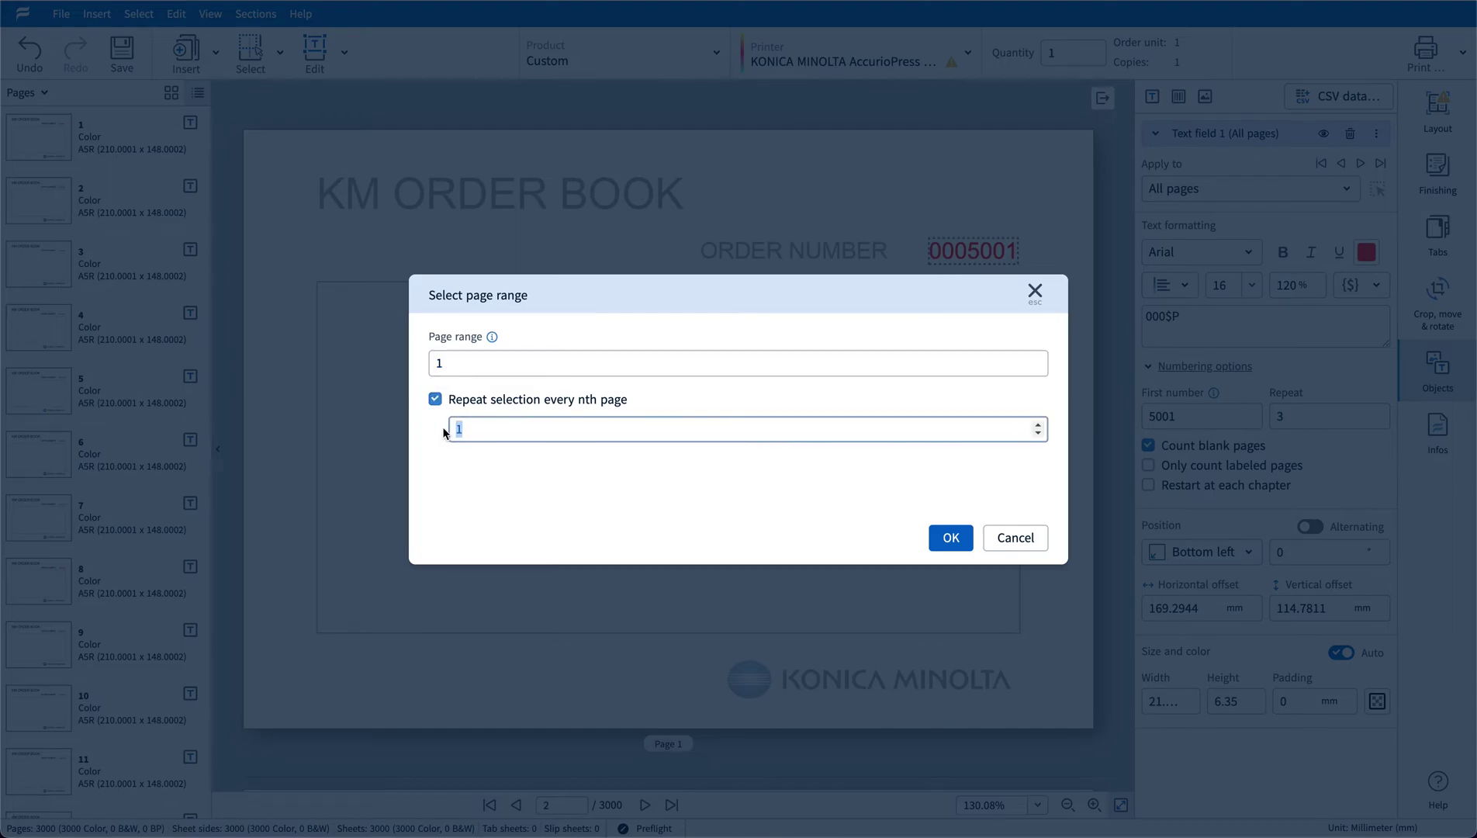
pyautogui.write('3')
pyautogui.click(960, 537)
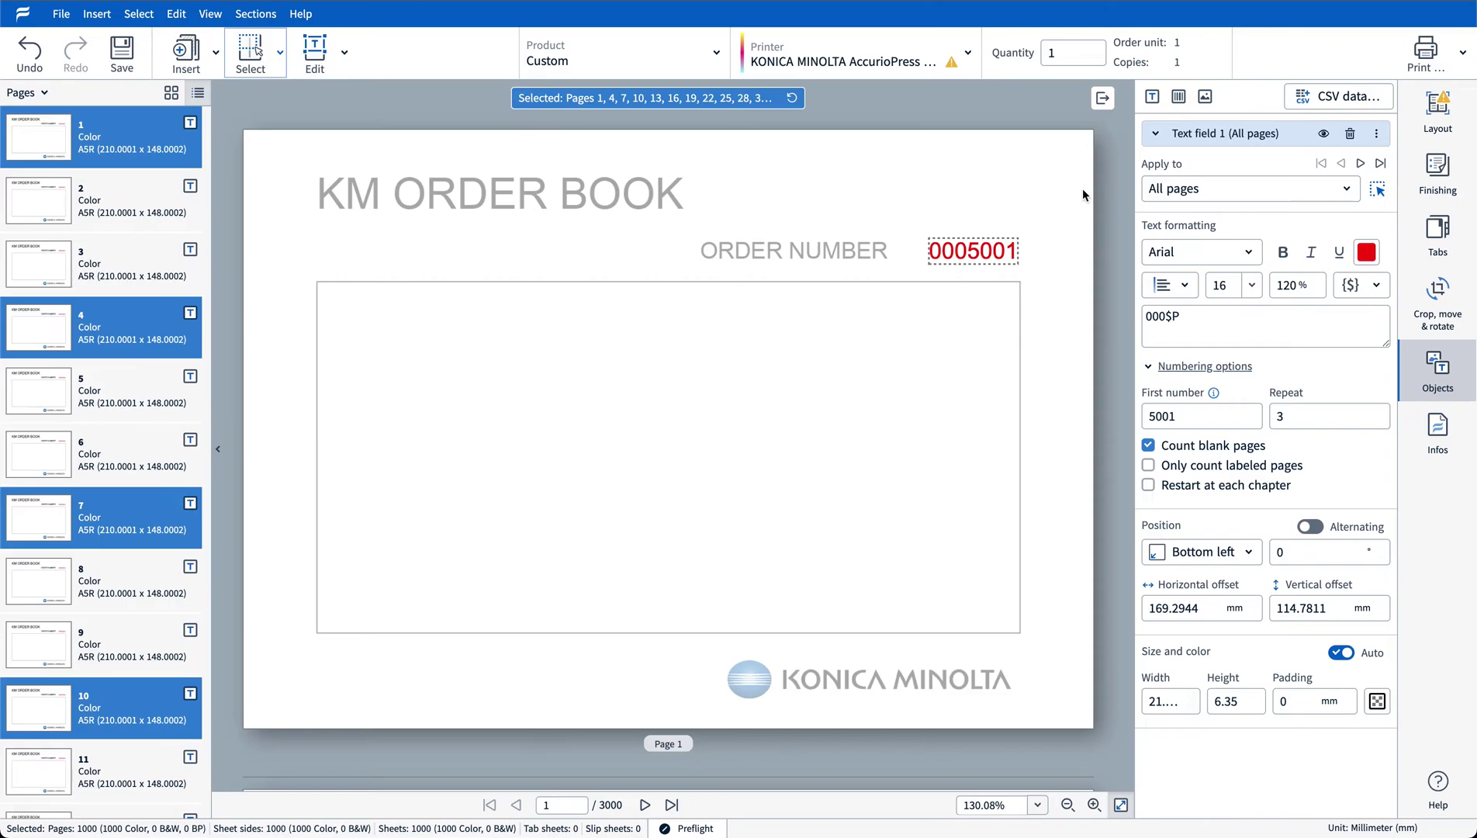
# Add a bold 16 pt text field to those pages at the bottom left.
pyautogui.click(1151, 97)
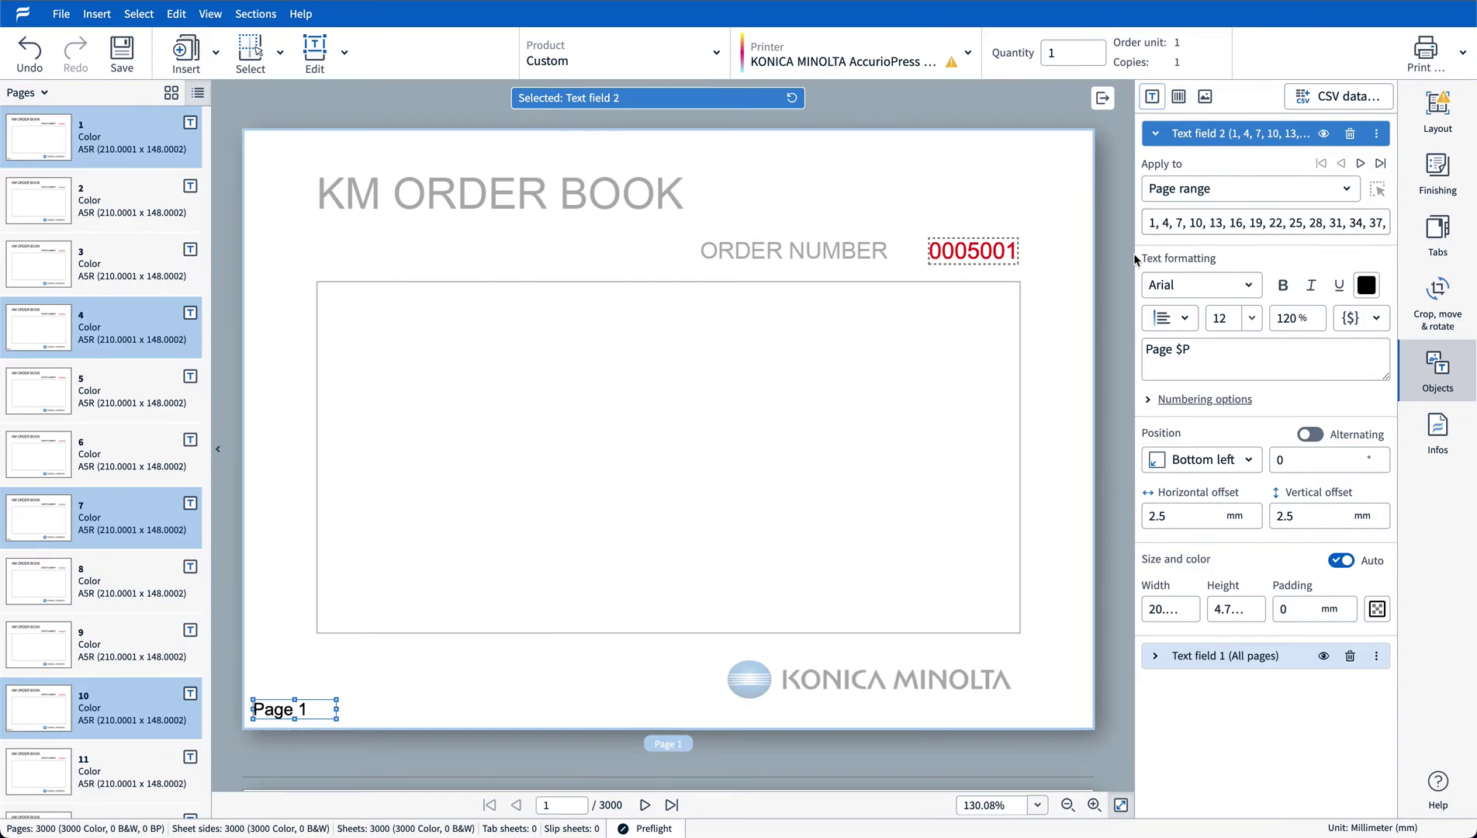
pyautogui.click(1252, 317)
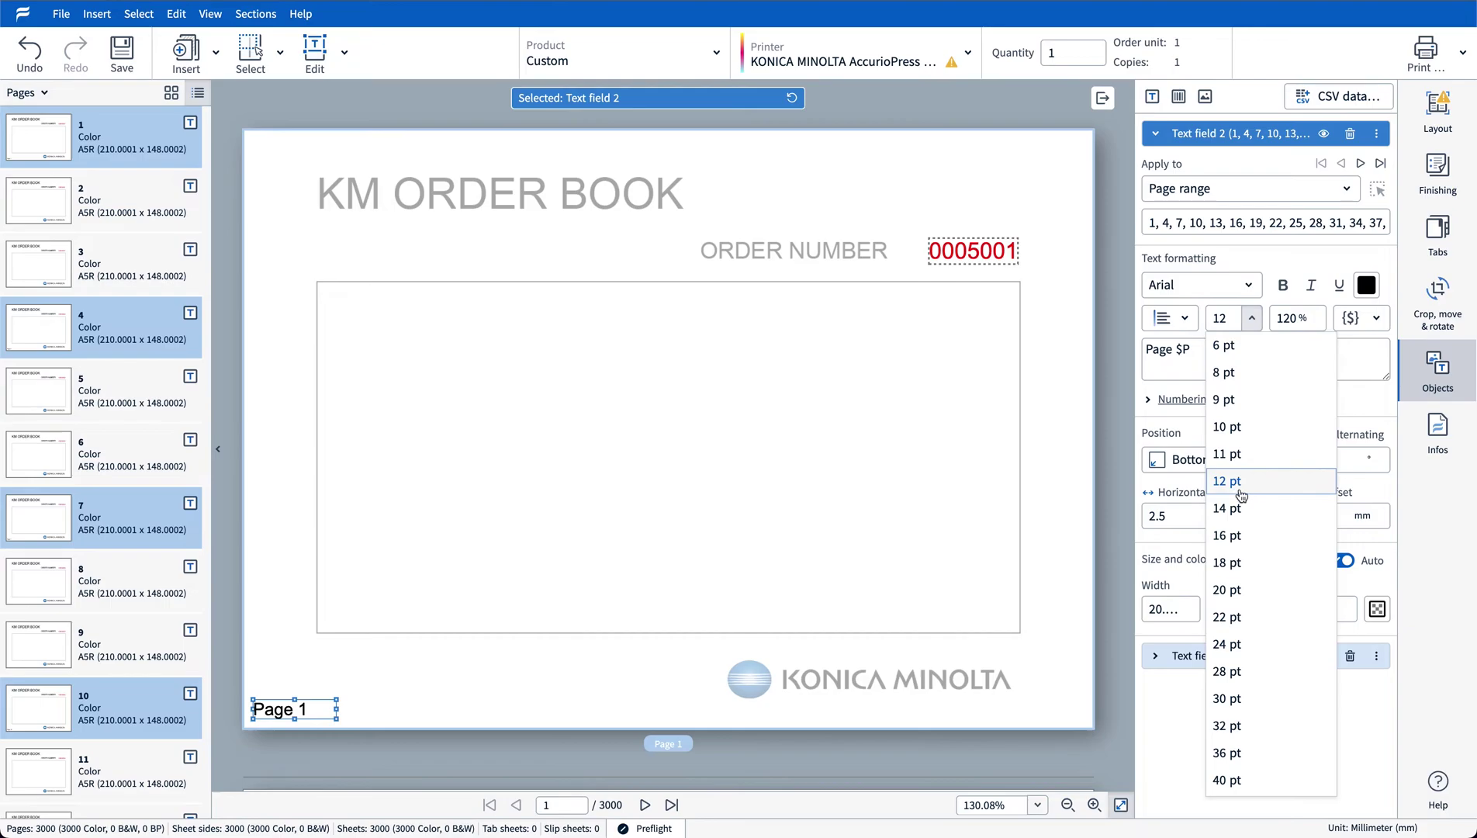
pyautogui.click(1239, 537)
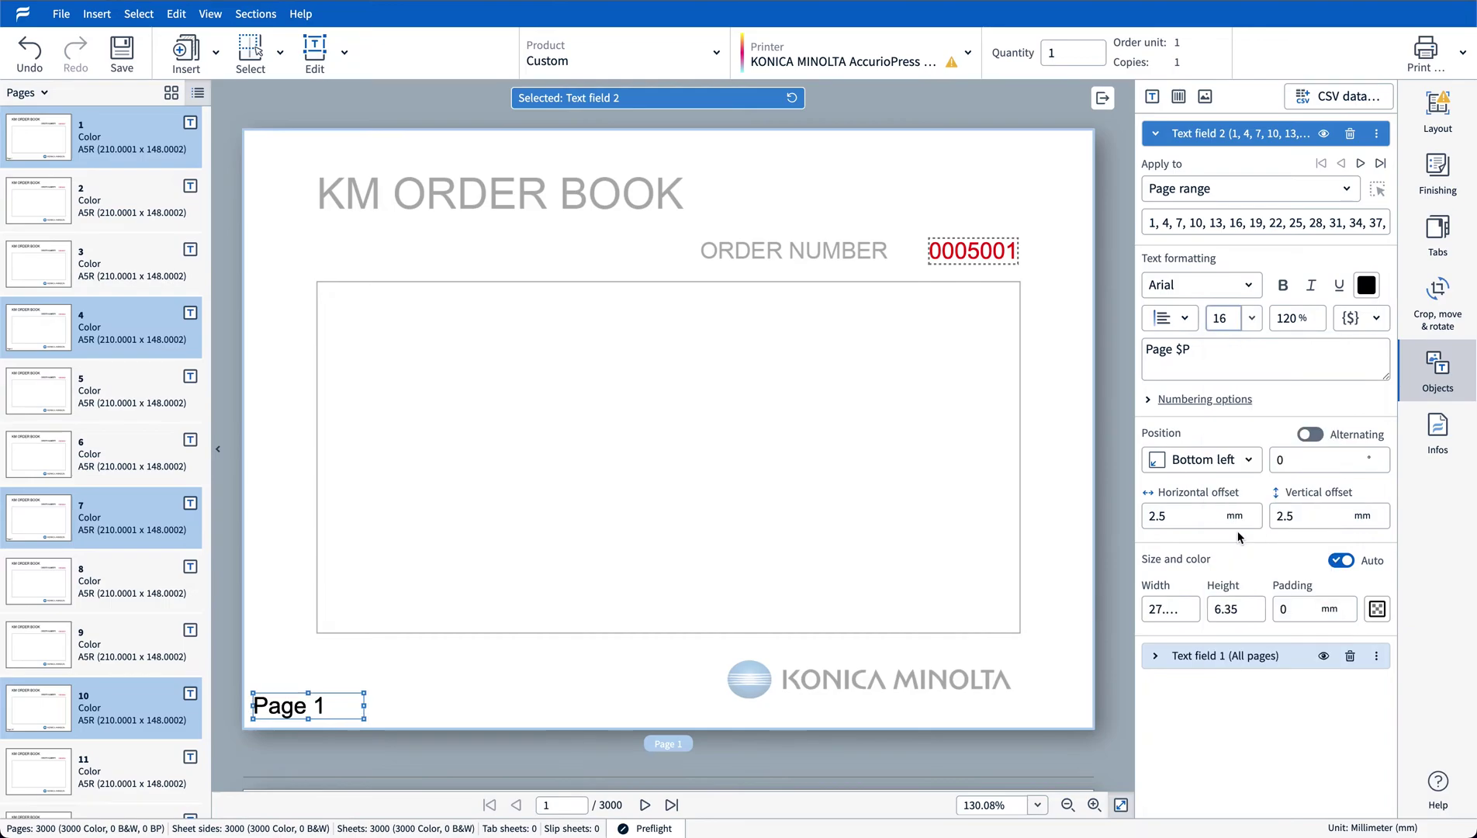
pyautogui.click(1284, 286)
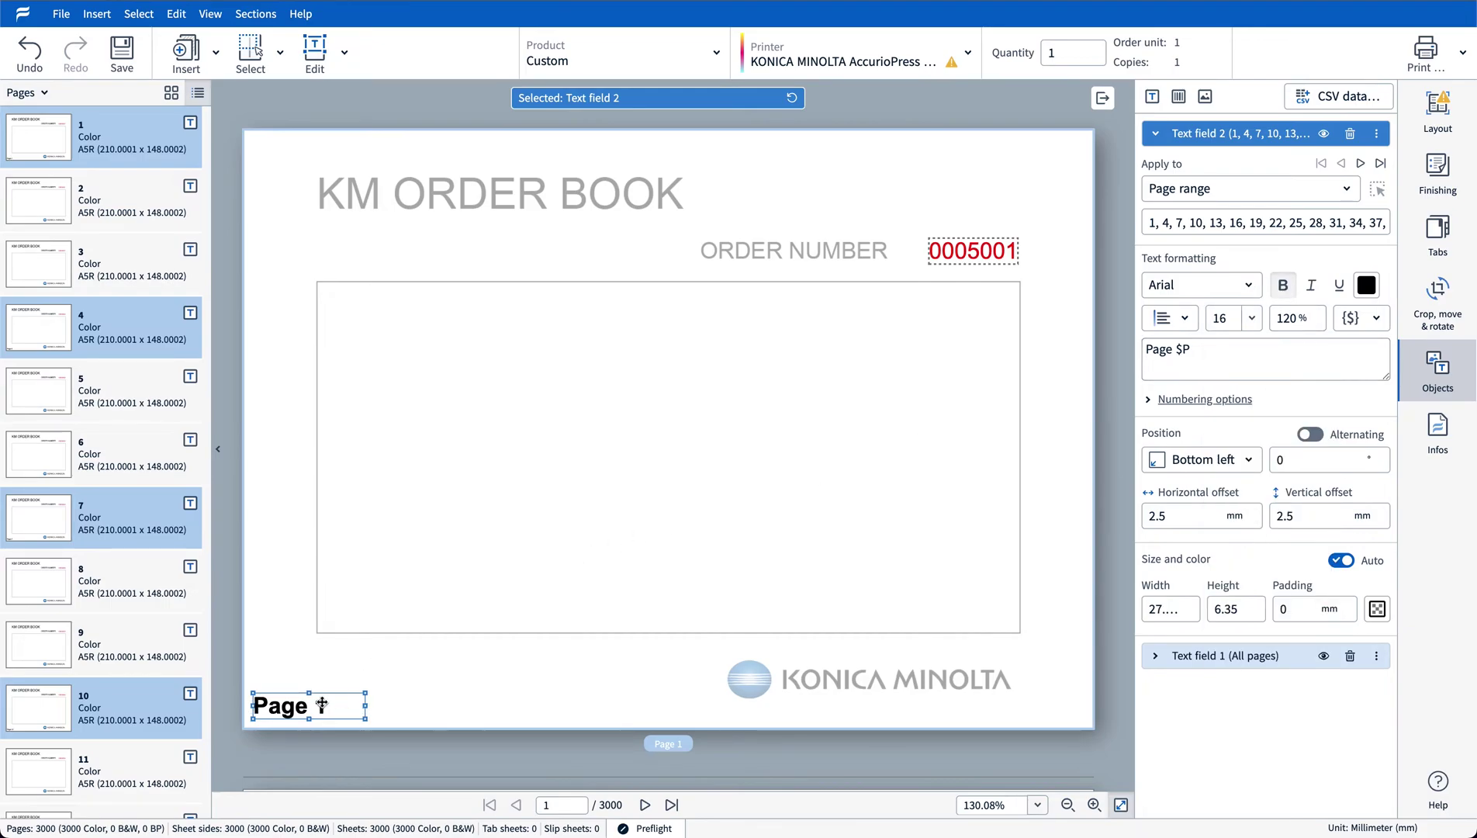
pyautogui.moveTo(301, 709); pyautogui.dragTo(365, 675)
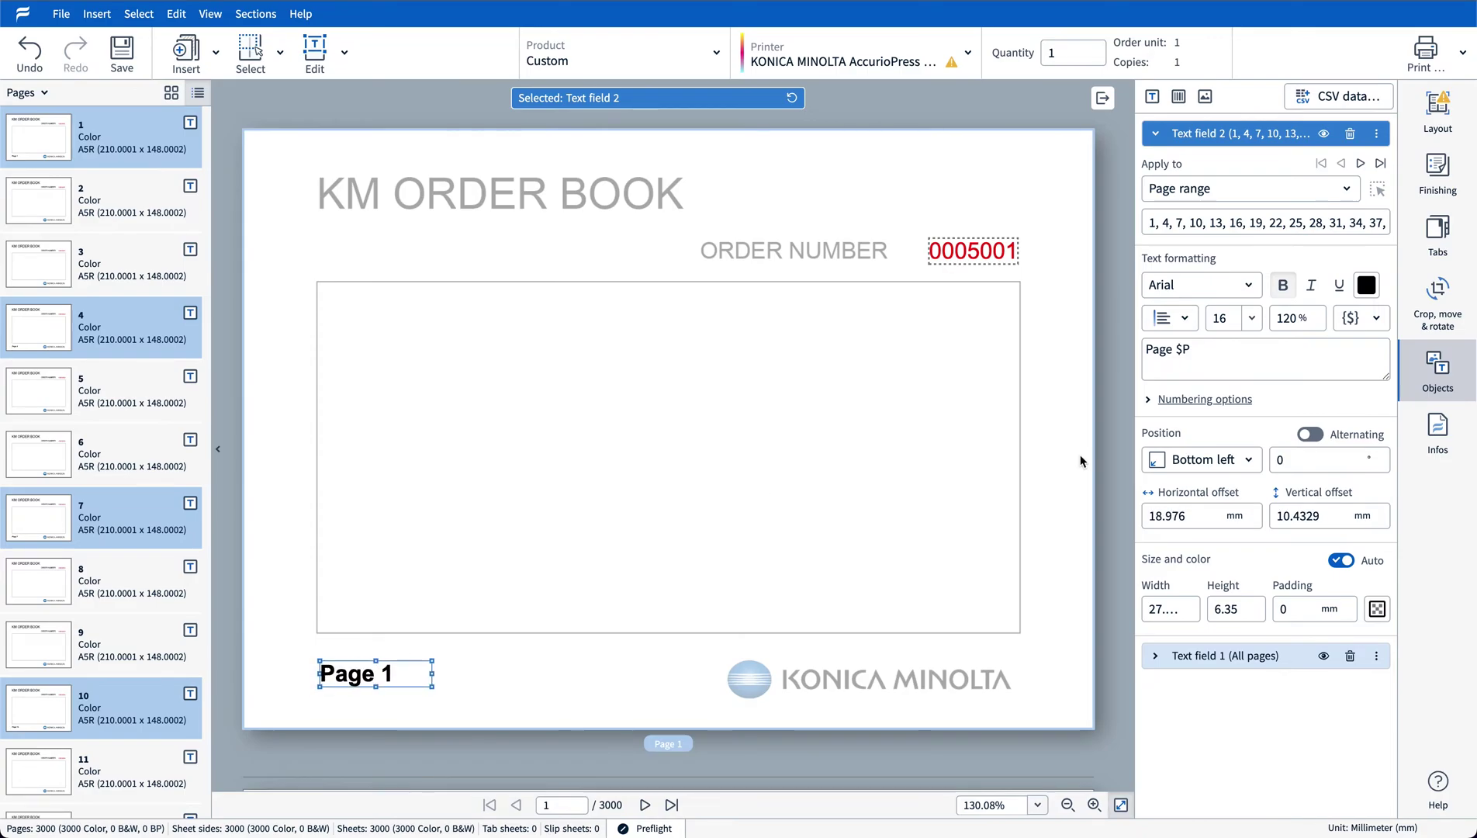
# Replace the field's text with "Customer Copy" and deselect it.
pyautogui.click(1198, 349)
pyautogui.hotkey('ctrl', 'a')
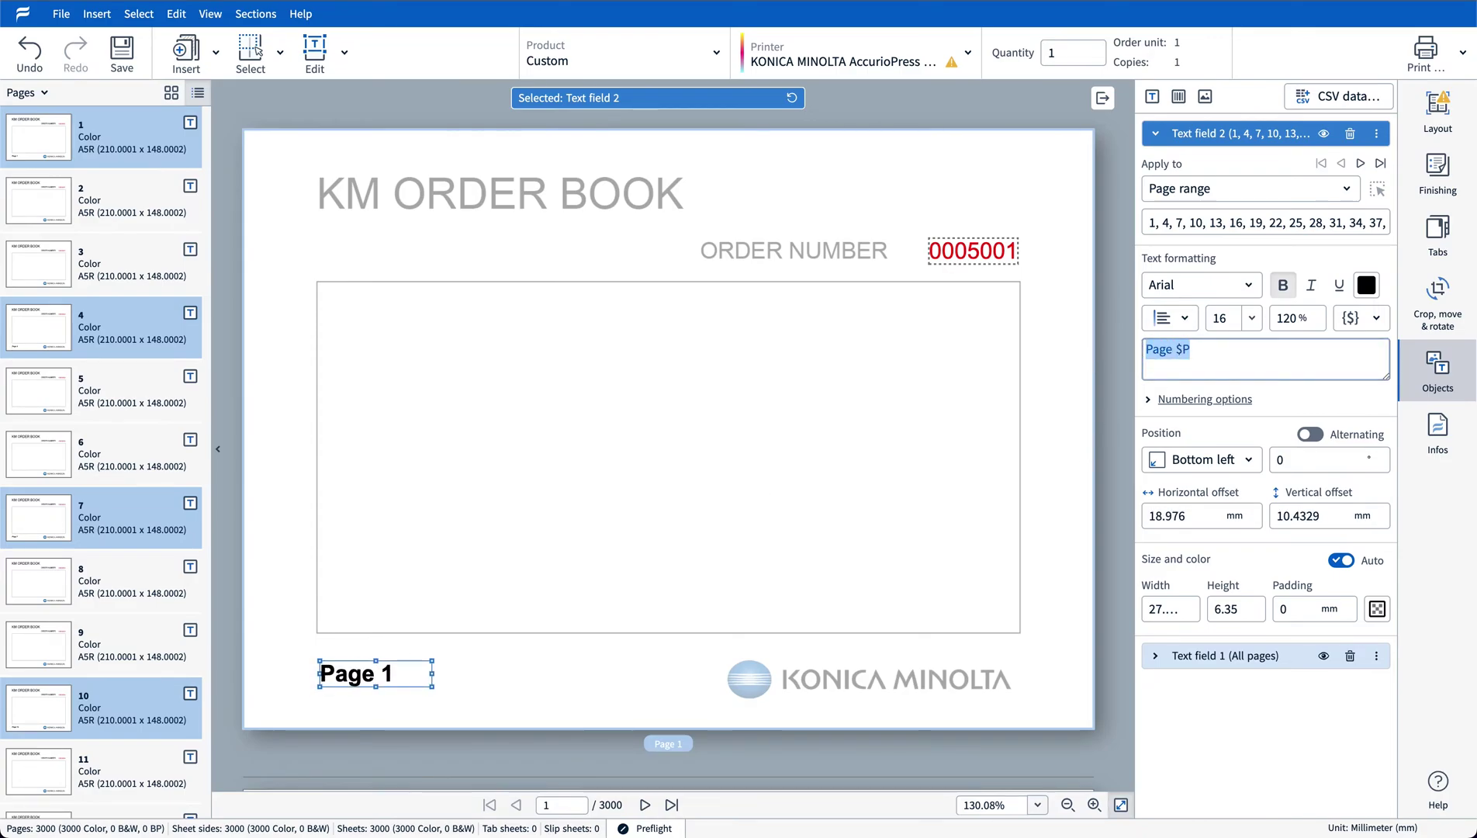
pyautogui.write('Custome')
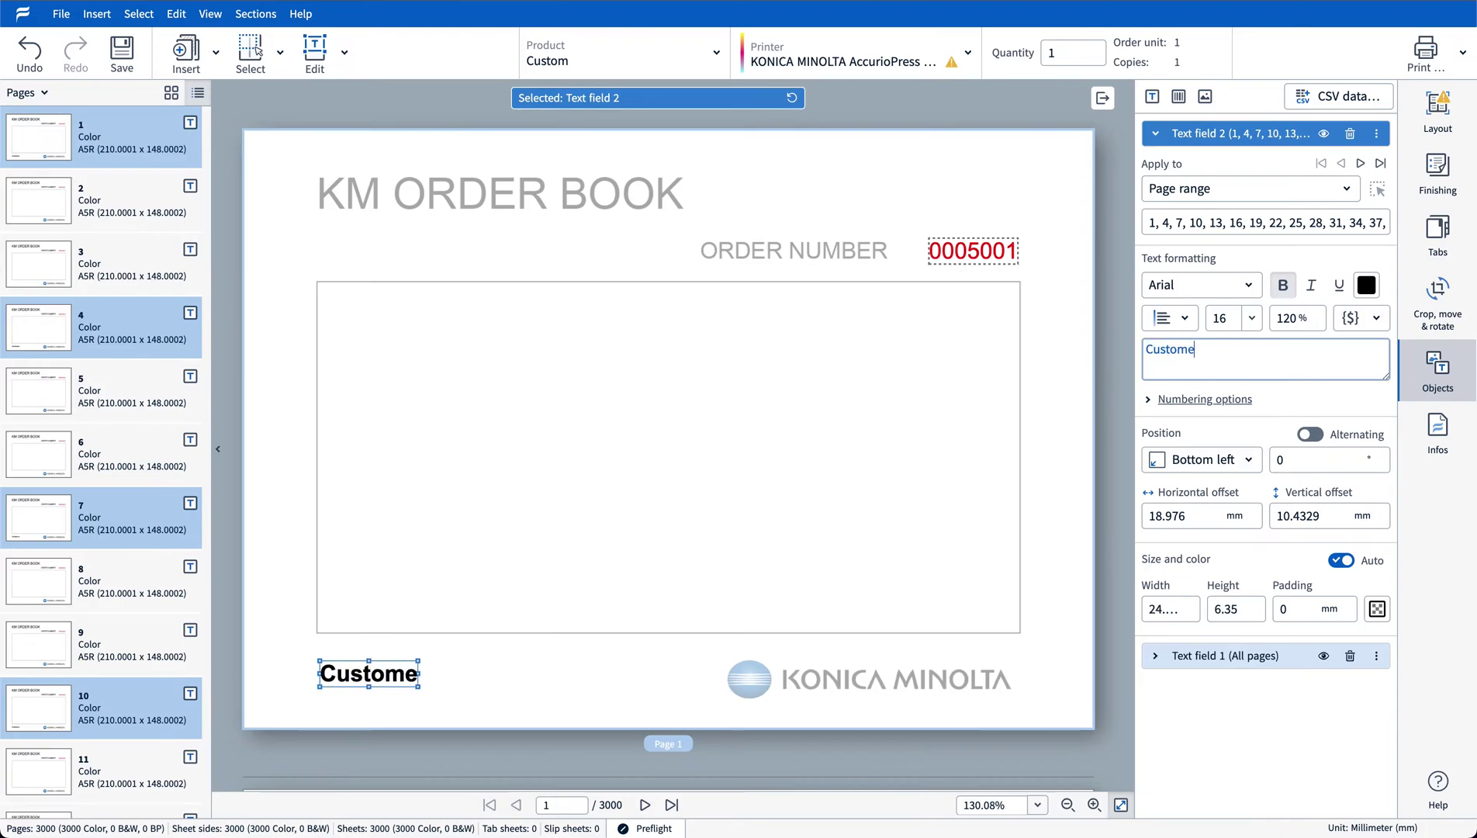
pyautogui.write('r Copy')
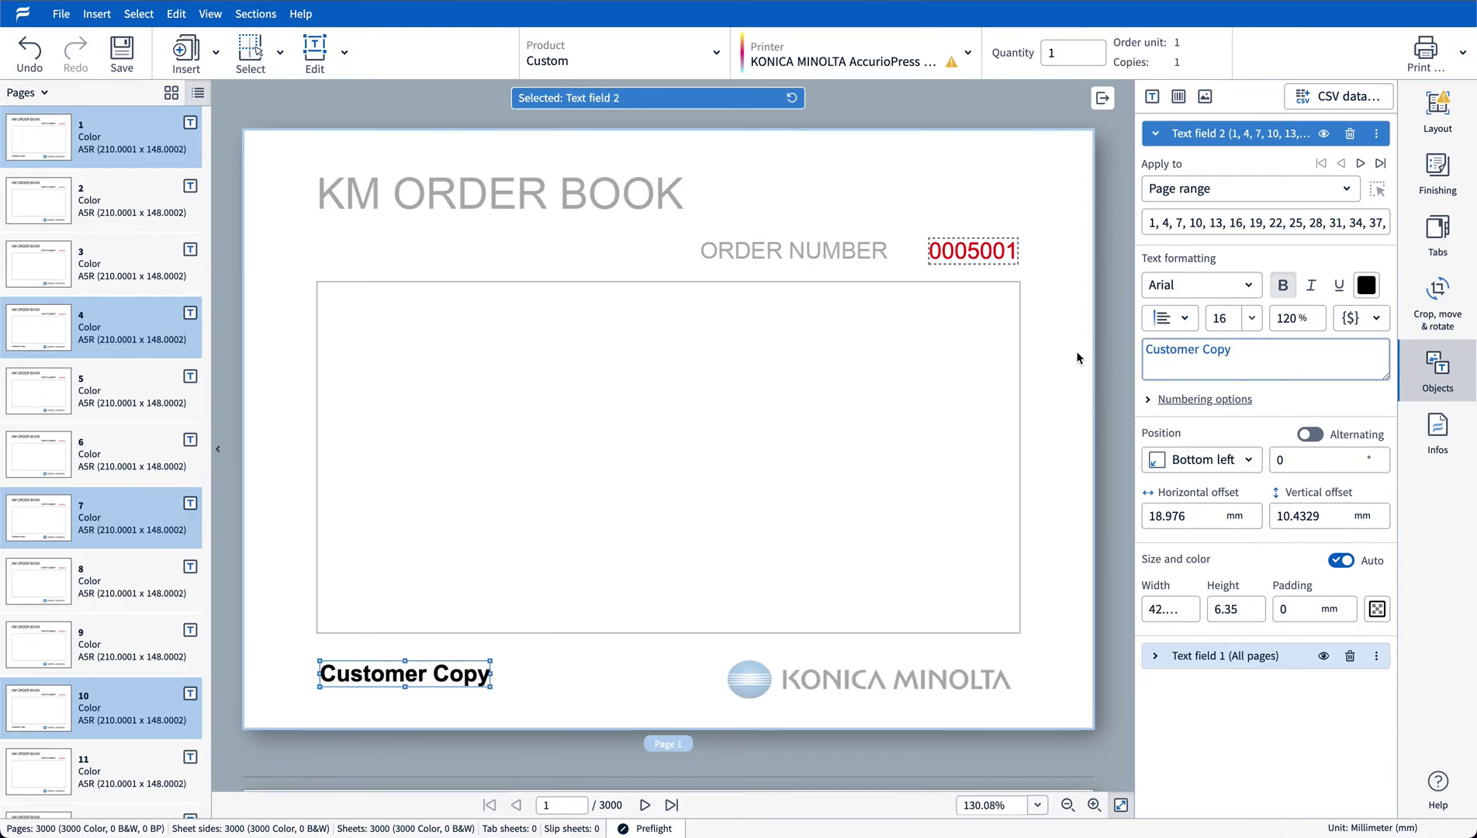
pyautogui.click(873, 235)
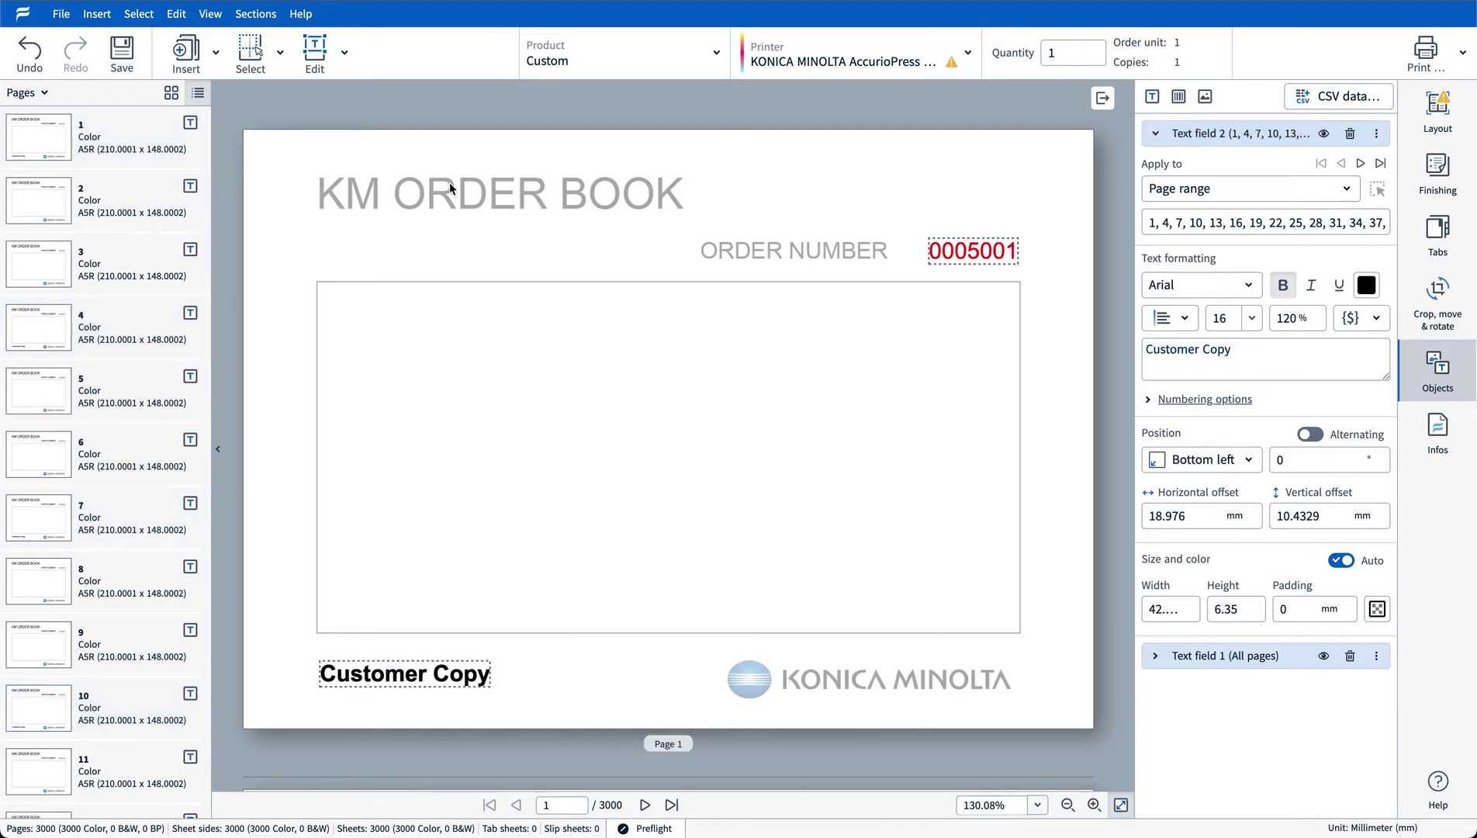
# Select page 2 and every third page after it by page range.
pyautogui.click(273, 56)
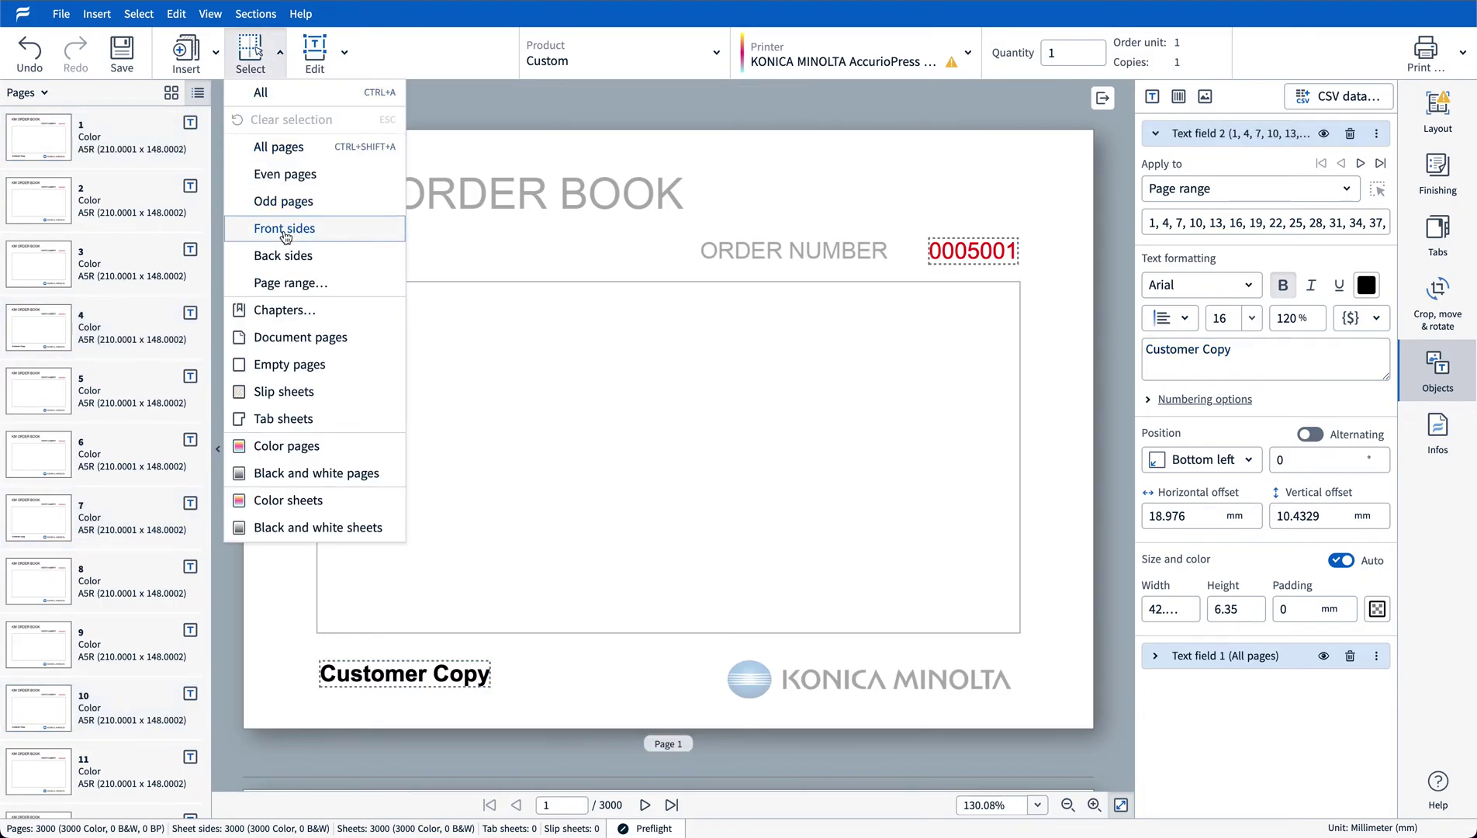
pyautogui.click(291, 284)
pyautogui.moveTo(503, 362); pyautogui.dragTo(363, 351)
pyautogui.write('2')
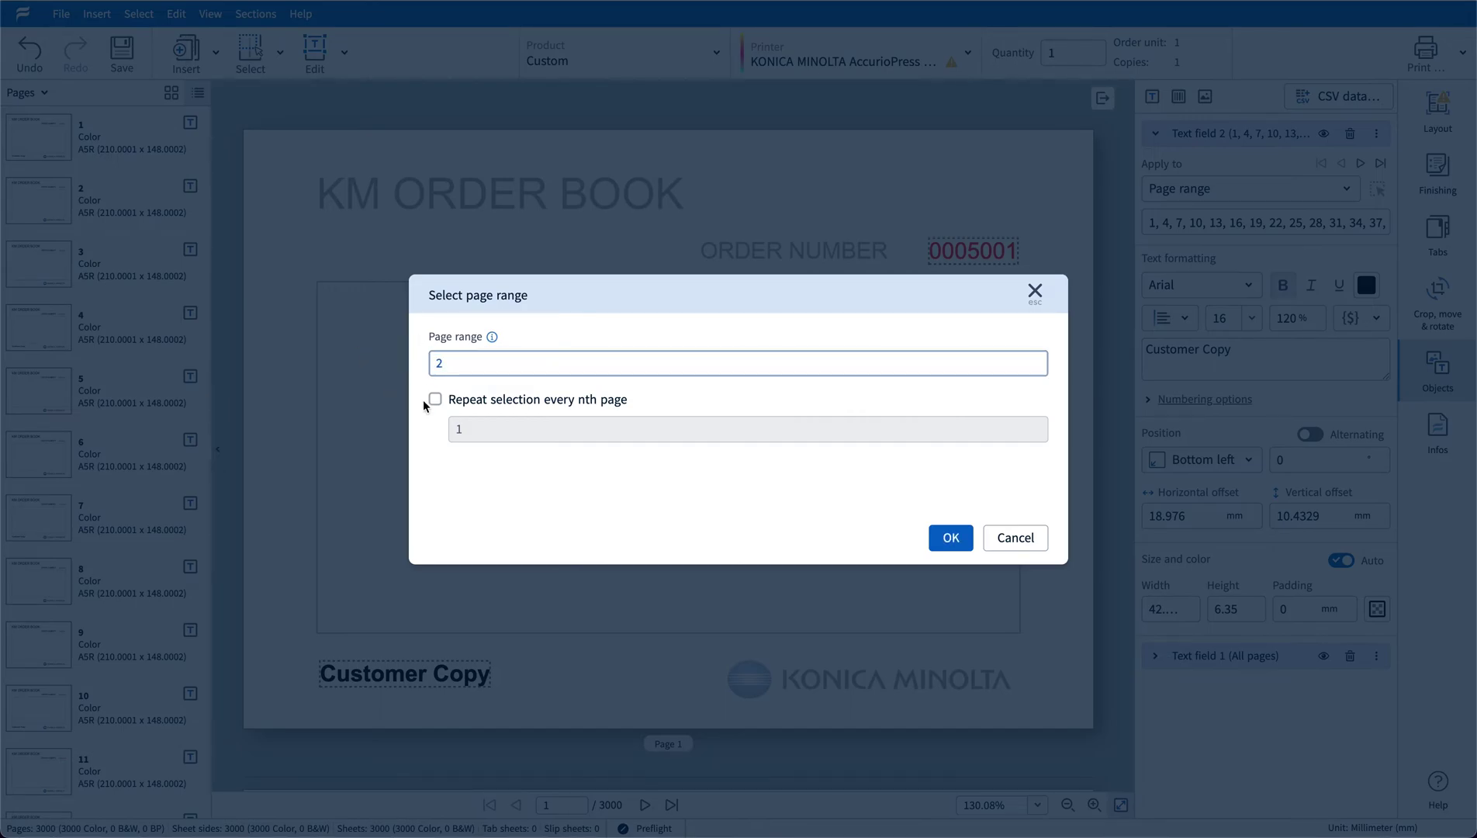
pyautogui.click(436, 399)
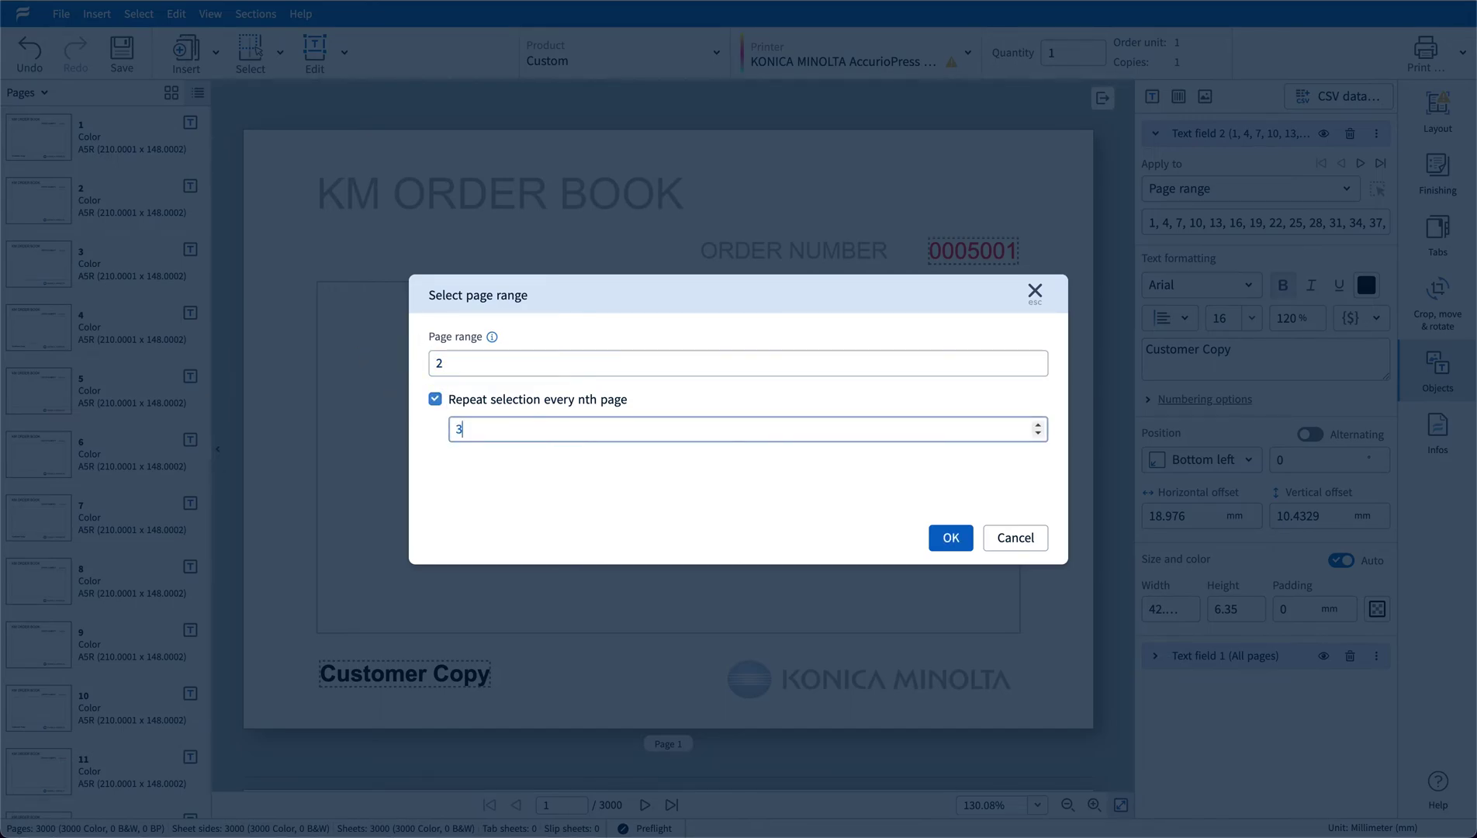
pyautogui.write('3')
pyautogui.click(939, 537)
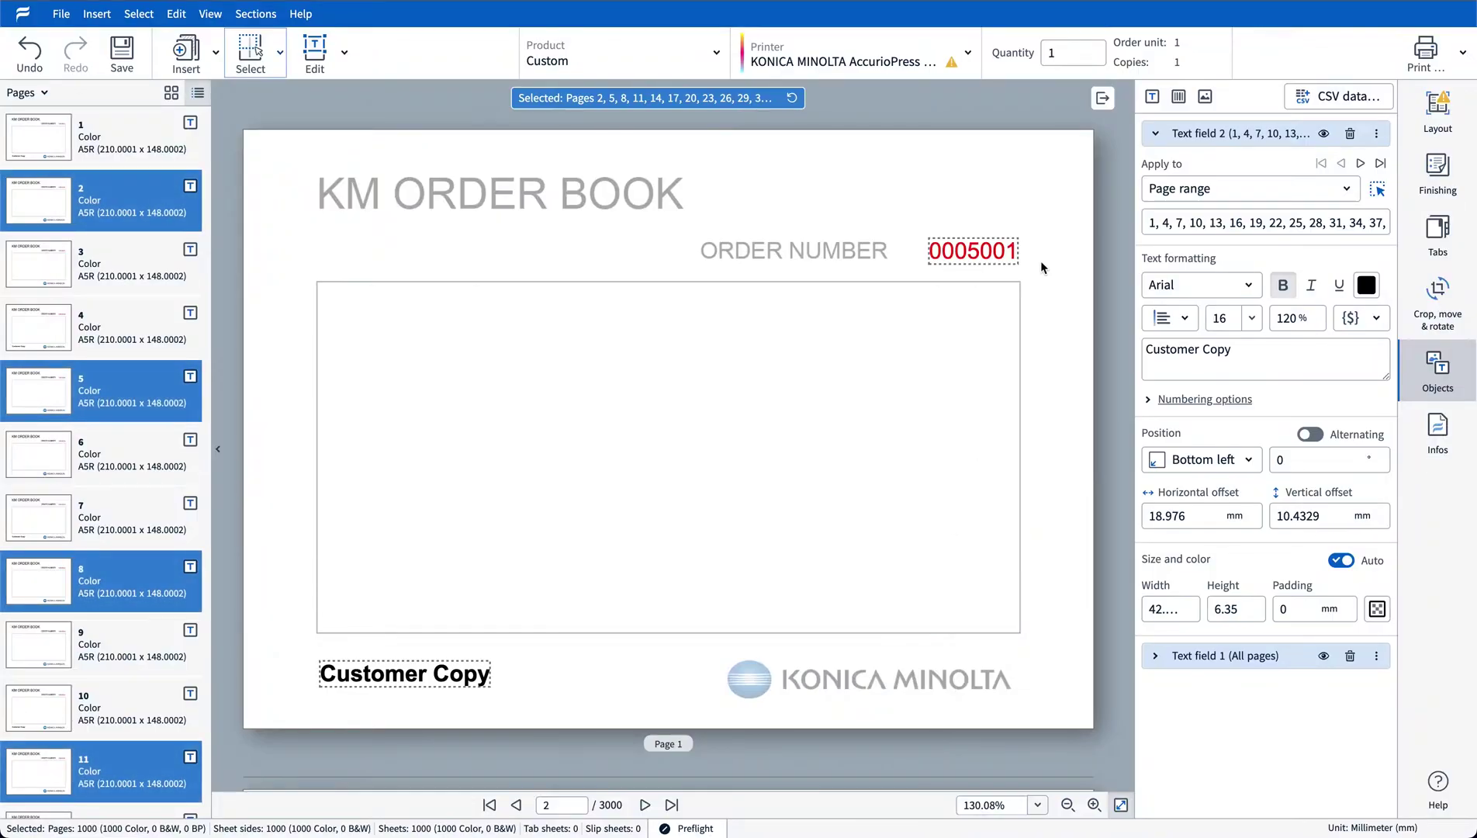
# Add a bold 16 pt "Office copy" text field at the bottom left of those pages.
pyautogui.click(1152, 96)
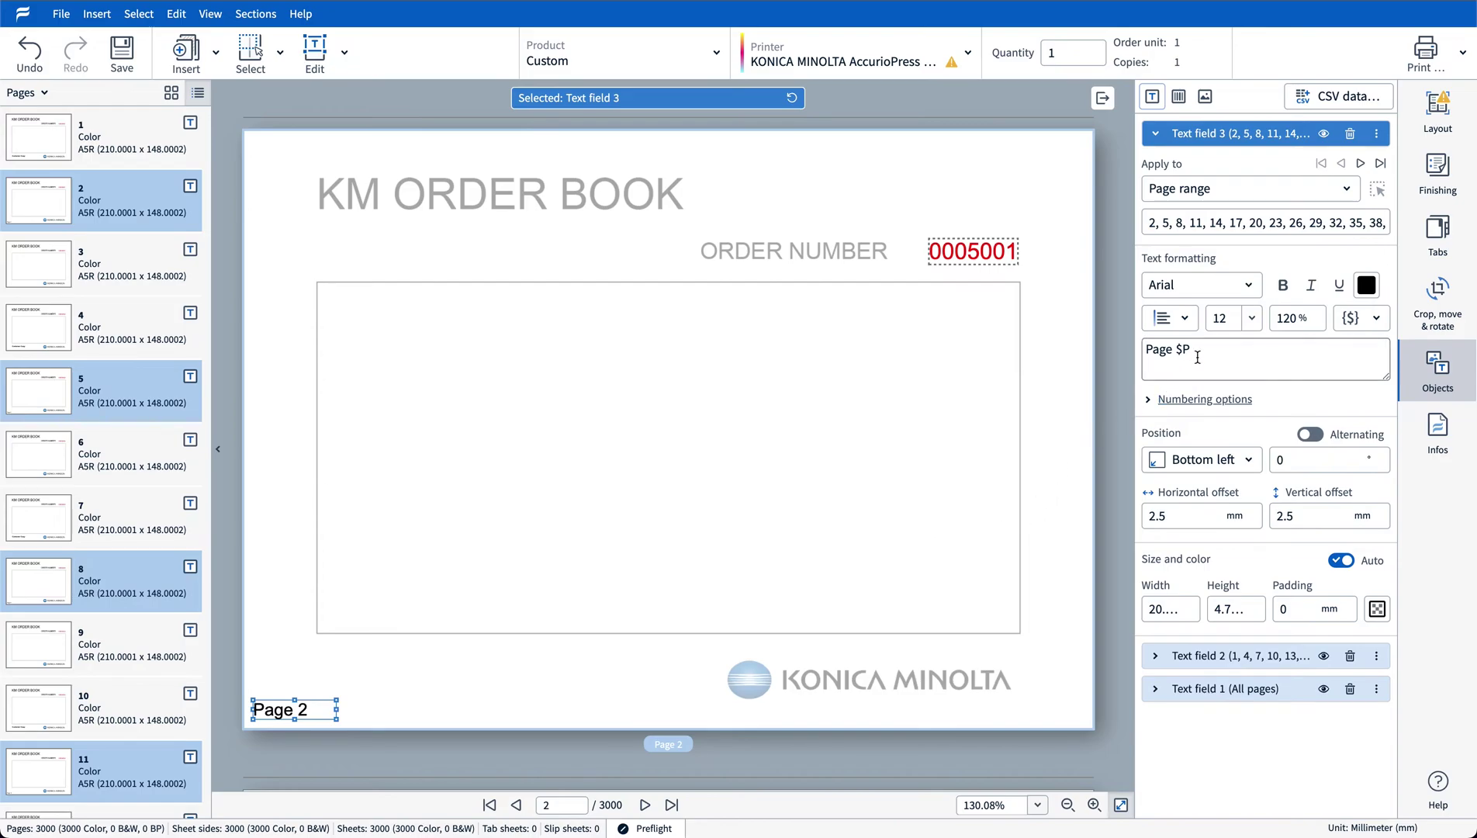
pyautogui.moveTo(1195, 353); pyautogui.dragTo(1135, 350)
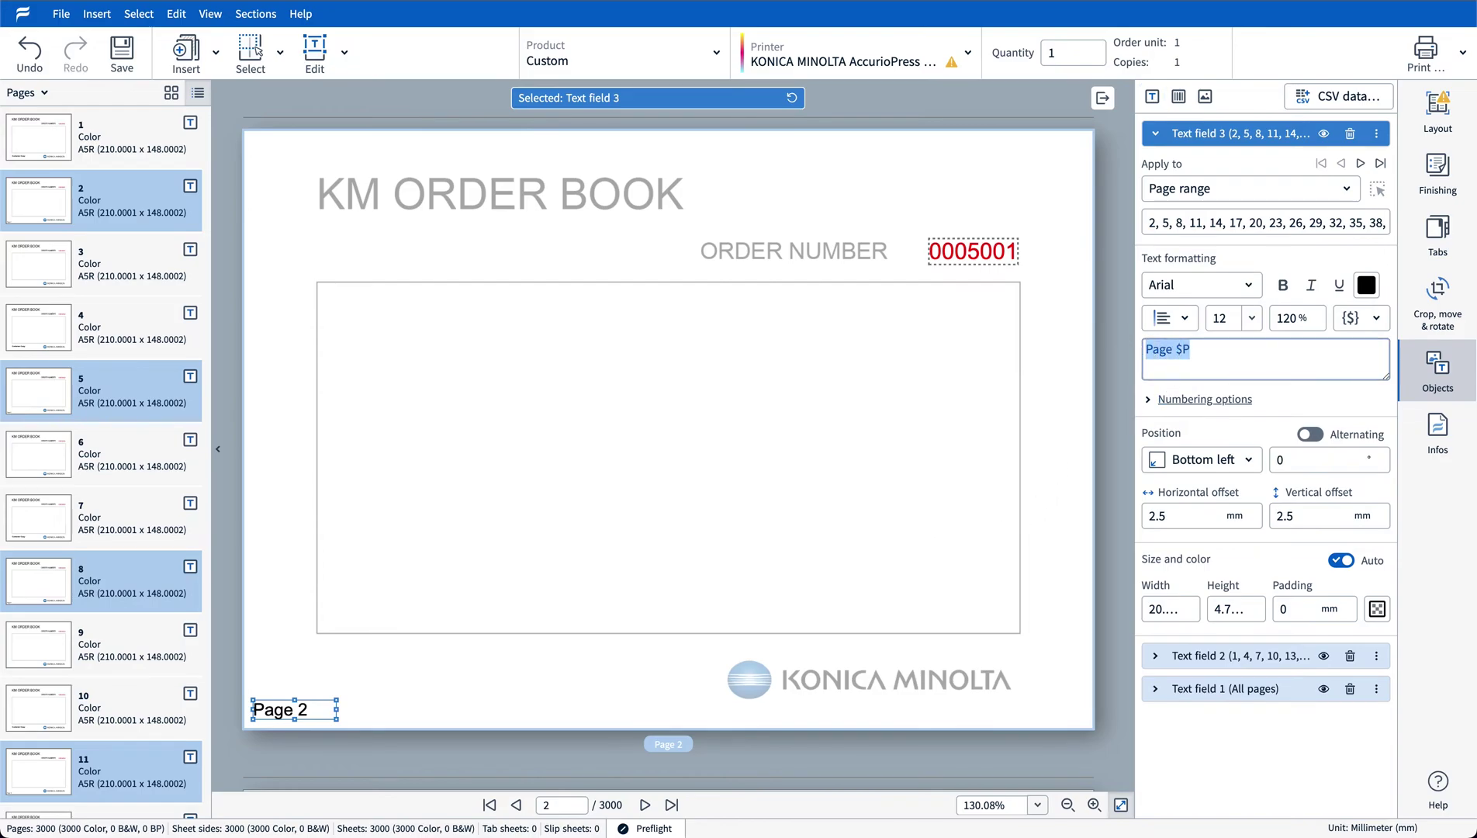
pyautogui.write('Office copy')
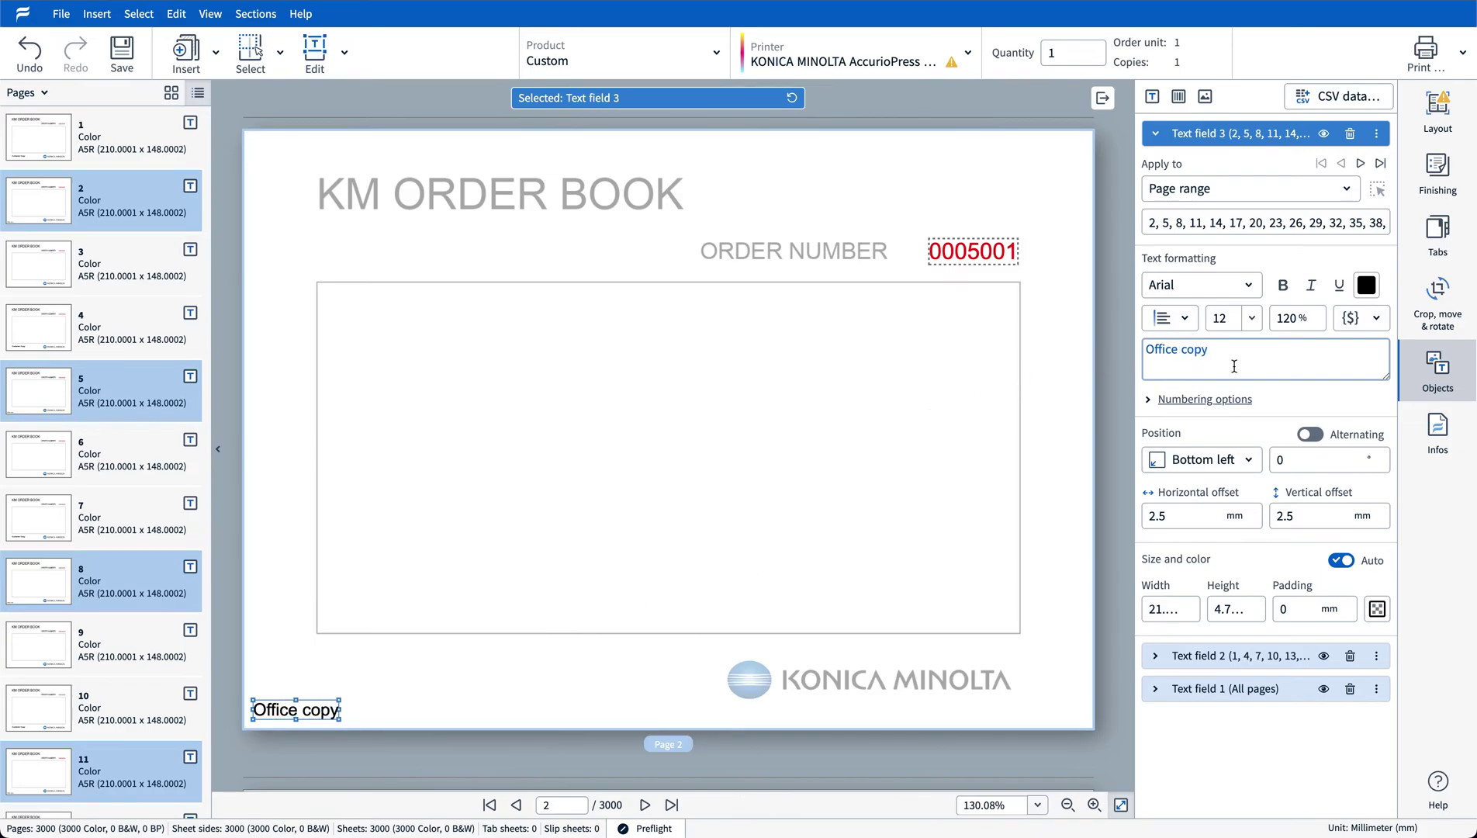
pyautogui.click(1283, 285)
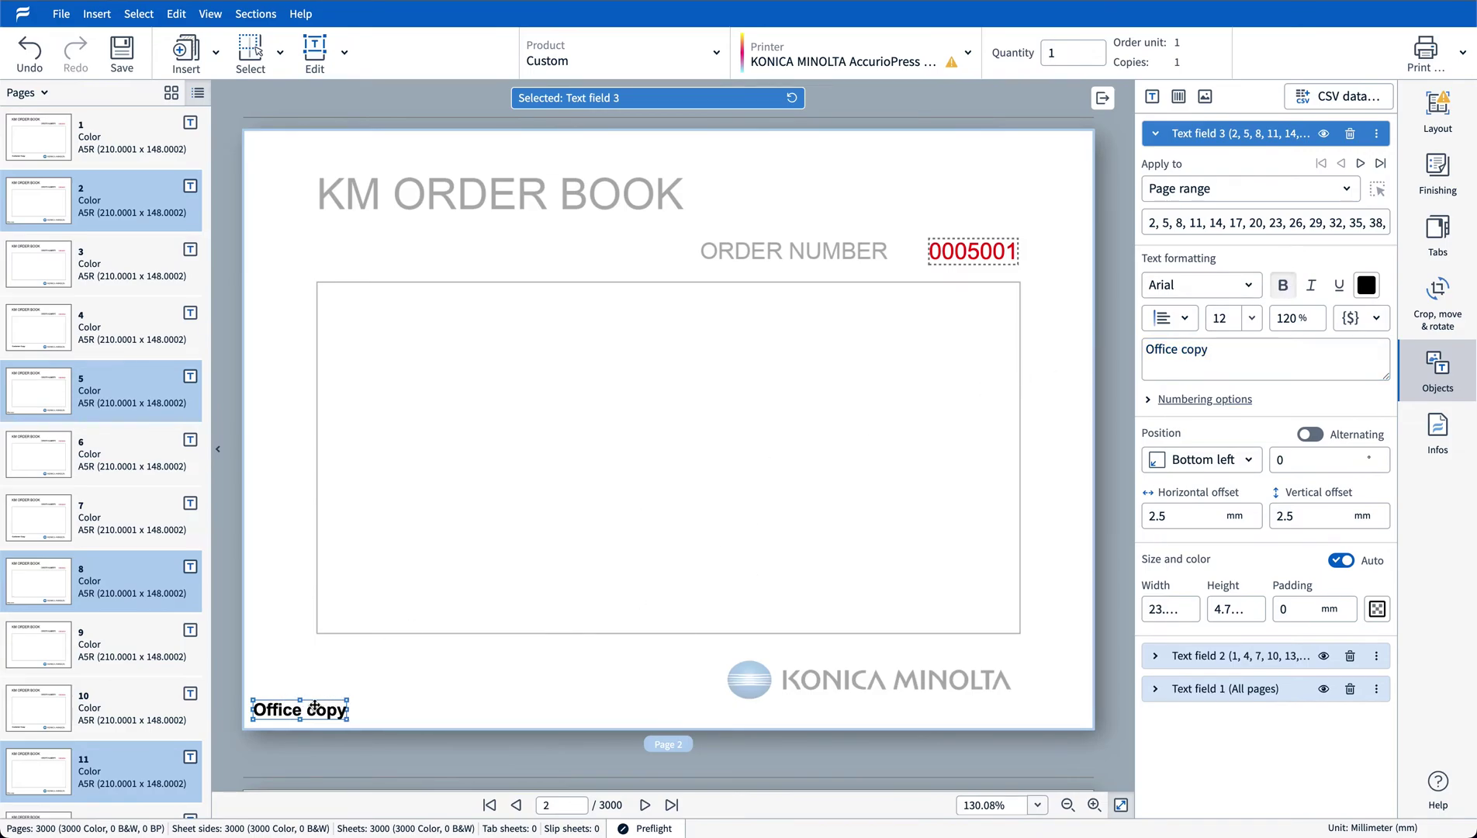
pyautogui.moveTo(291, 711); pyautogui.dragTo(353, 680)
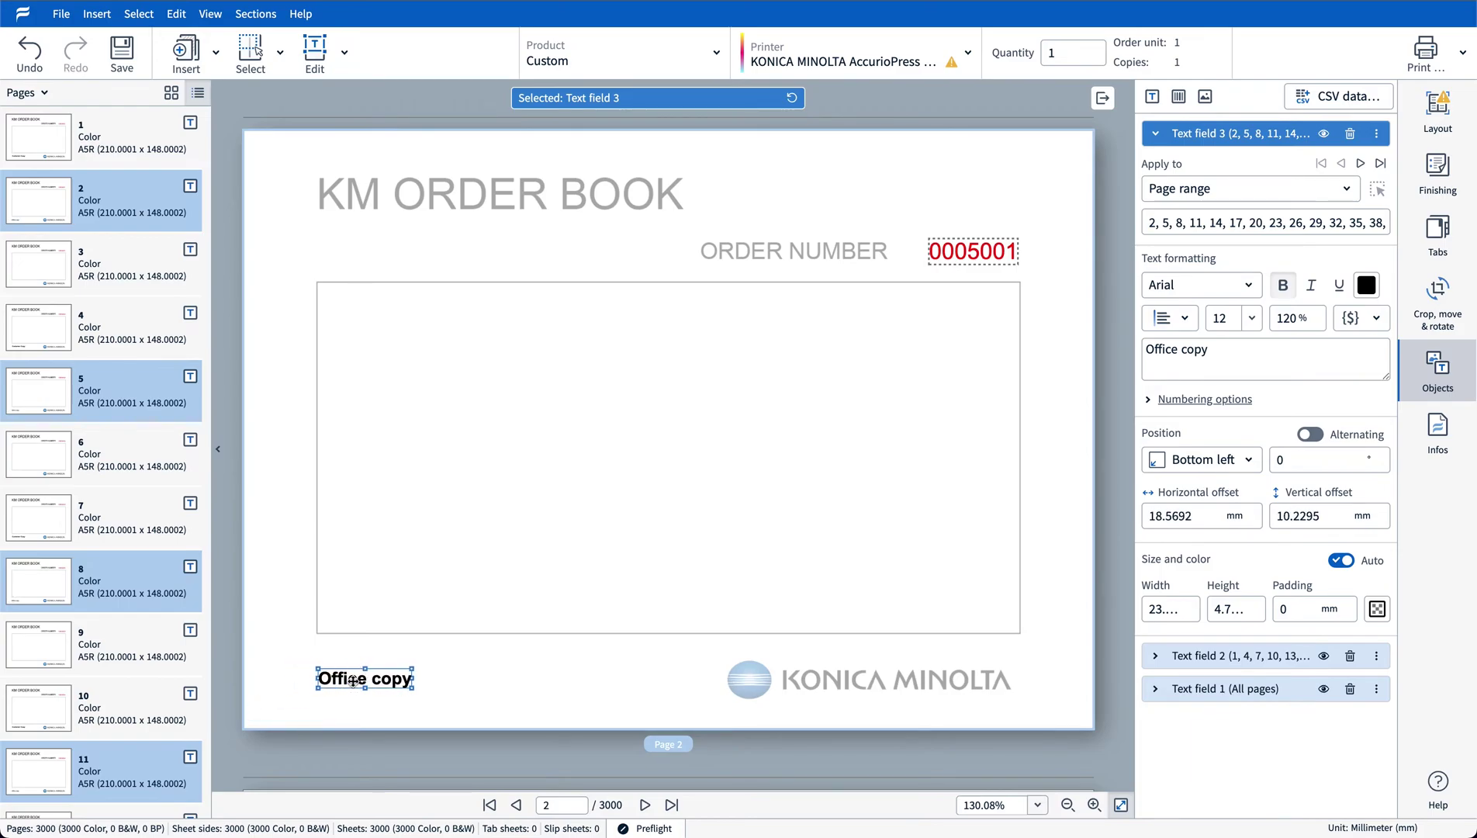
pyautogui.click(1253, 320)
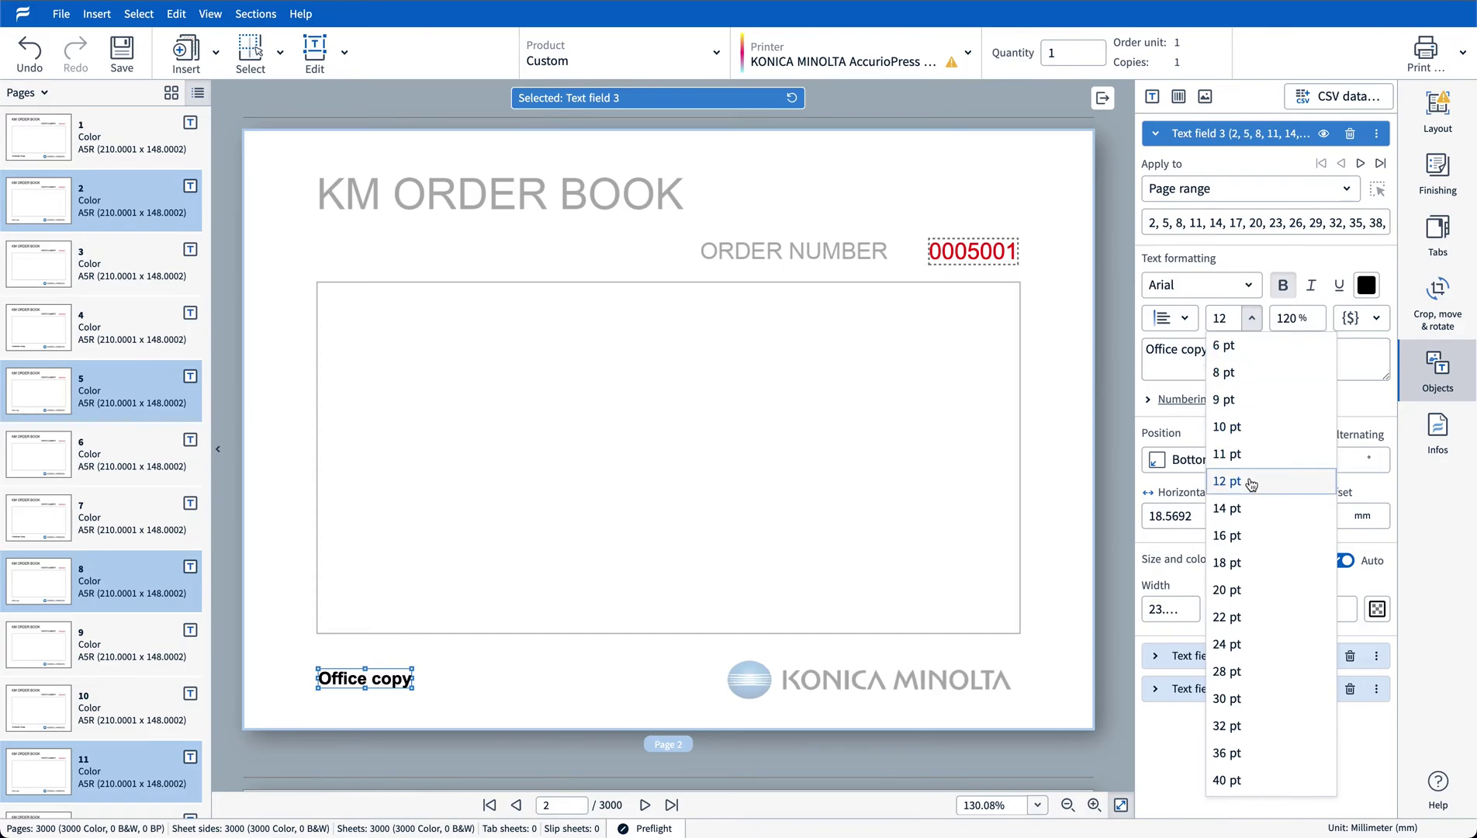
pyautogui.click(1243, 537)
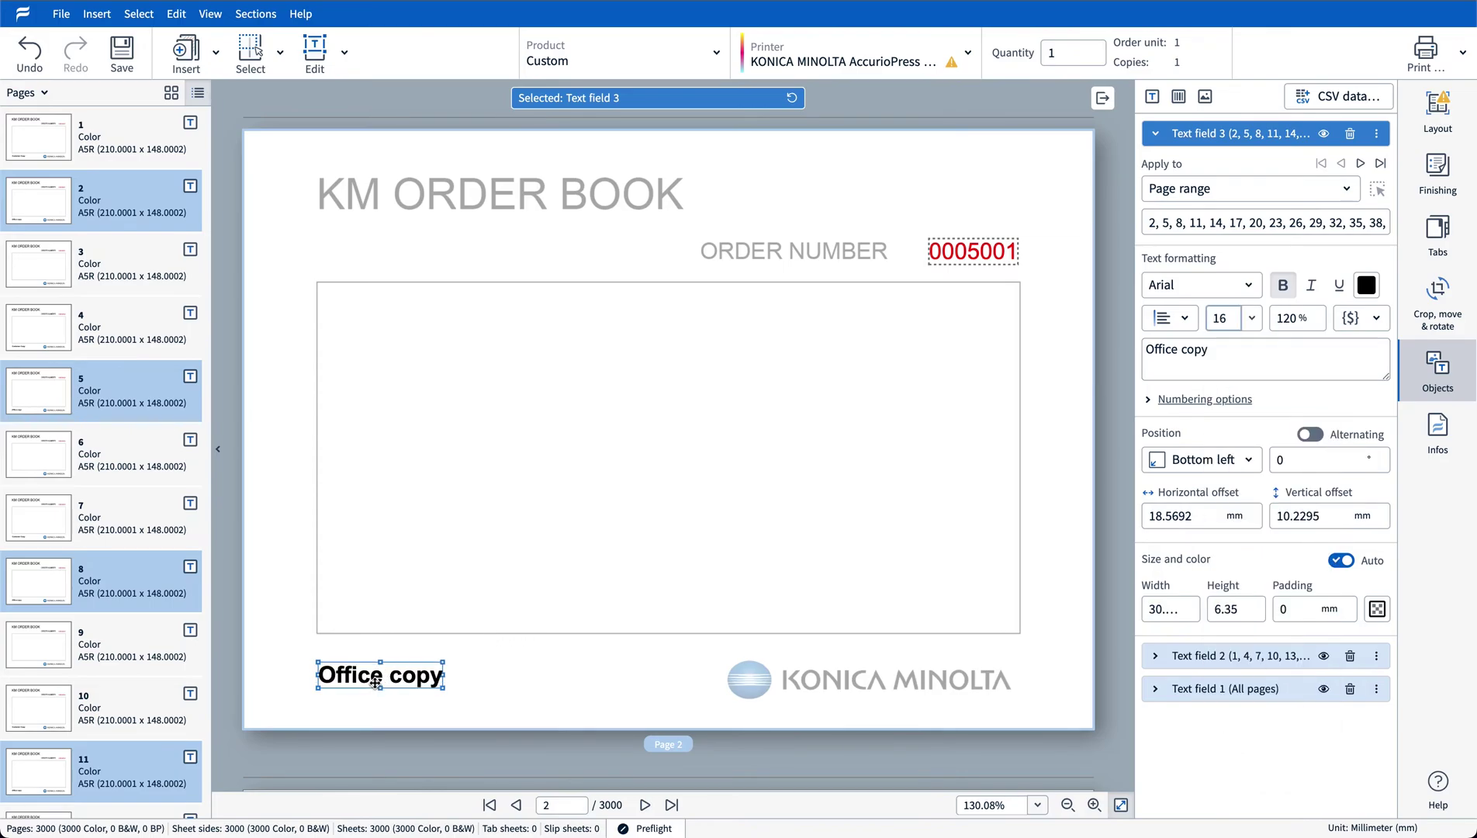
pyautogui.moveTo(375, 681); pyautogui.dragTo(374, 684)
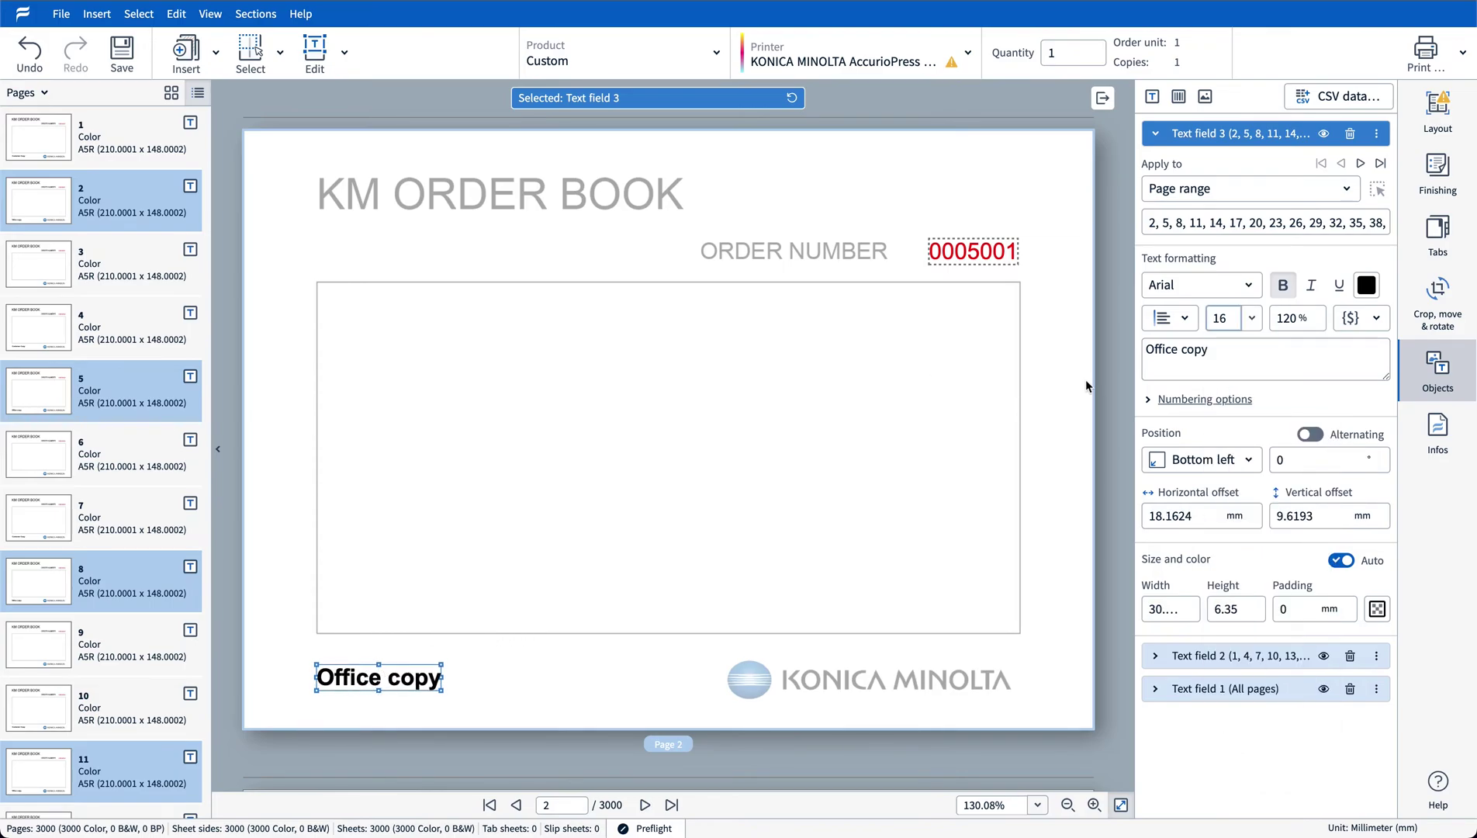
pyautogui.click(1111, 382)
pyautogui.scroll(5, 1111, 382)
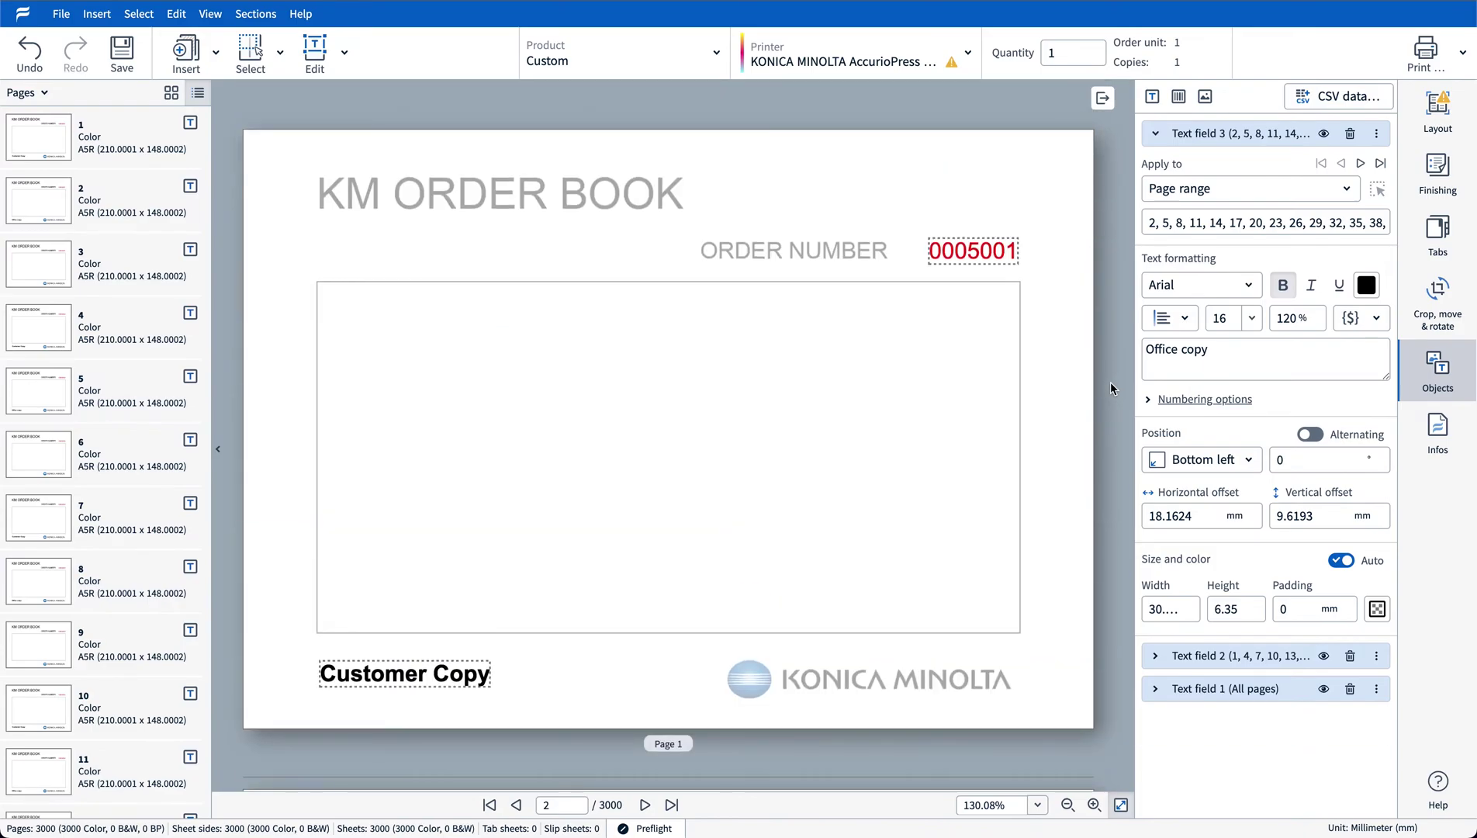
pyautogui.scroll(-5, 1110, 382)
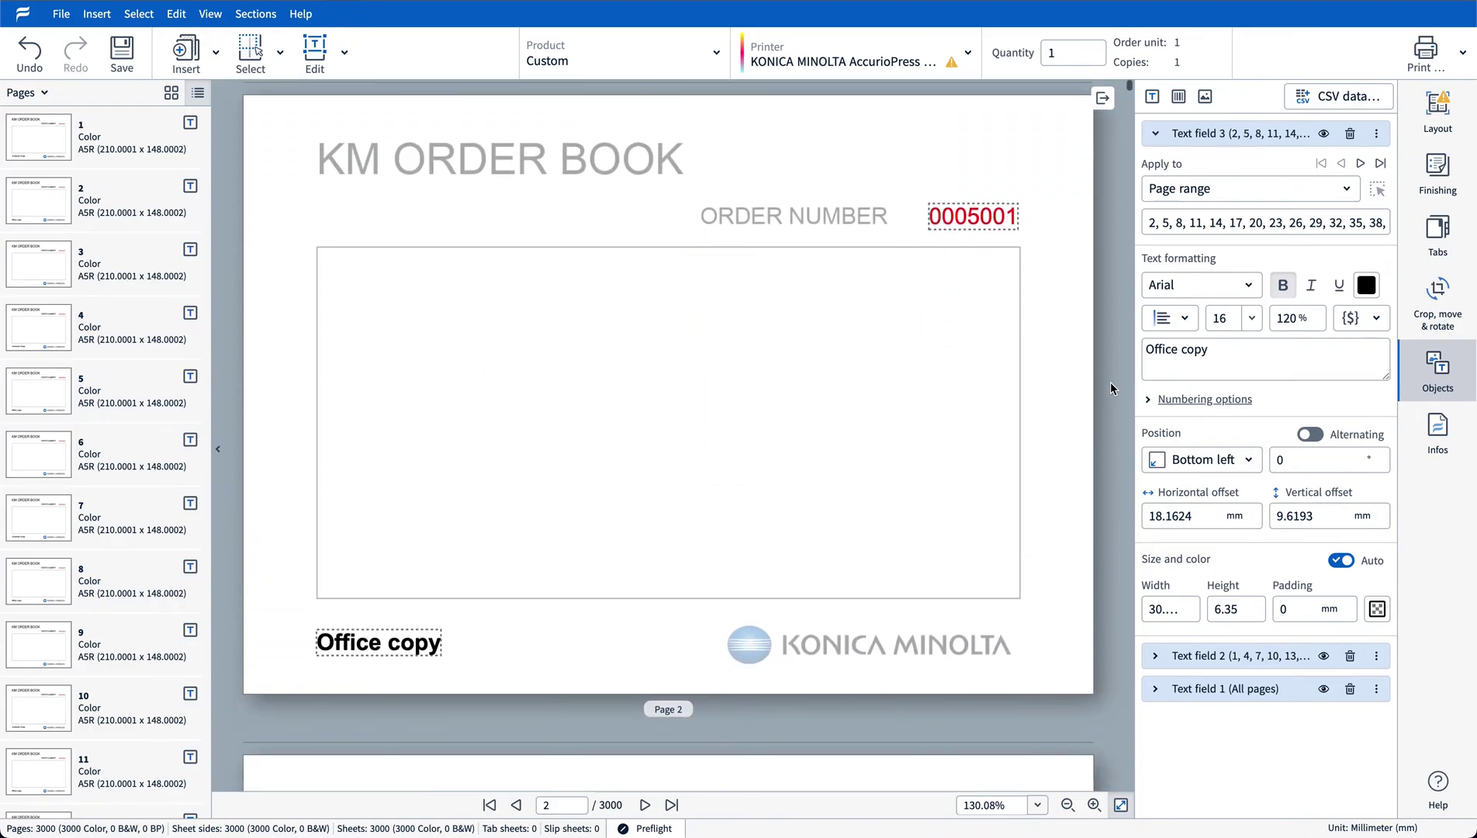
pyautogui.scroll(-10, 1110, 382)
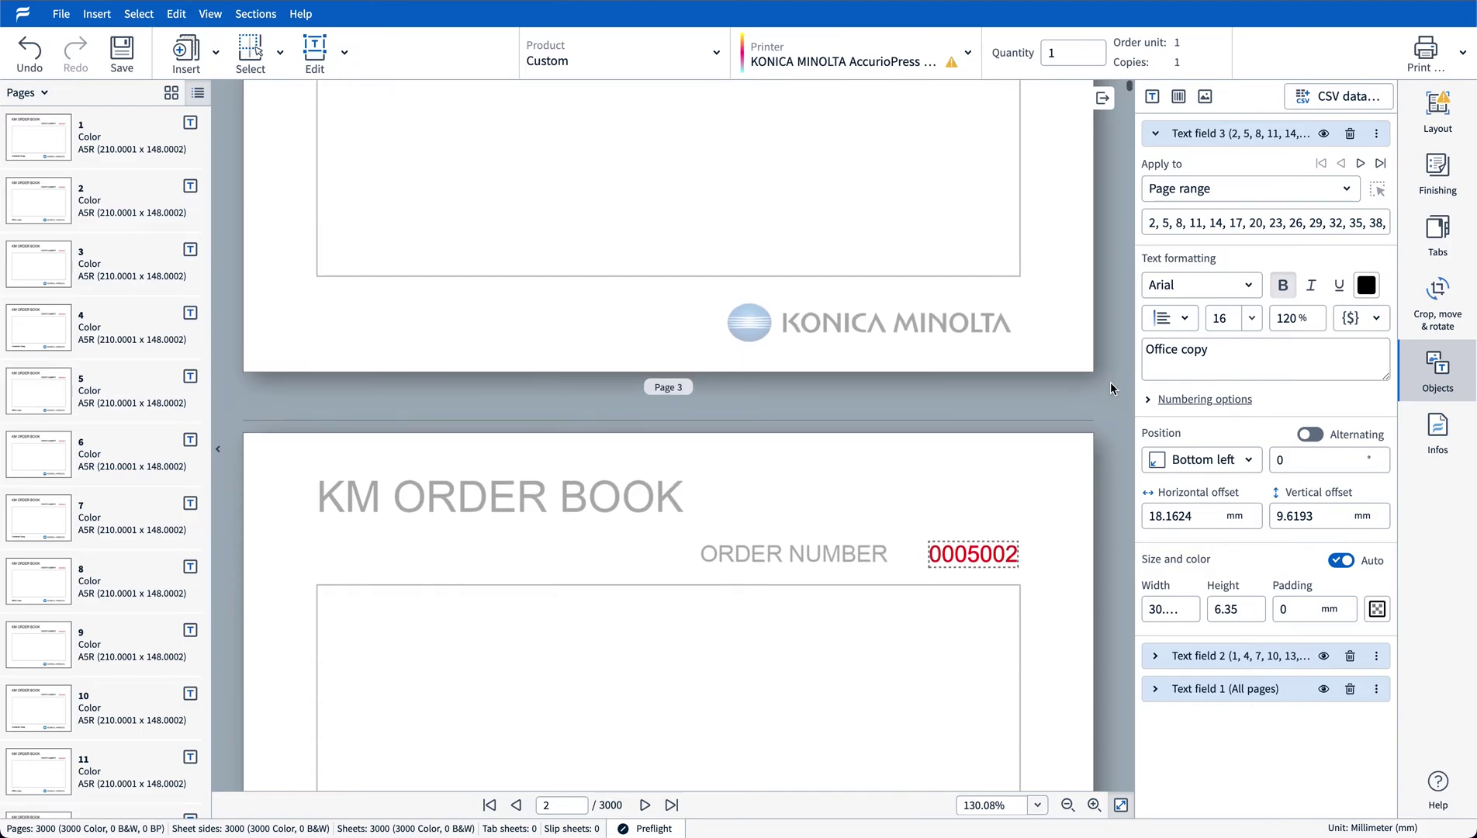
pyautogui.scroll(-10, 1110, 382)
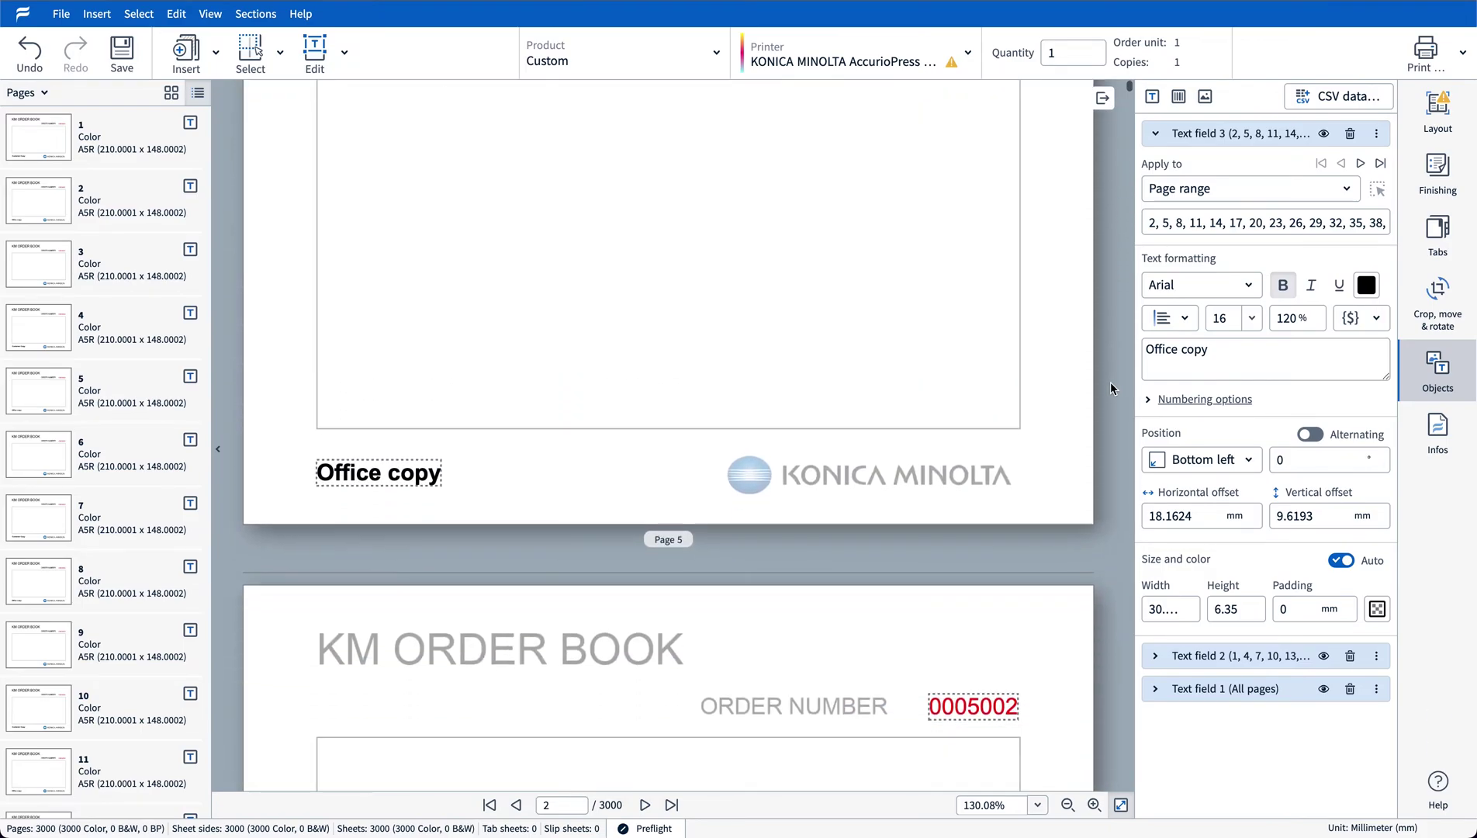
pyautogui.scroll(20, 1111, 382)
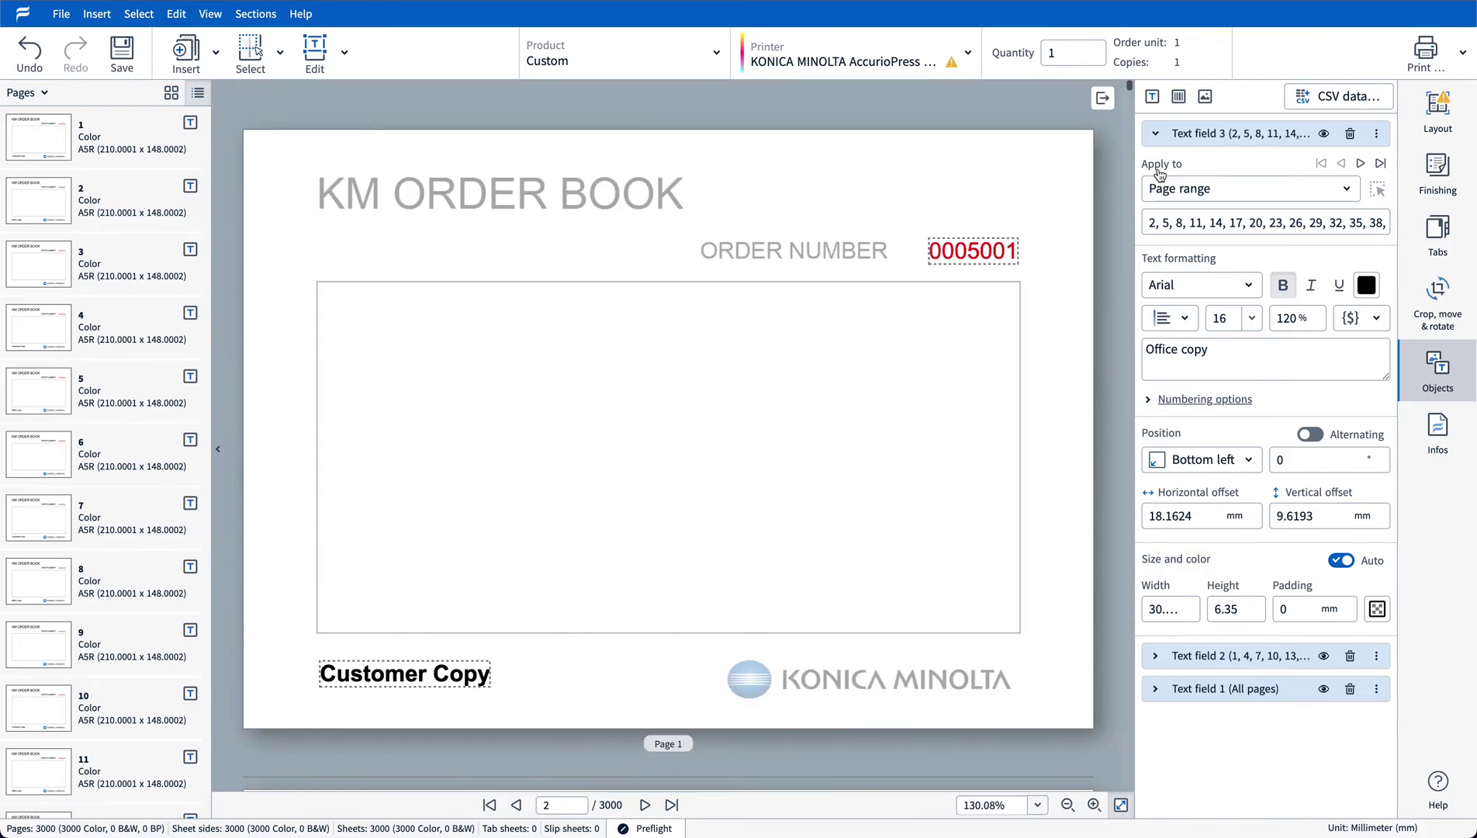
# Lay out the pages as multiple-ups on SRA3R (450 x 320) with 0° rotation.
pyautogui.click(1437, 117)
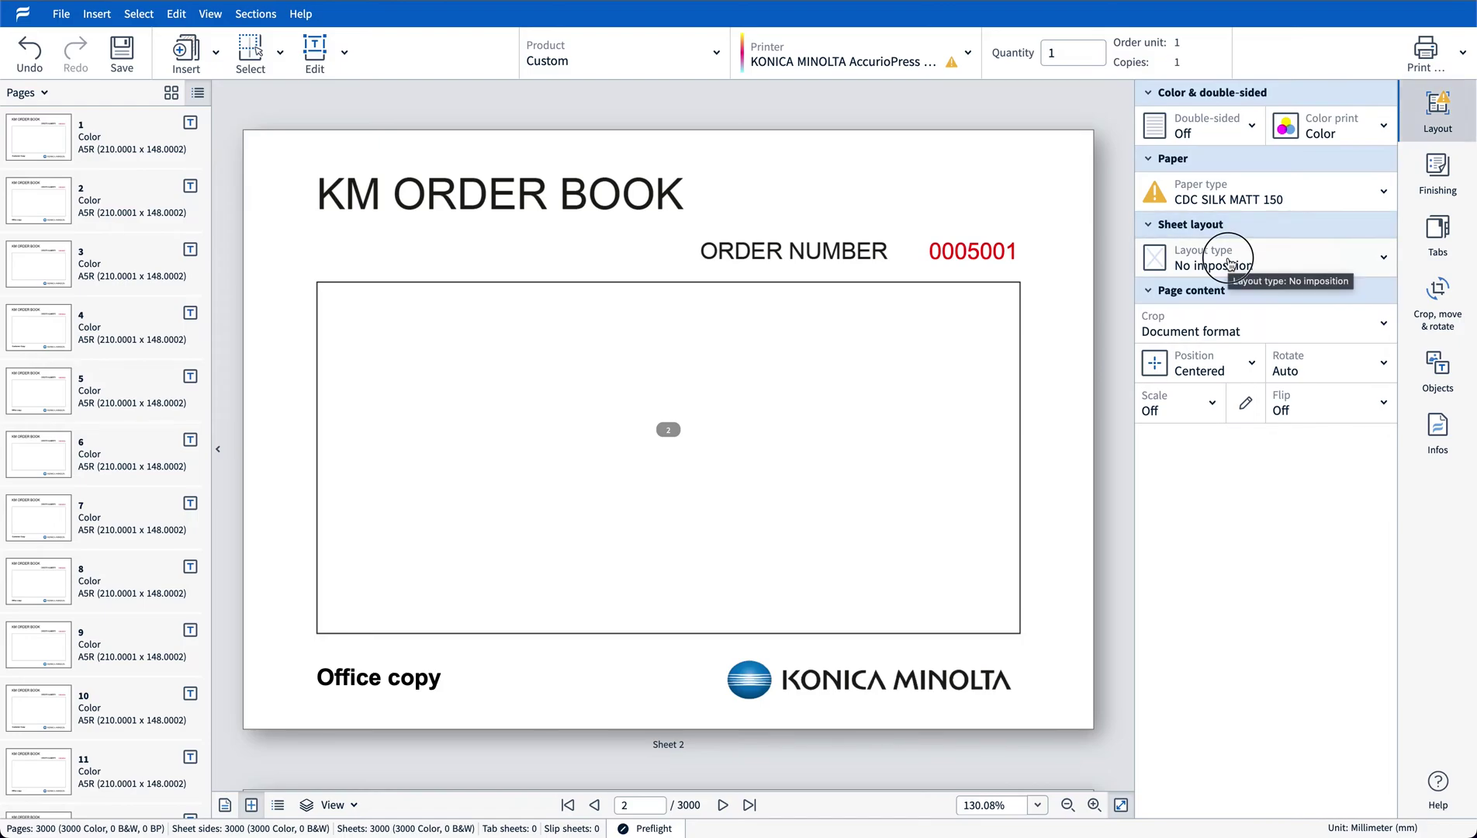
pyautogui.click(1232, 265)
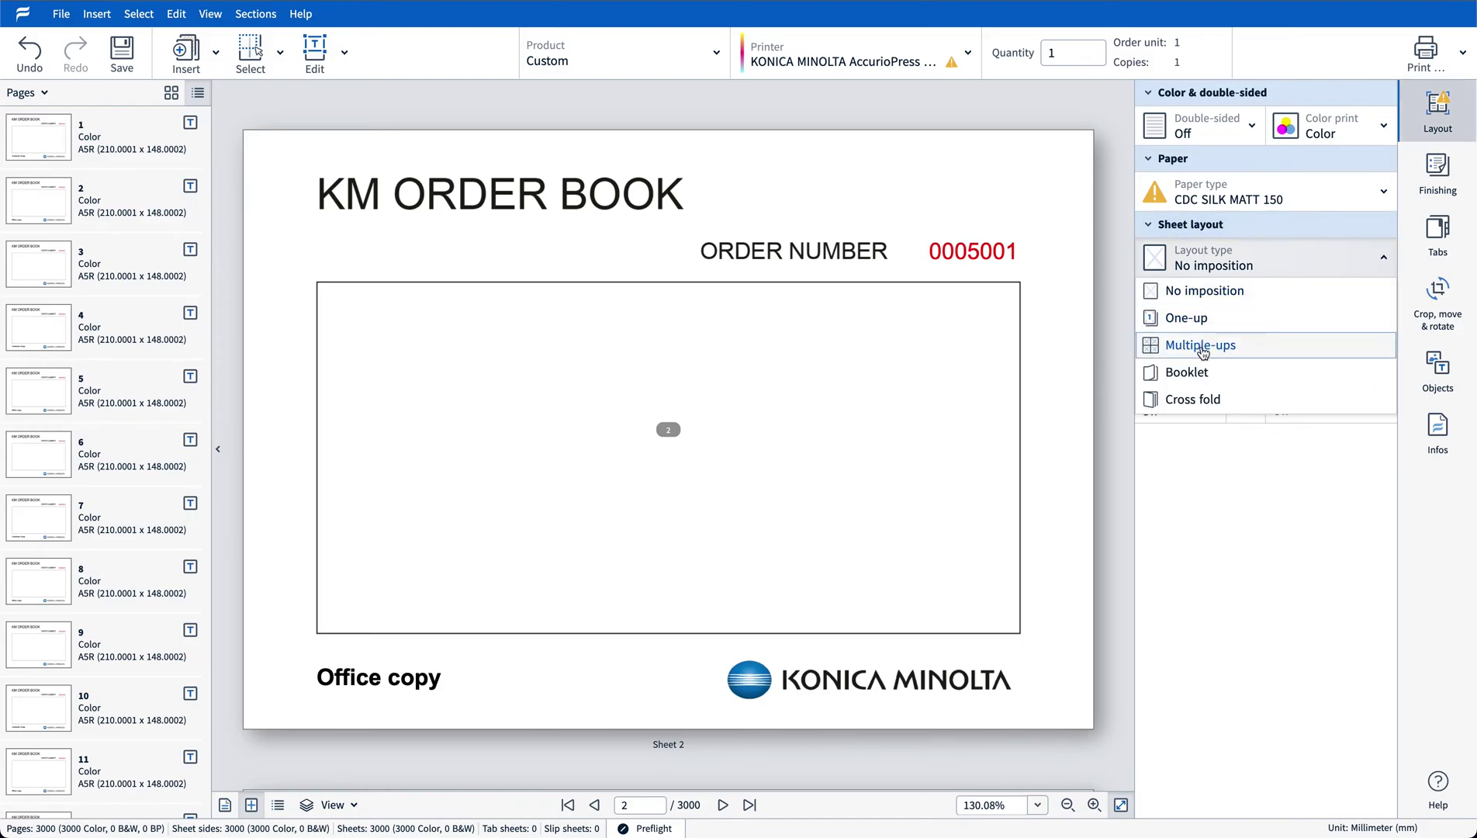
pyautogui.click(1200, 346)
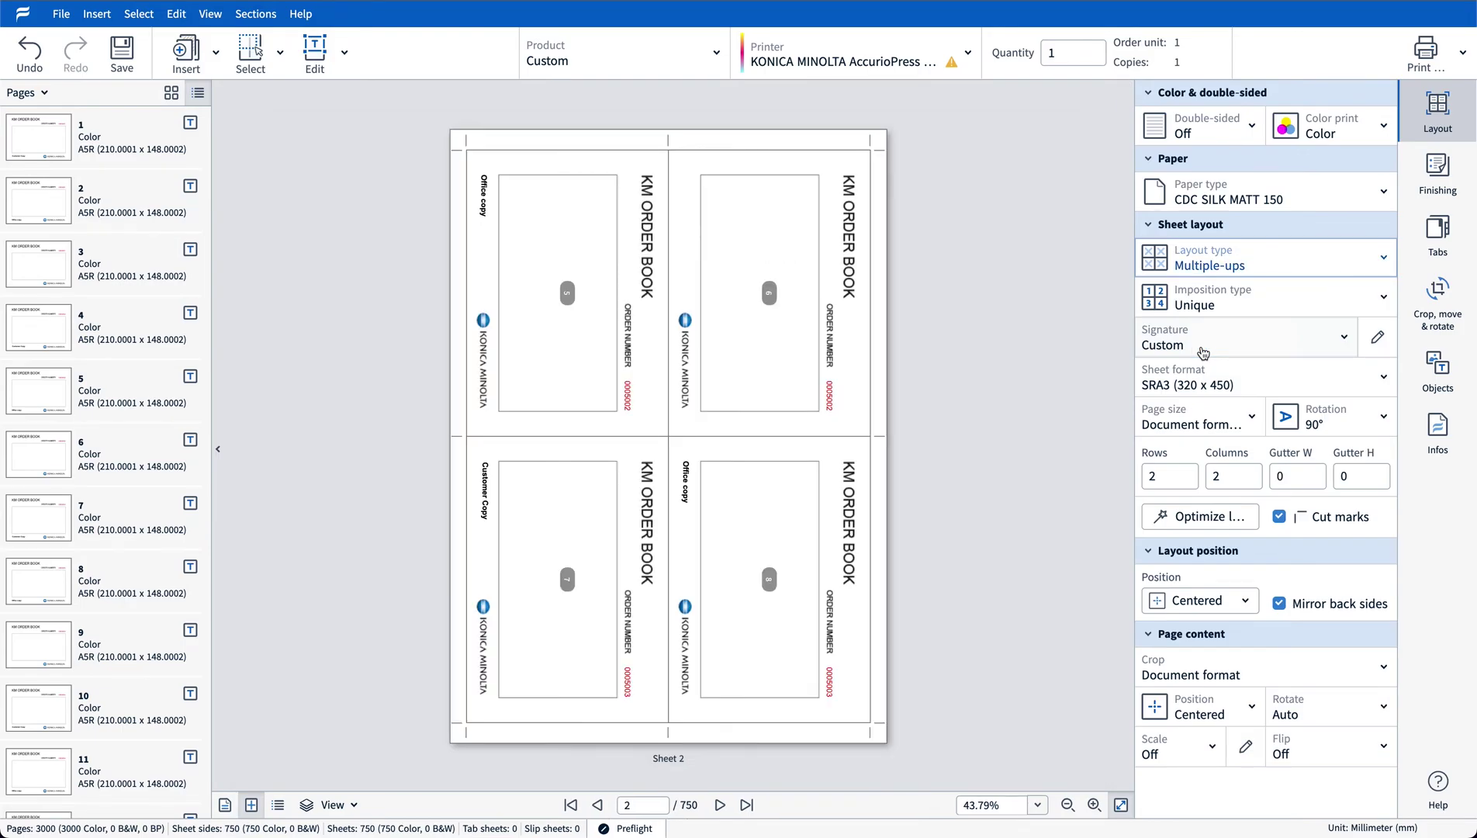
pyautogui.click(1226, 382)
pyautogui.scroll(-1, 1170, 646)
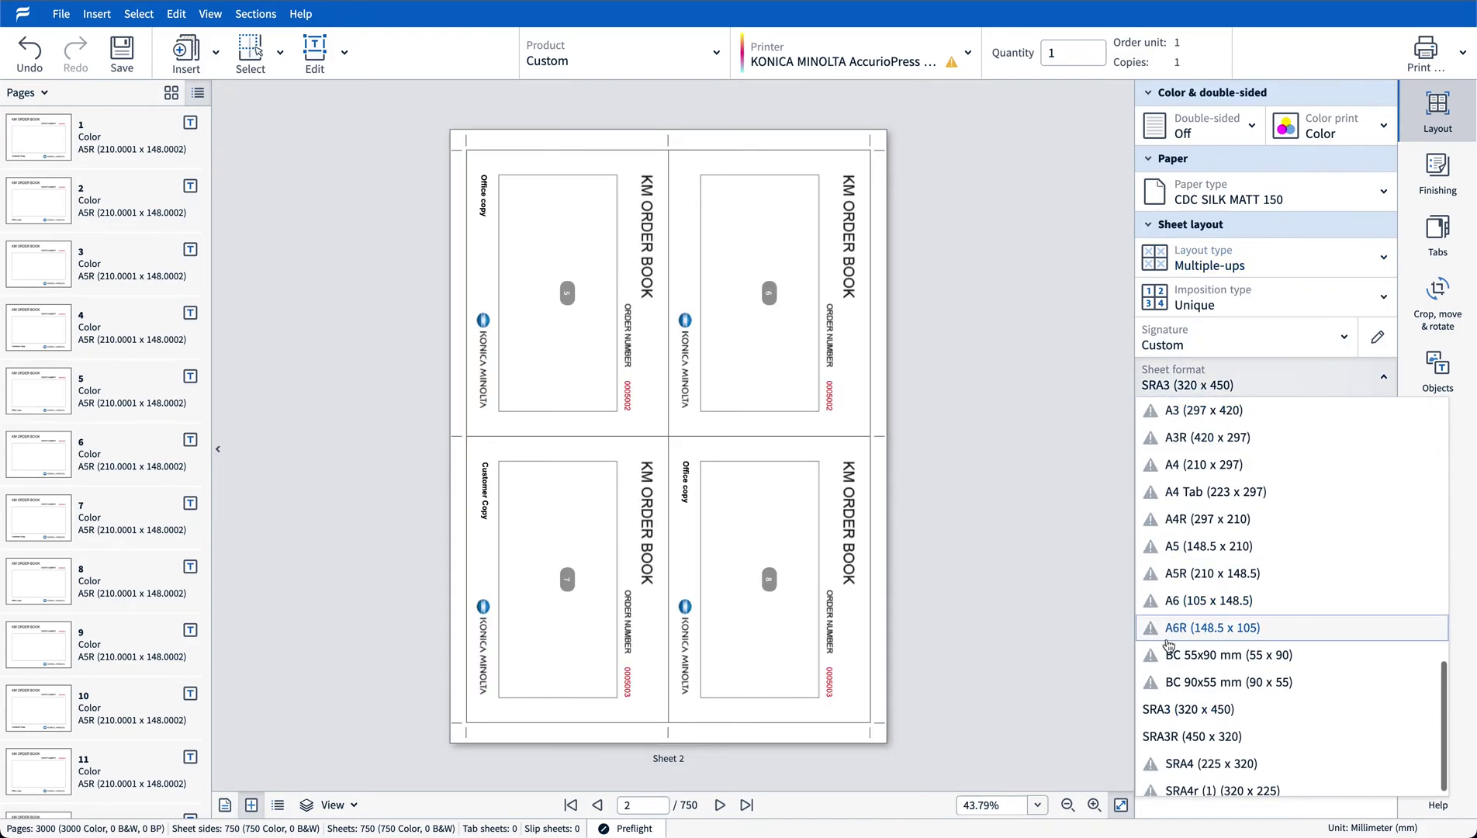
pyautogui.click(1173, 735)
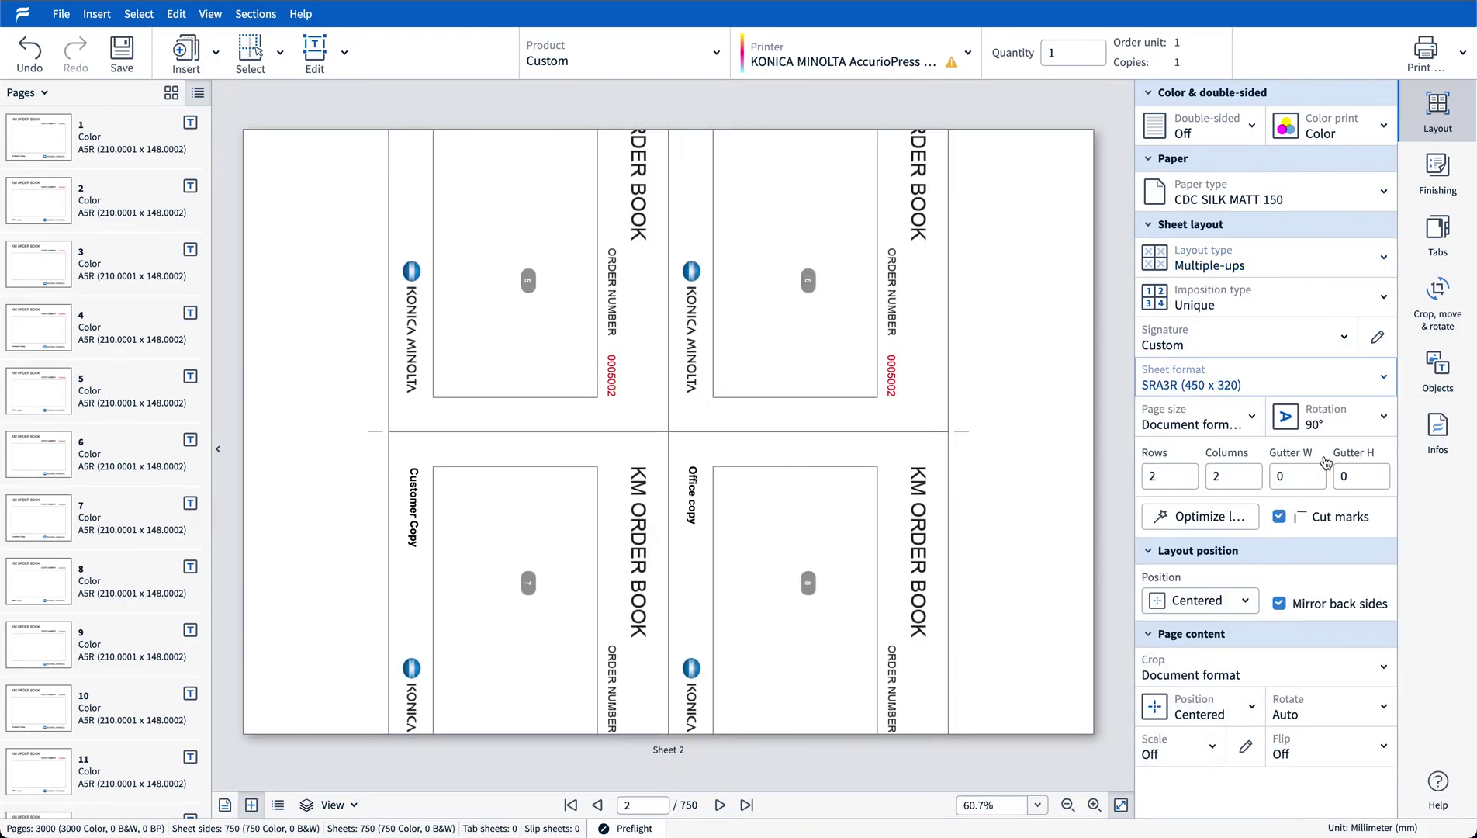
pyautogui.click(1331, 424)
pyautogui.click(1333, 456)
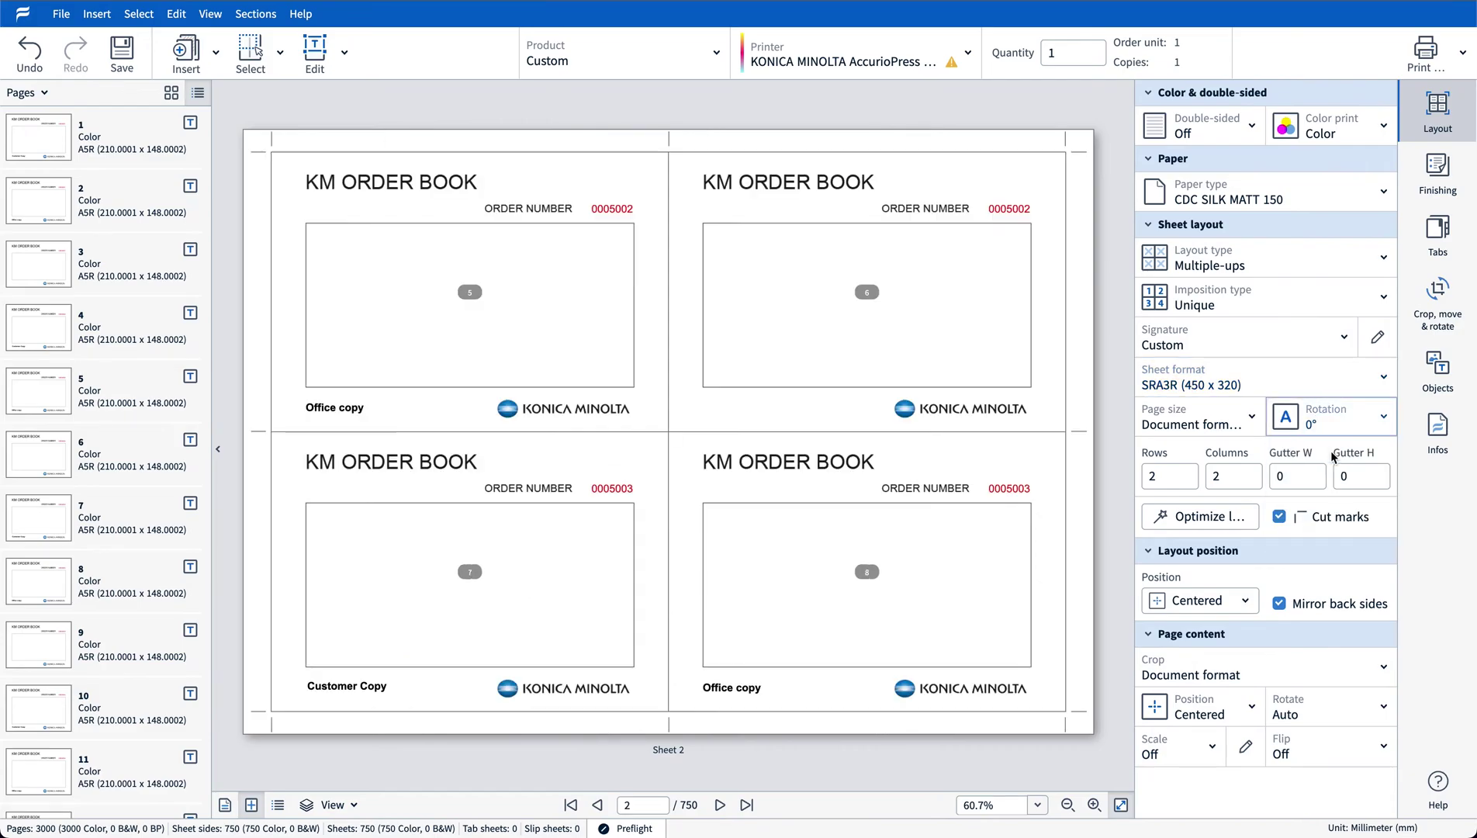
# Set both gutters to 5 mm and choose Cut and stack imposition.
pyautogui.click(1288, 477)
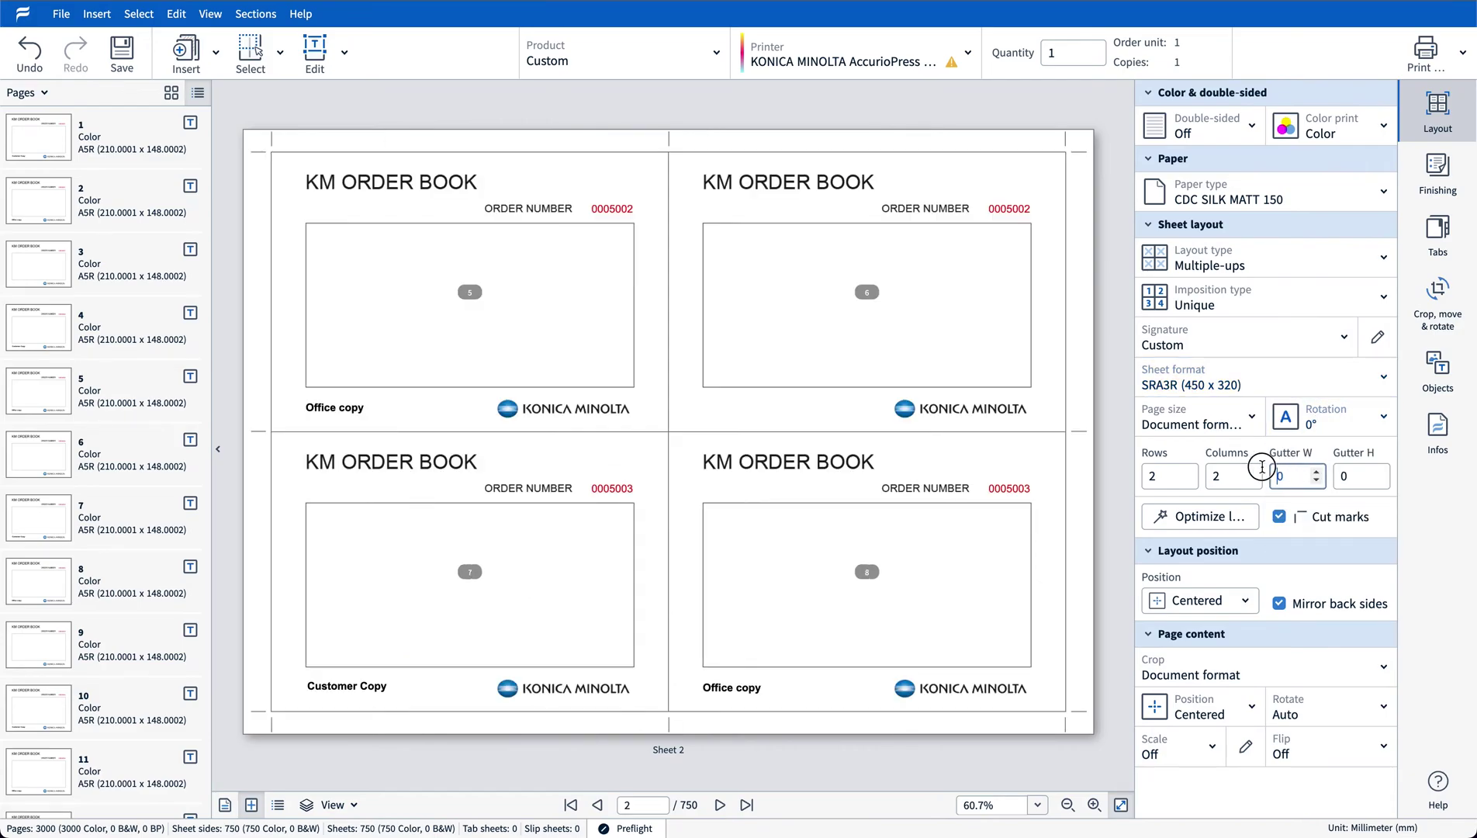
pyautogui.doubleClick(1289, 477)
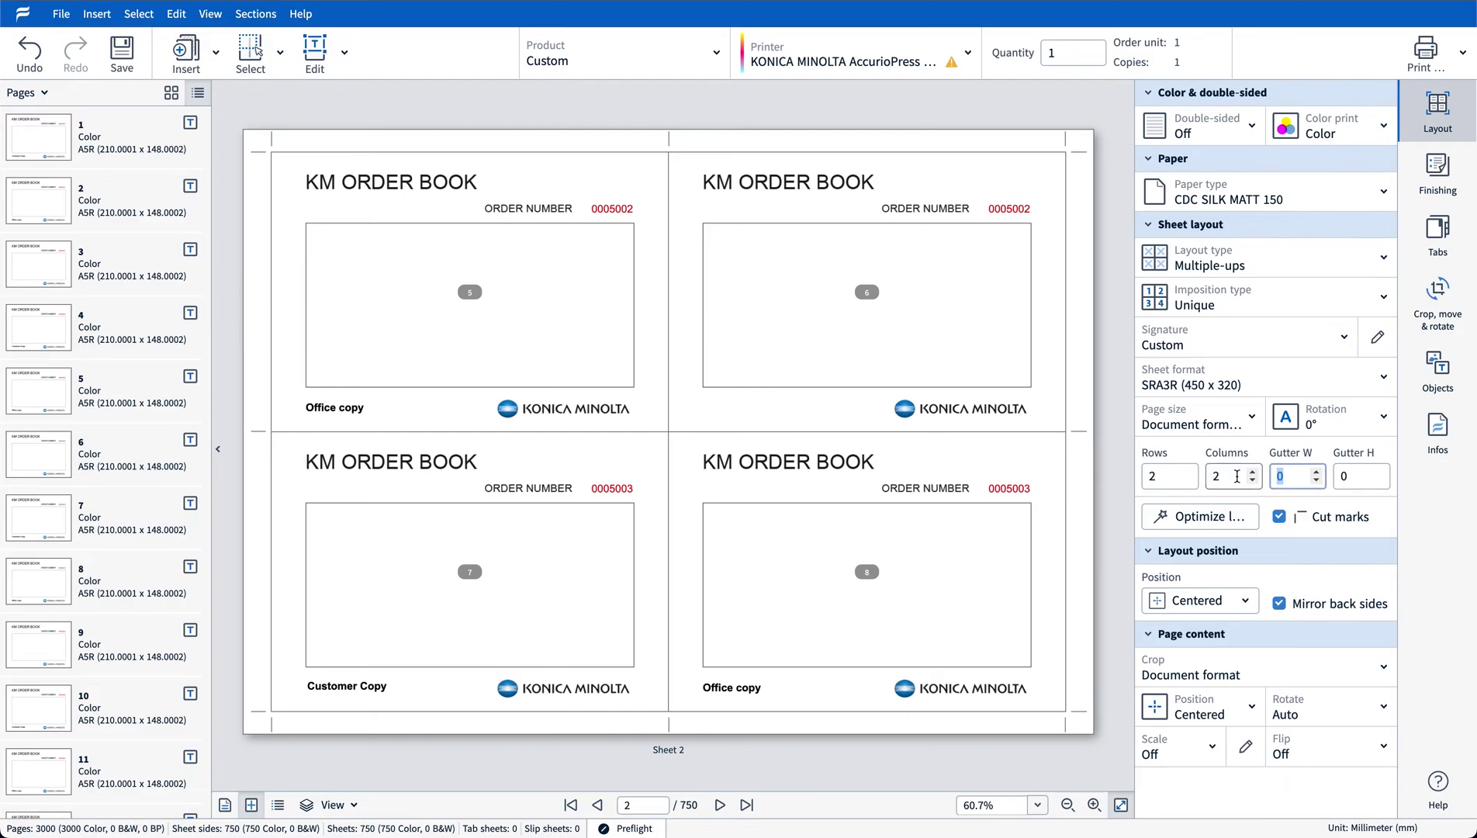
pyautogui.write('5')
pyautogui.press('Tab')
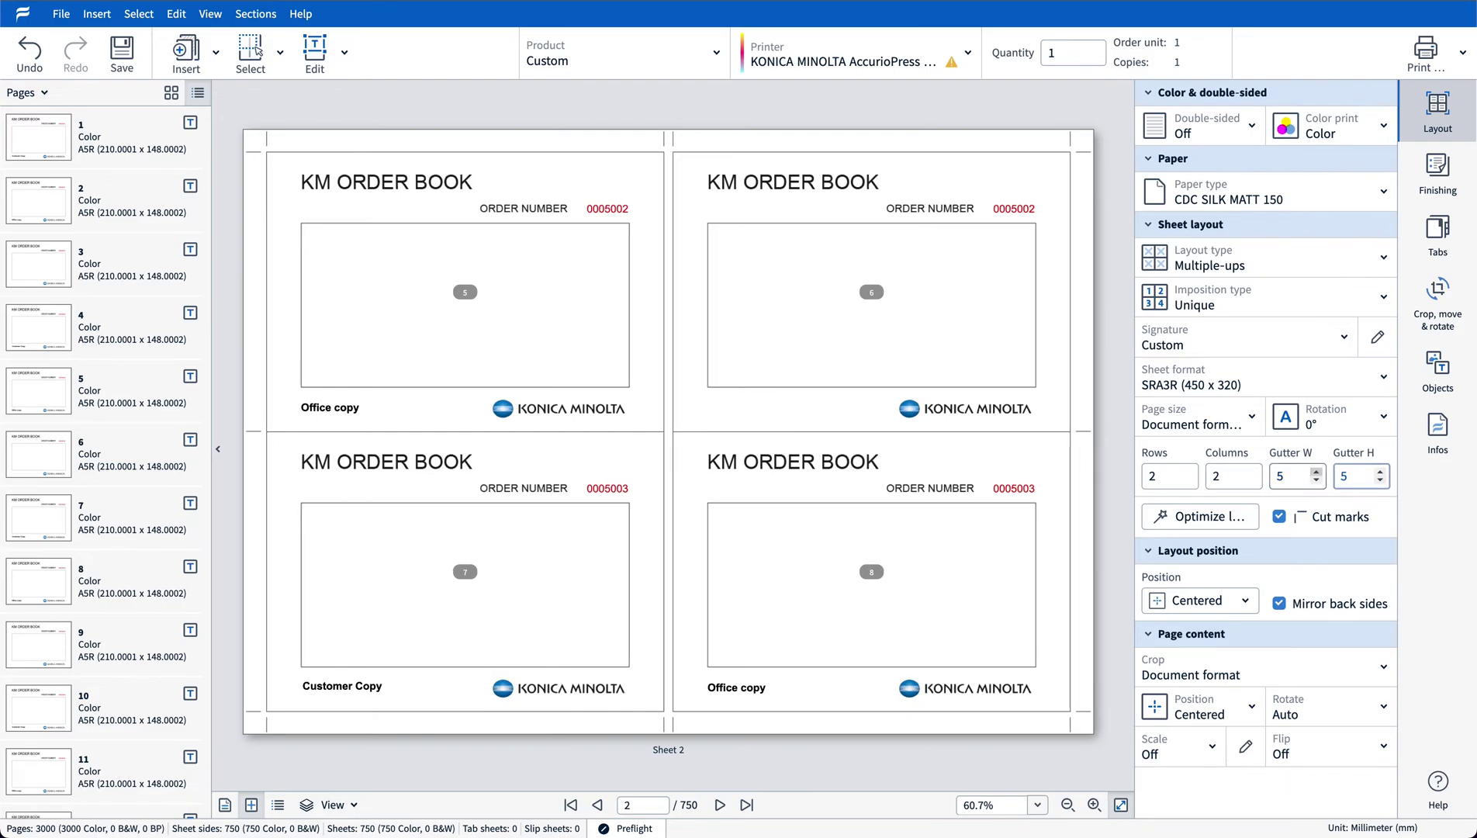
pyautogui.write('5')
pyautogui.press('Return')
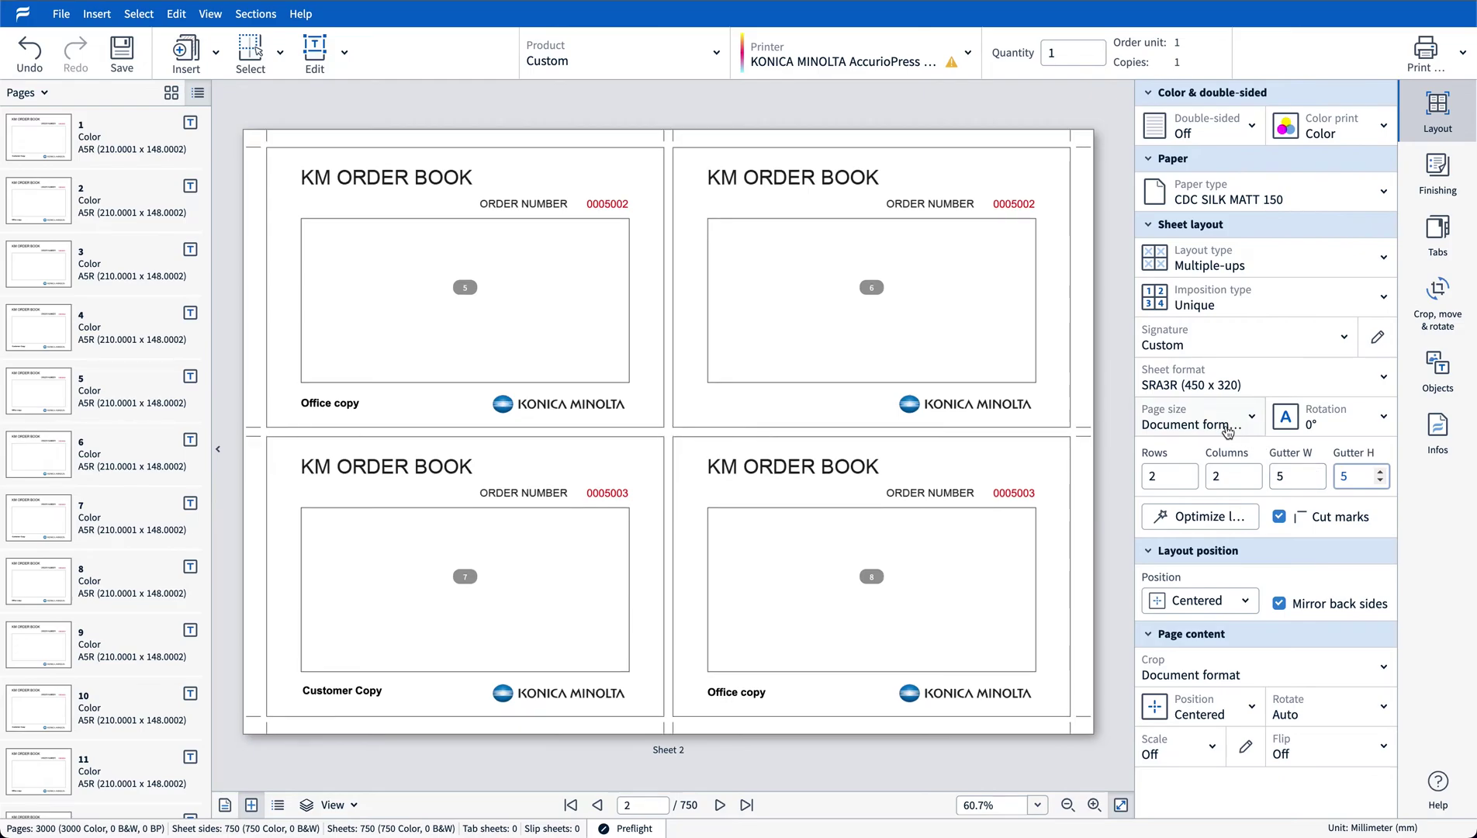
pyautogui.click(1234, 301)
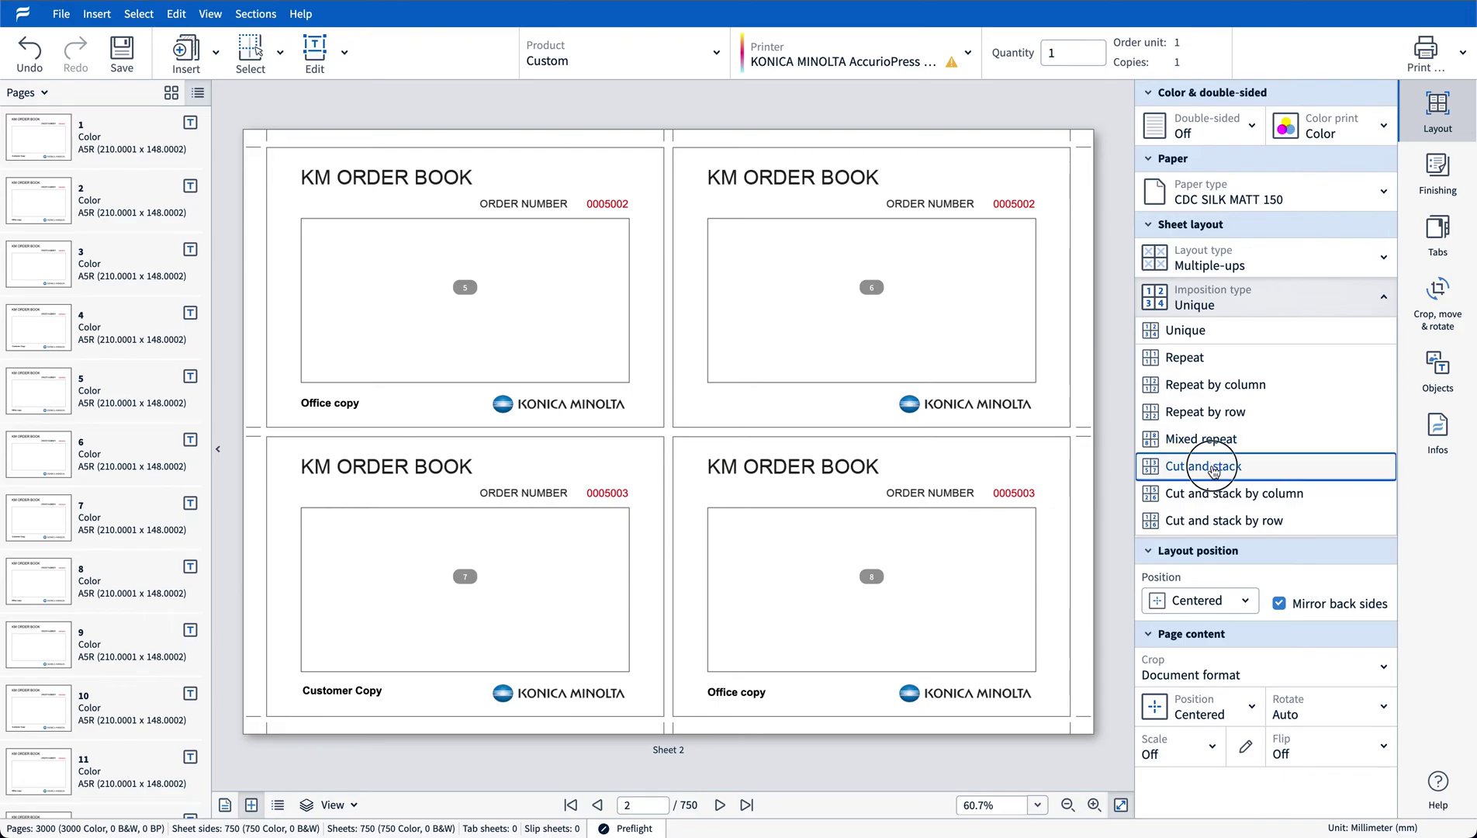
pyautogui.click(1214, 469)
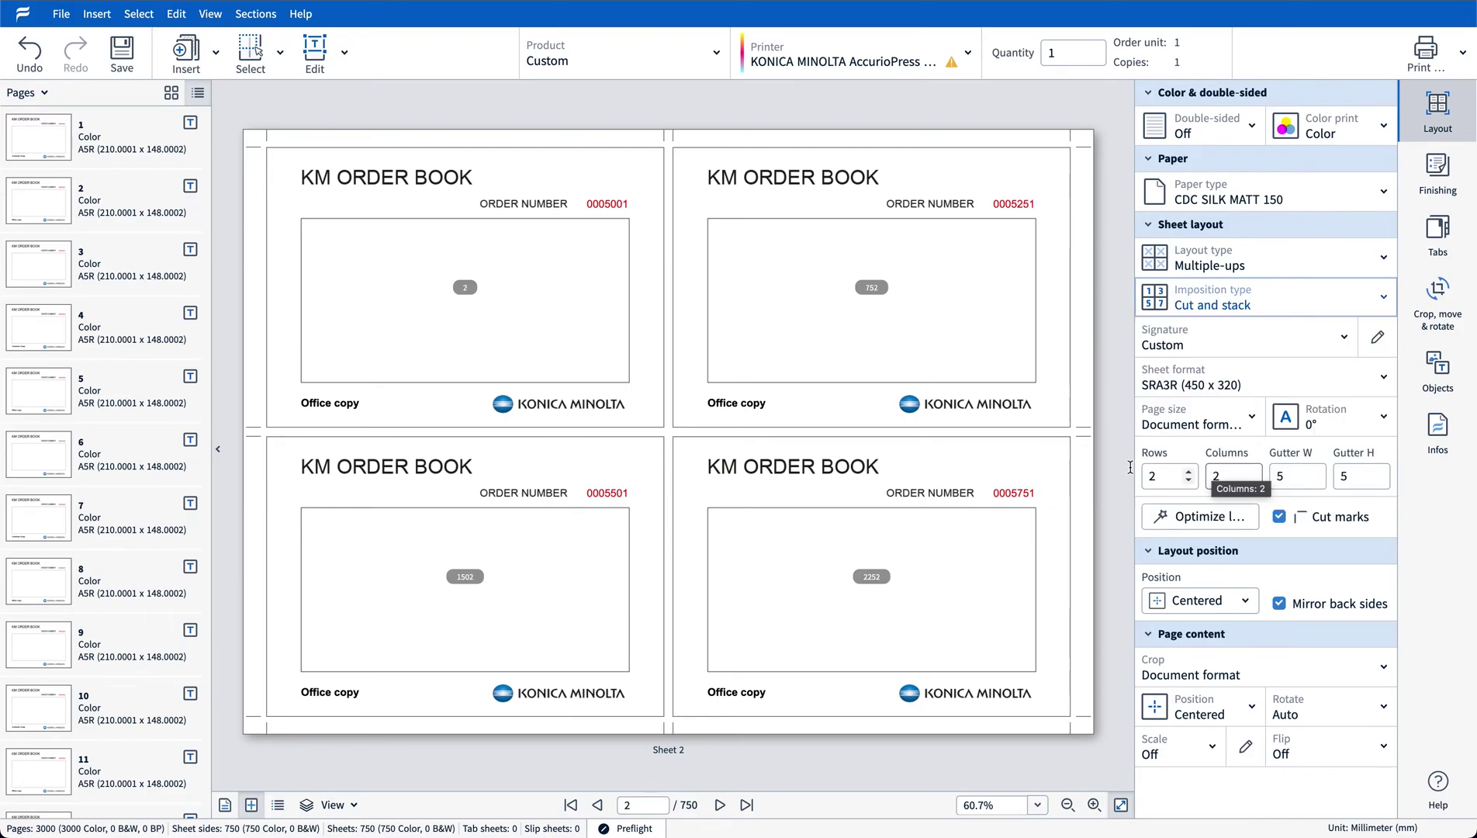
pyautogui.scroll(-10, 731, 381)
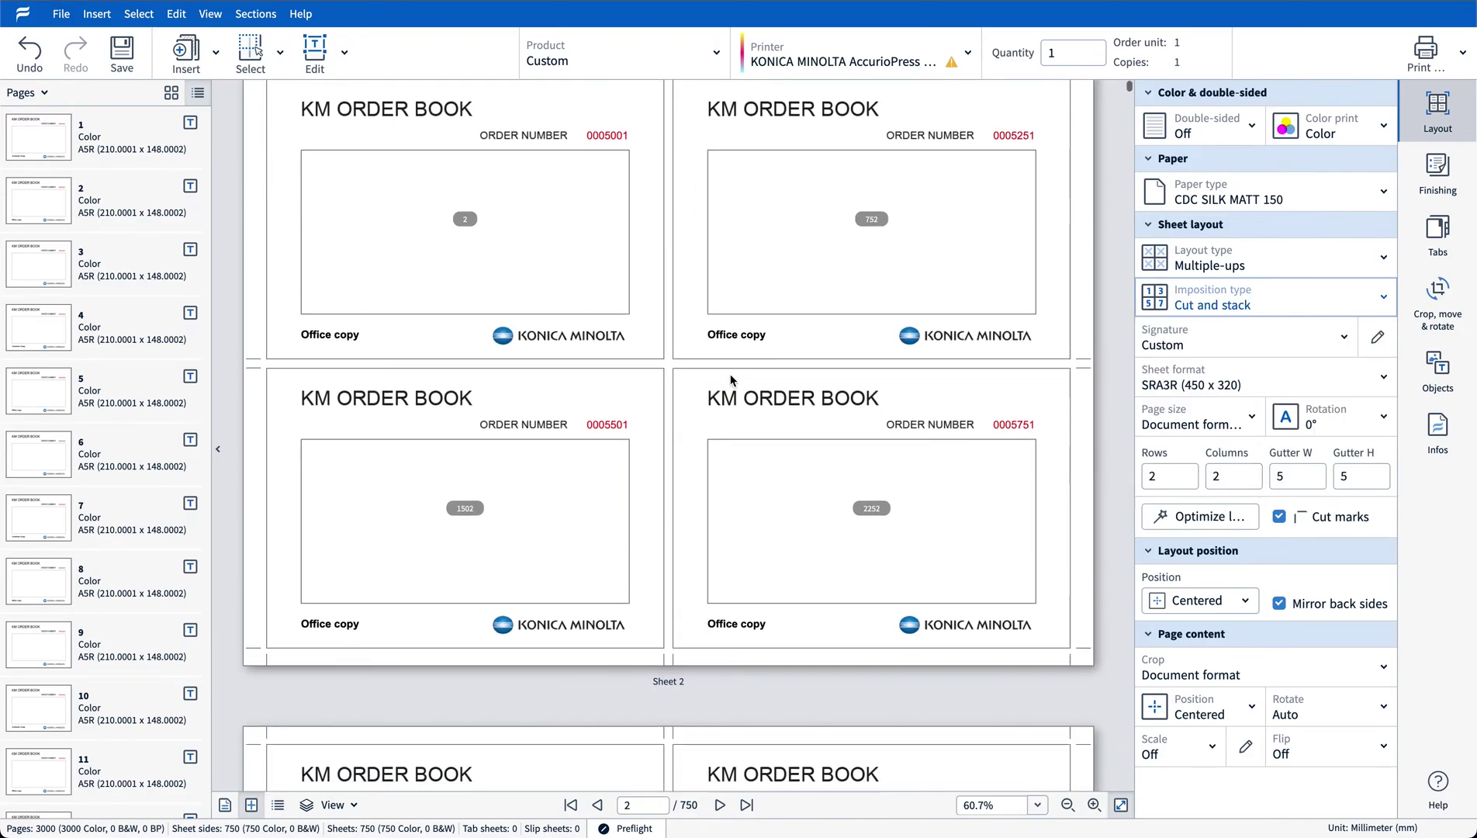
pyautogui.scroll(15, 731, 381)
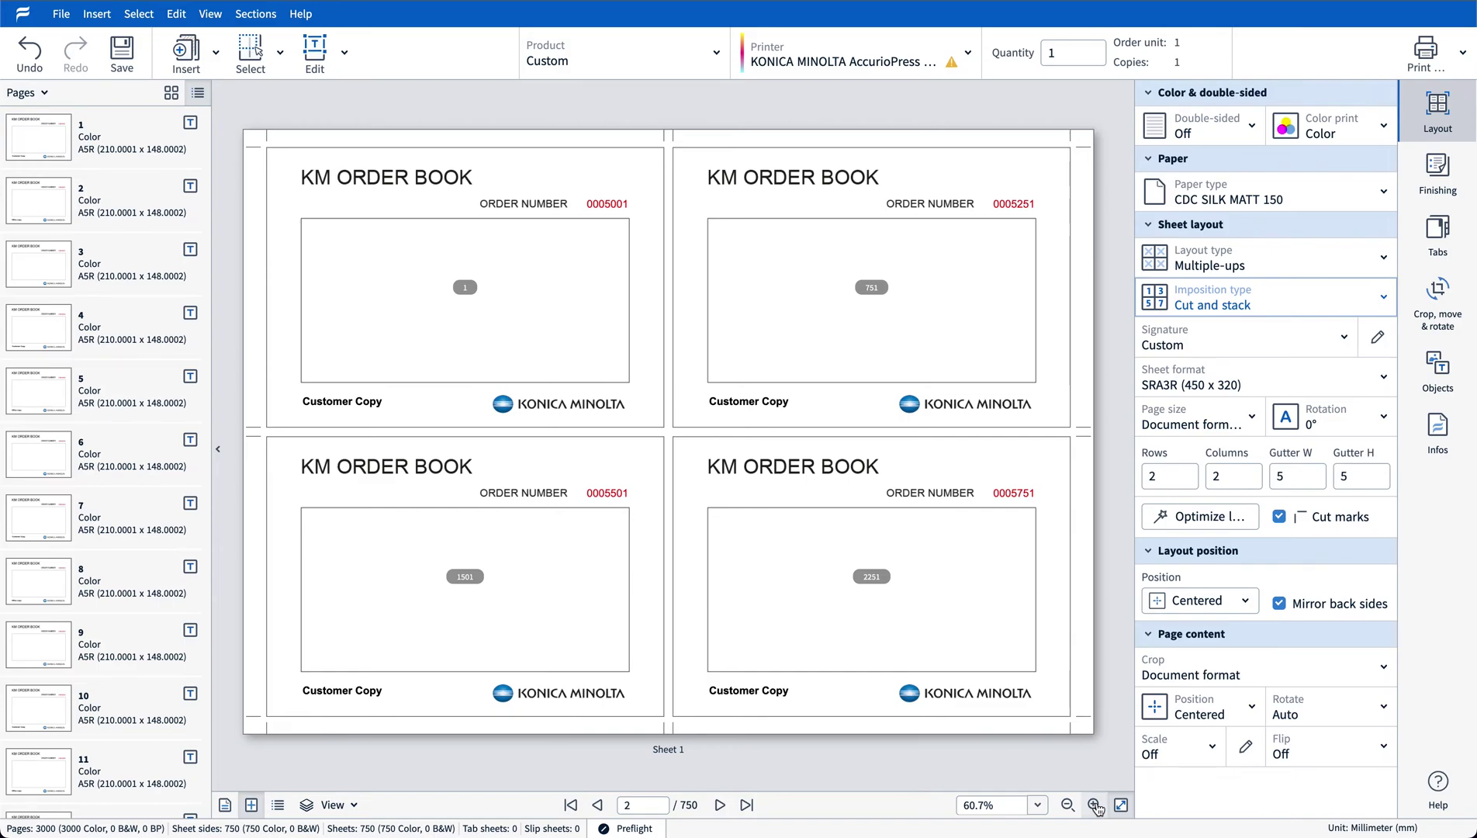
# Zoom out to show Sheets 1–9 and set Sheet 1 to NCR CB (tray 1).
pyautogui.click(1095, 807)
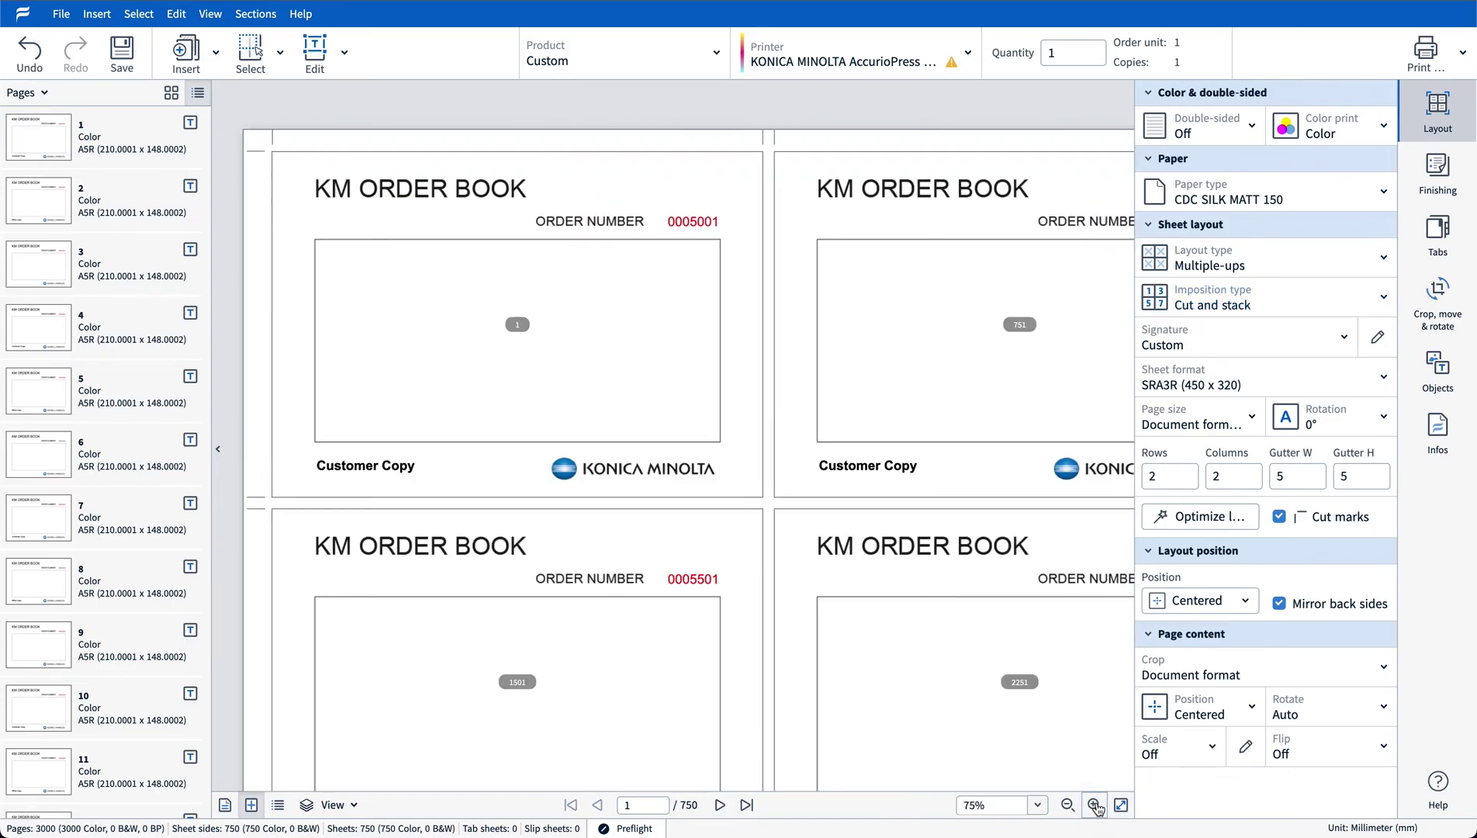
pyautogui.click(1068, 805)
pyautogui.click(1068, 806)
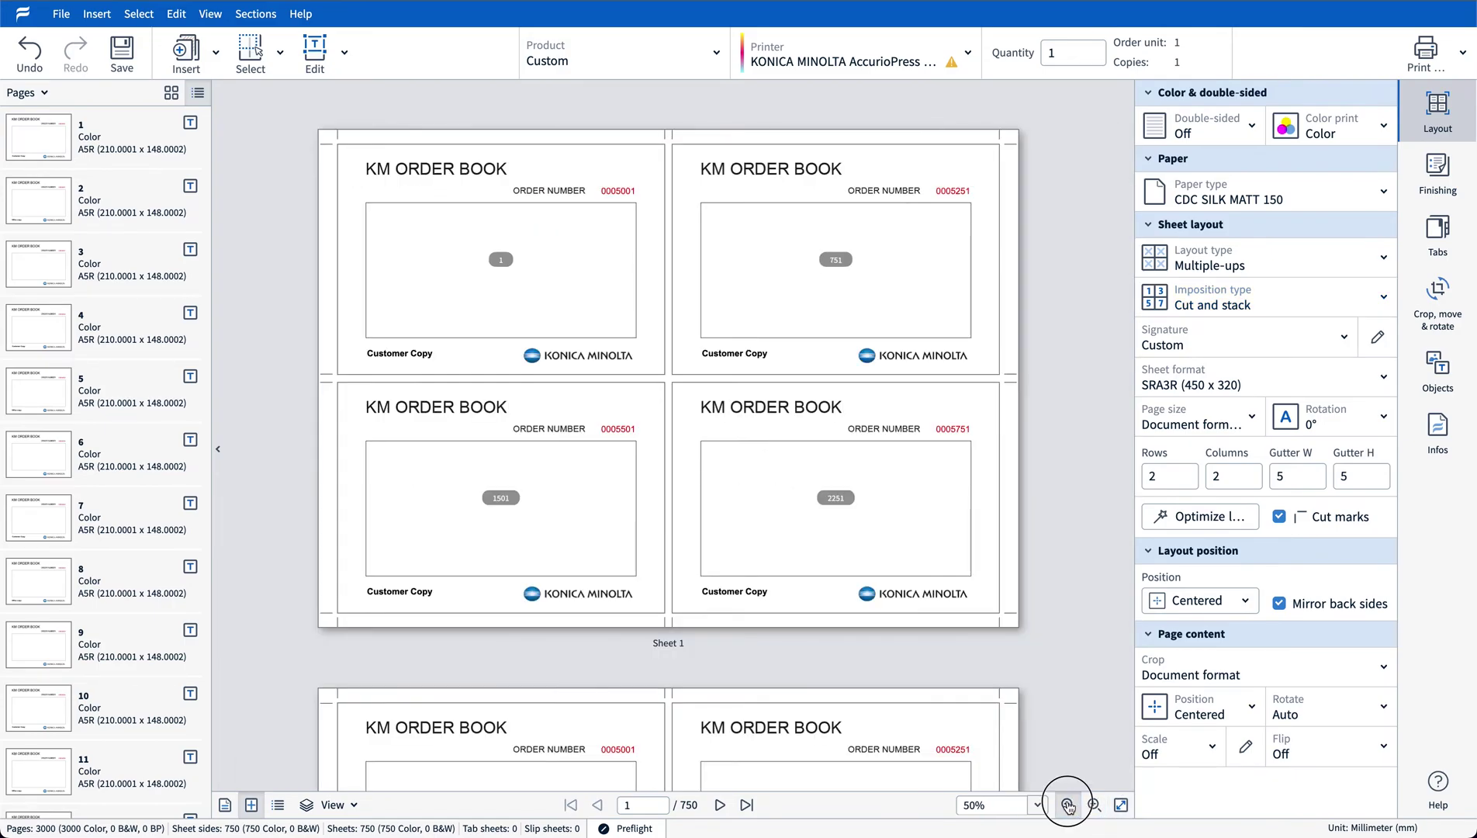
pyautogui.click(1067, 805)
pyautogui.click(1068, 805)
pyautogui.click(1068, 806)
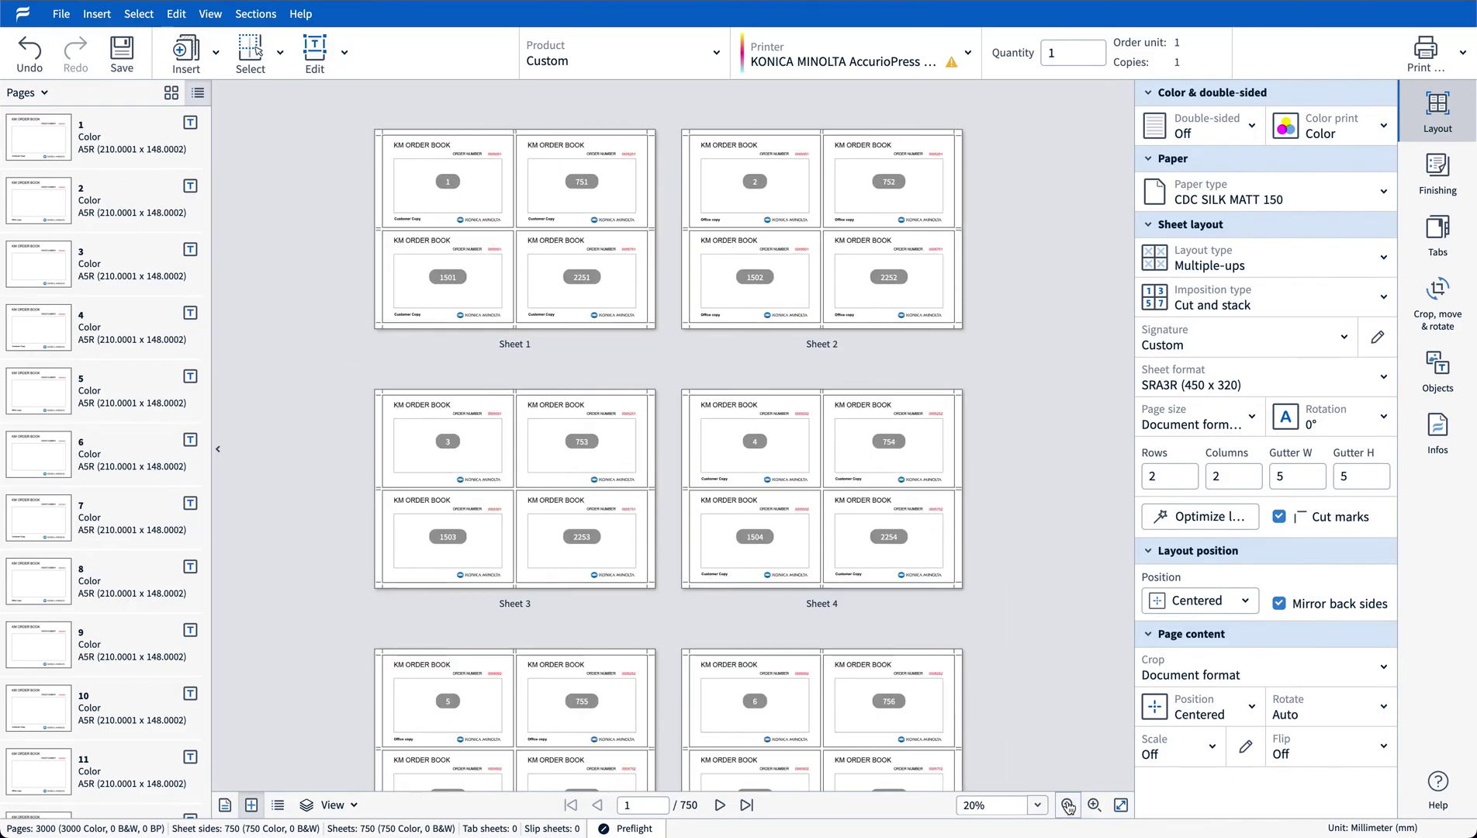
pyautogui.click(1068, 805)
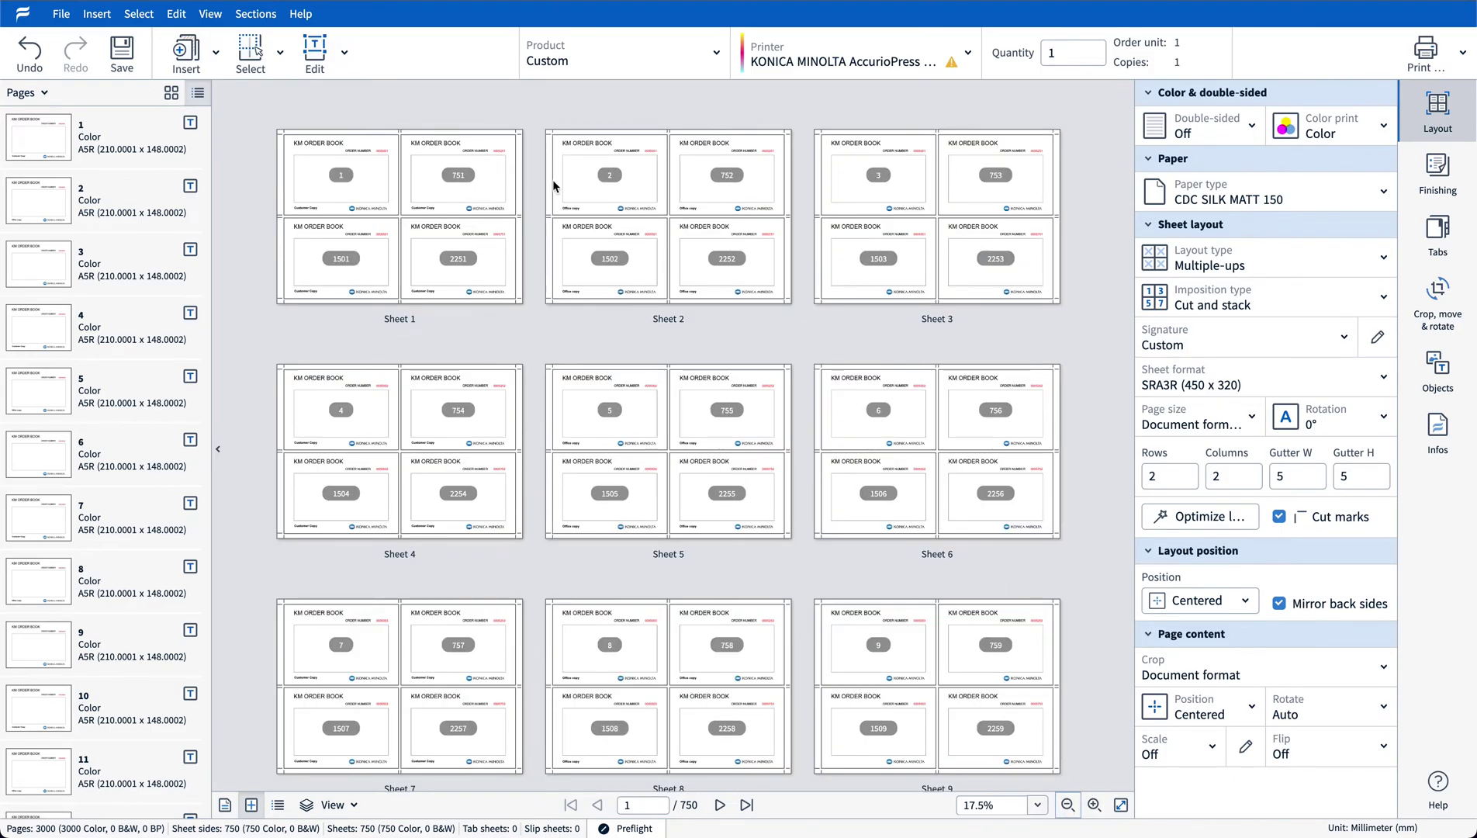
pyautogui.click(469, 139)
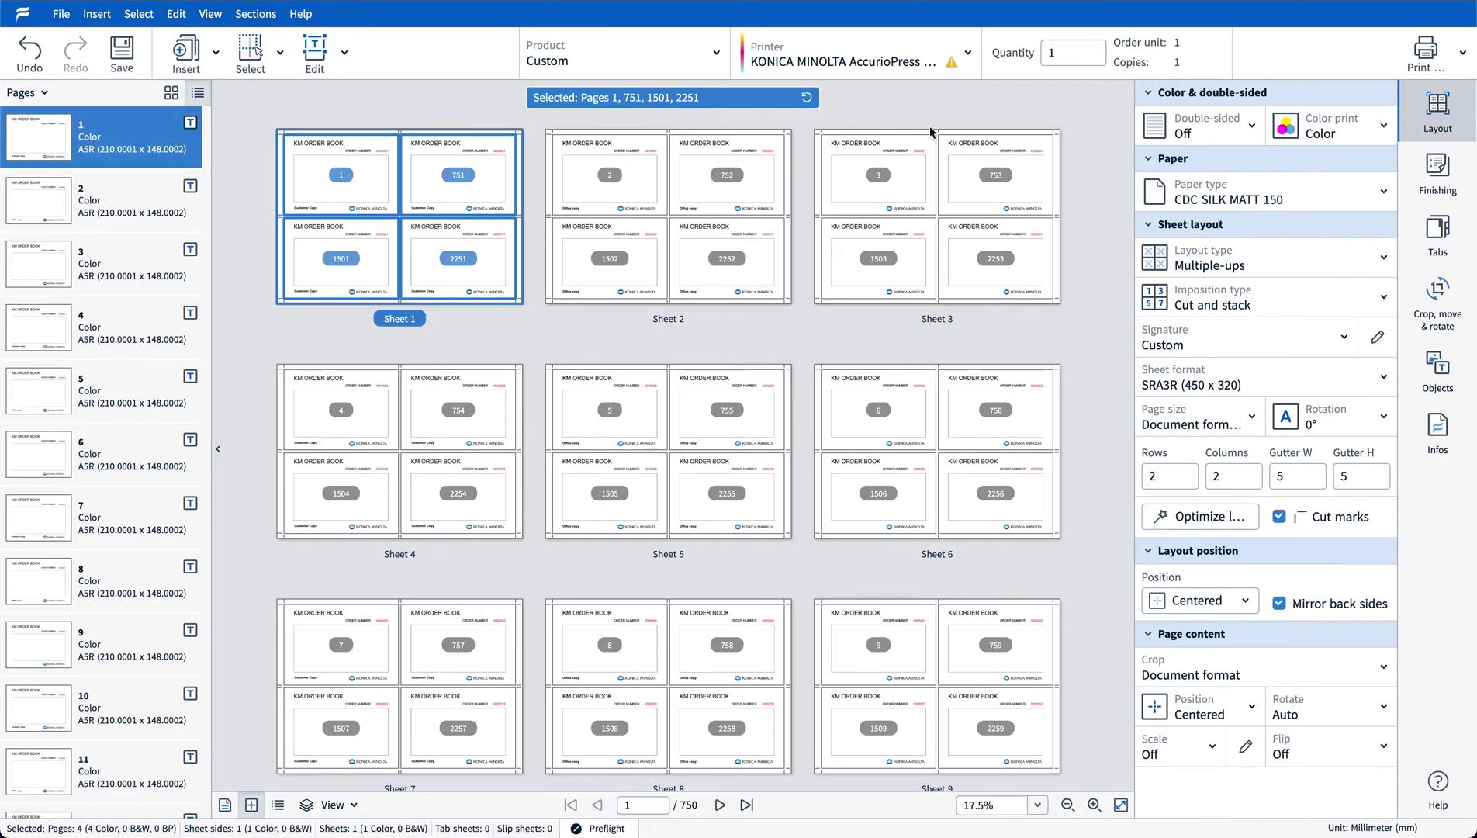
pyautogui.click(1247, 198)
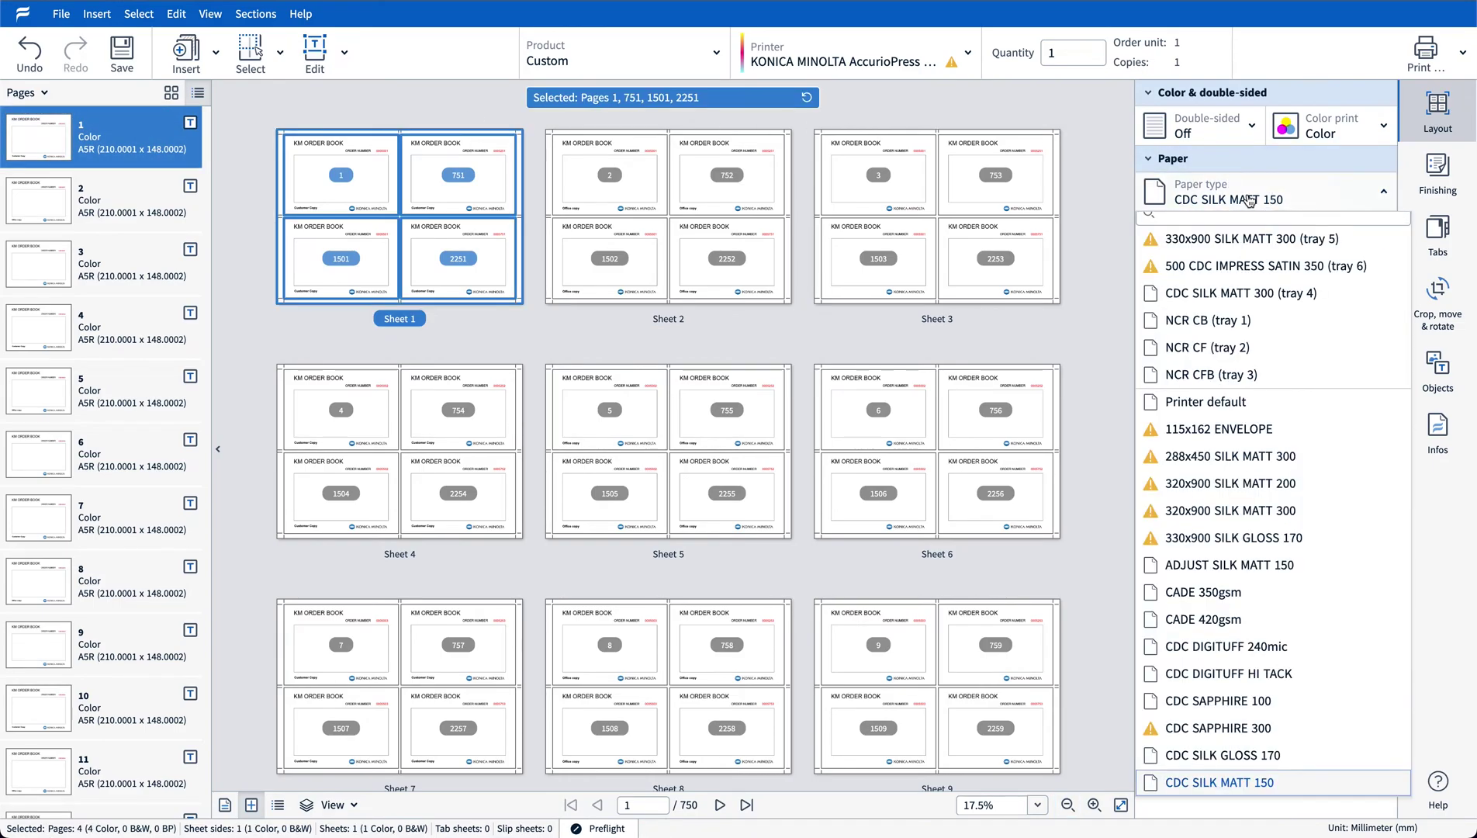
pyautogui.click(1220, 324)
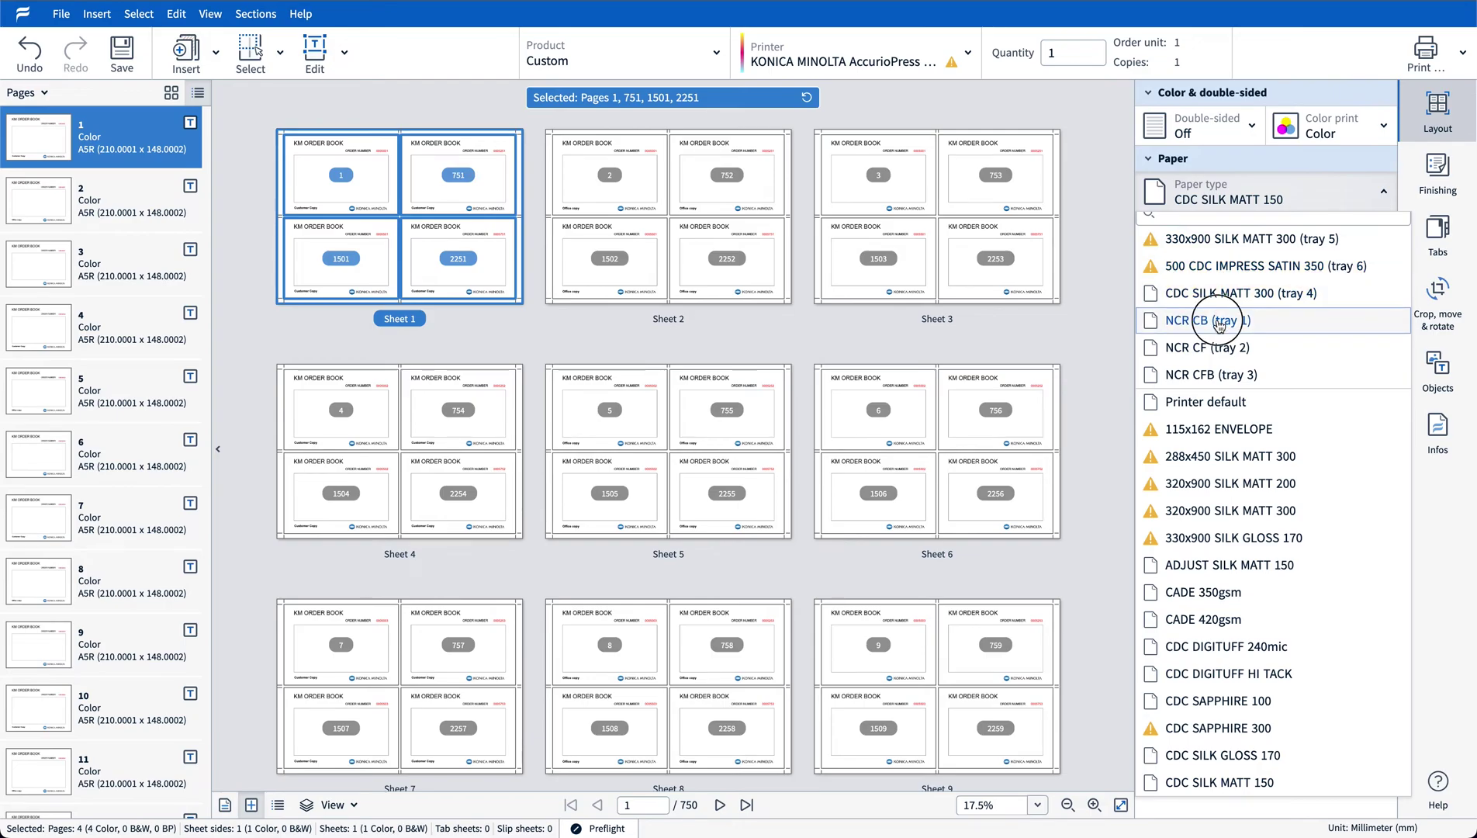
# Set Sheet 2 to NCR CFB (tray 3) and Sheet 3 to NCR CF (tray 2).
pyautogui.click(756, 138)
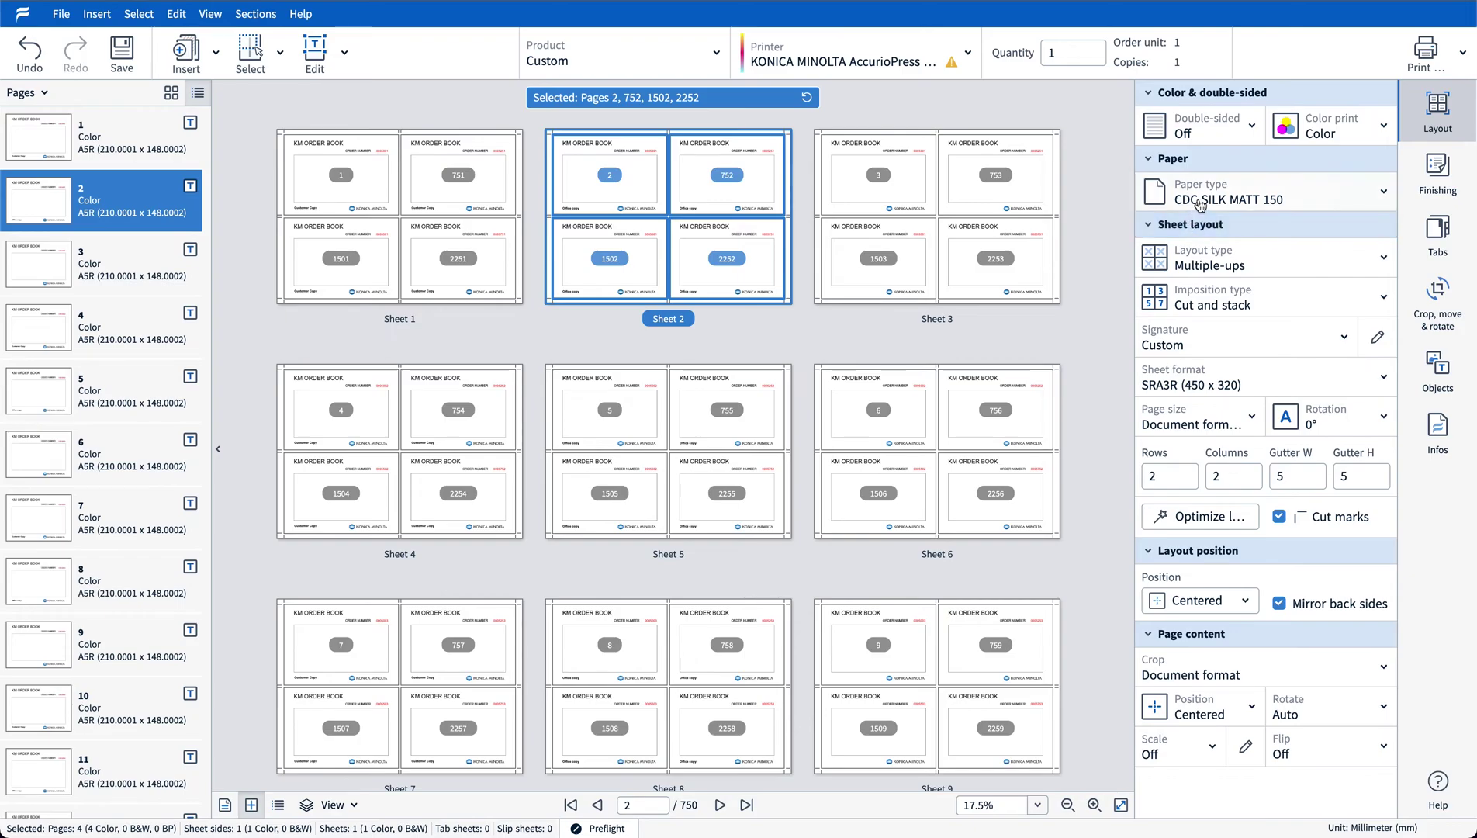
pyautogui.click(1200, 202)
pyautogui.click(1203, 375)
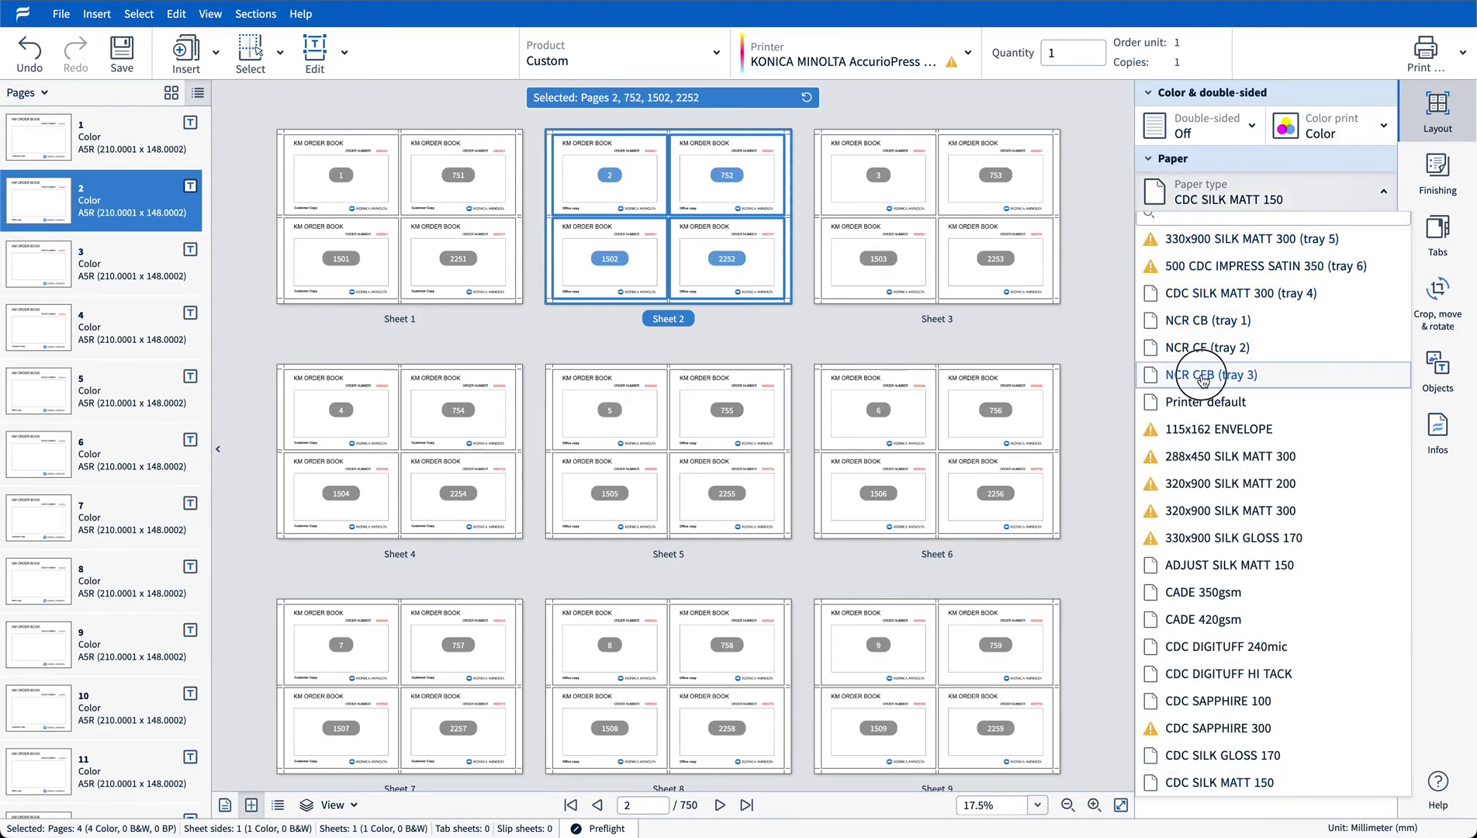
pyautogui.click(1013, 133)
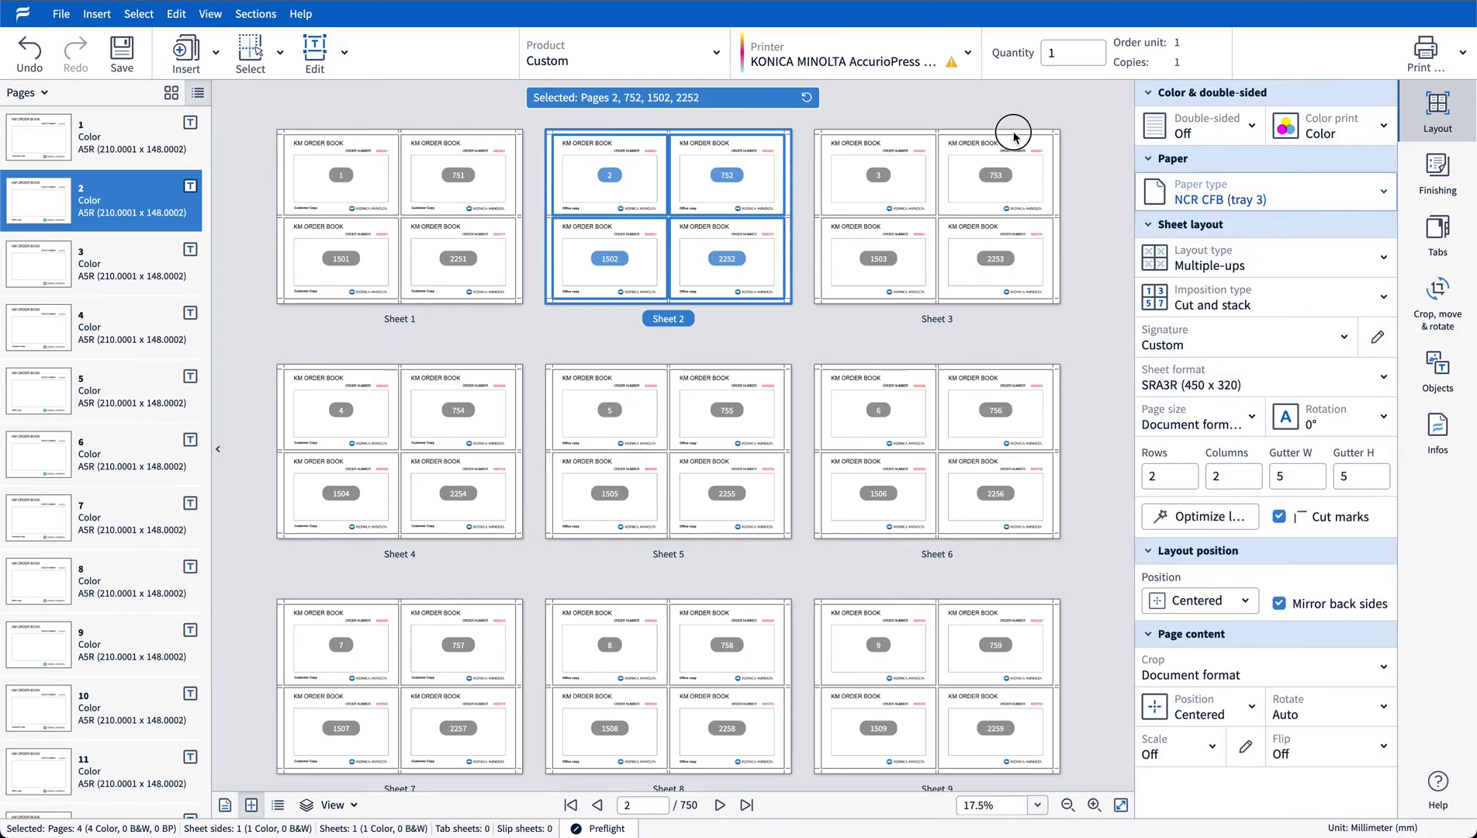
pyautogui.click(1218, 194)
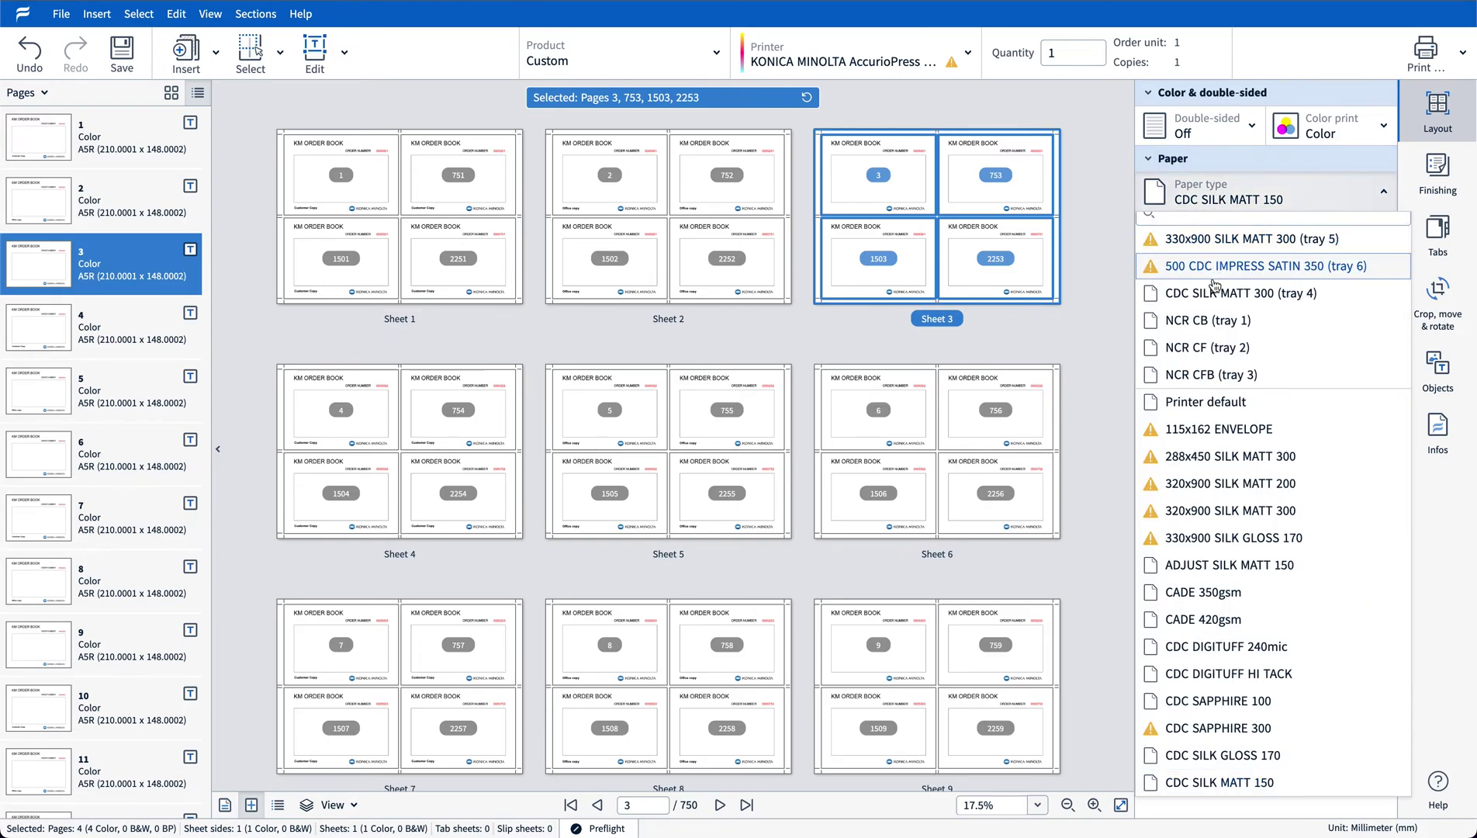
pyautogui.click(1217, 347)
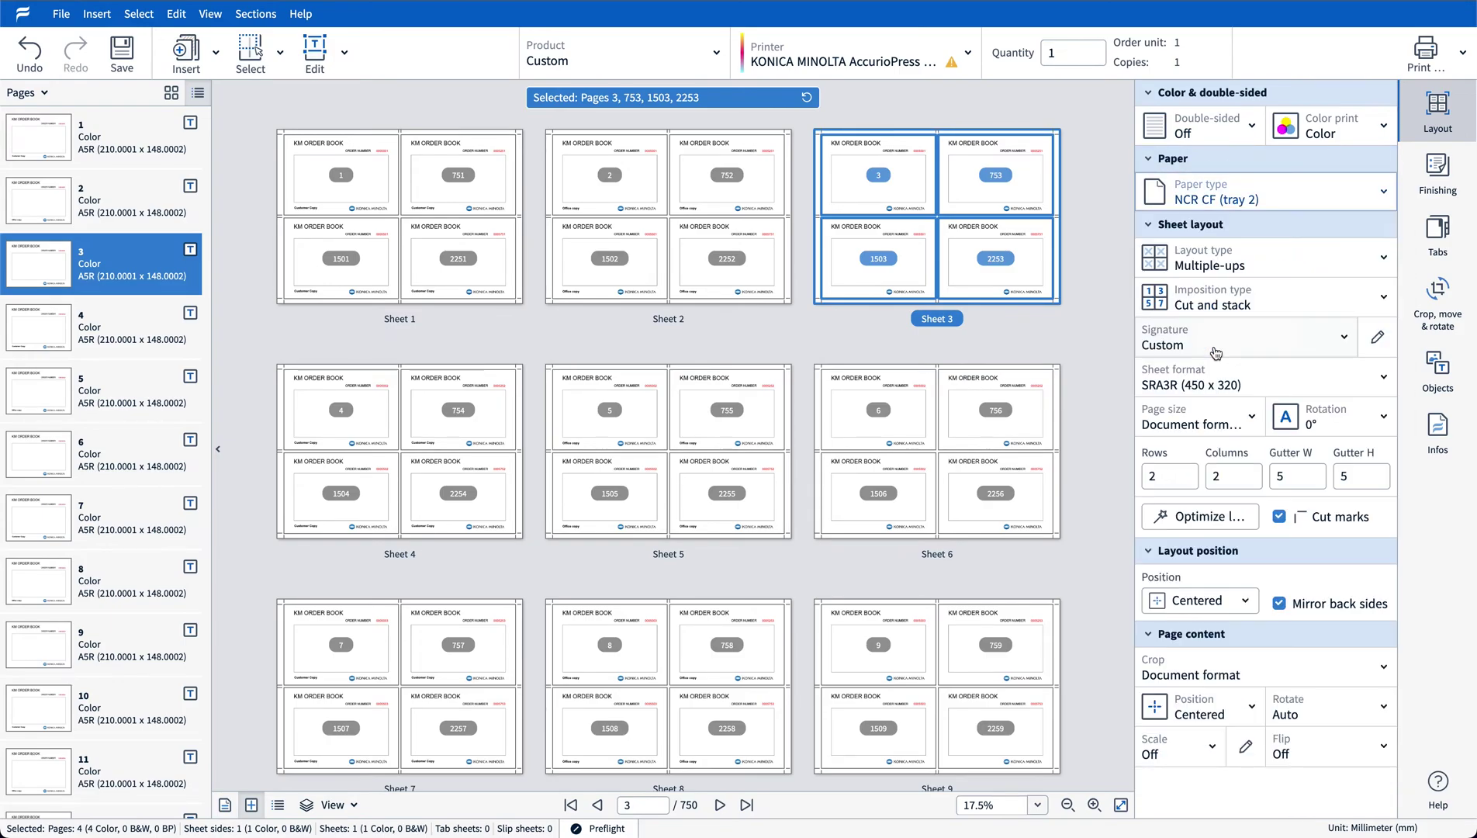
pyautogui.click(1060, 339)
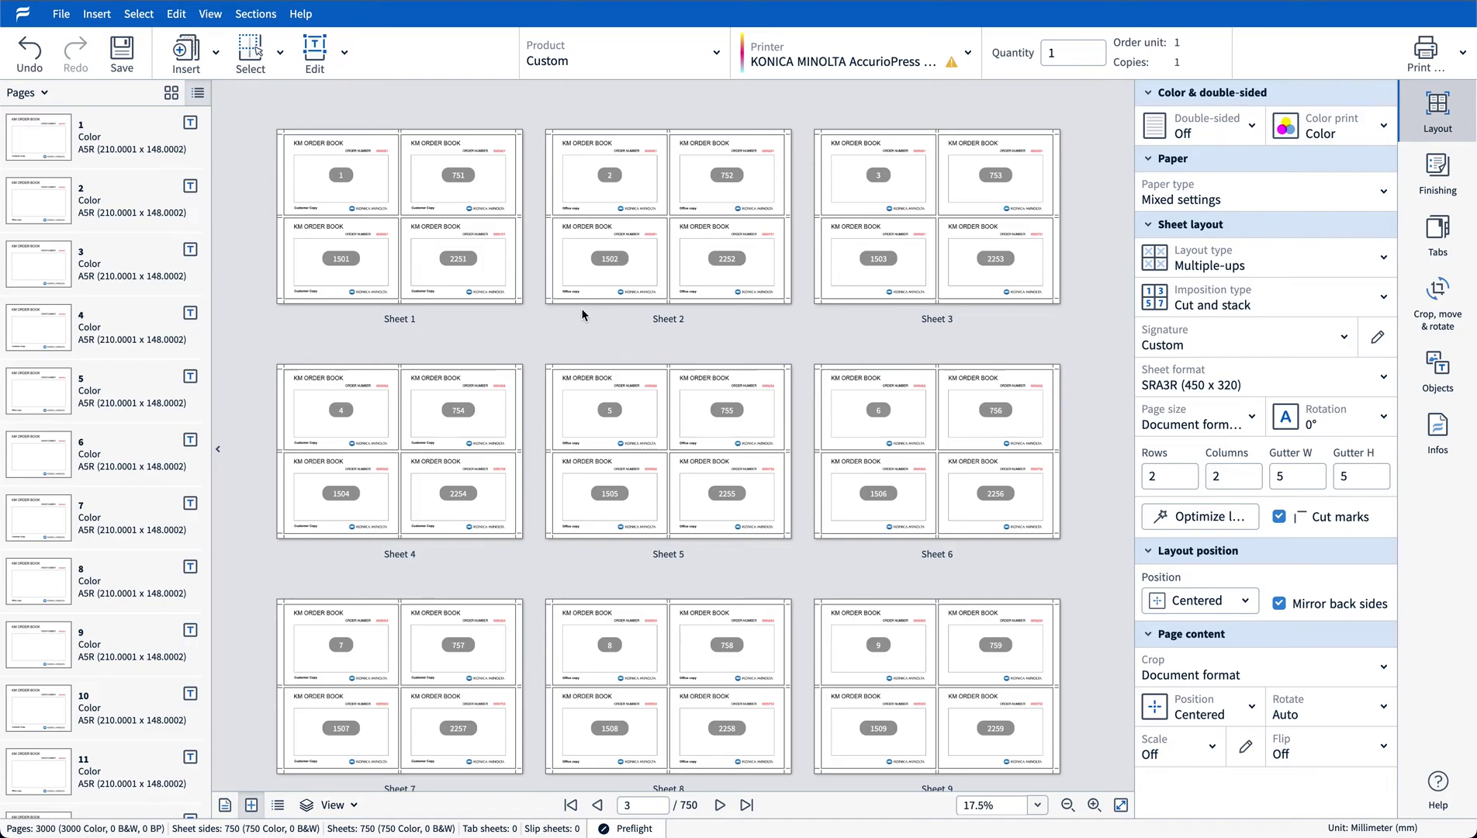
pyautogui.click(492, 373)
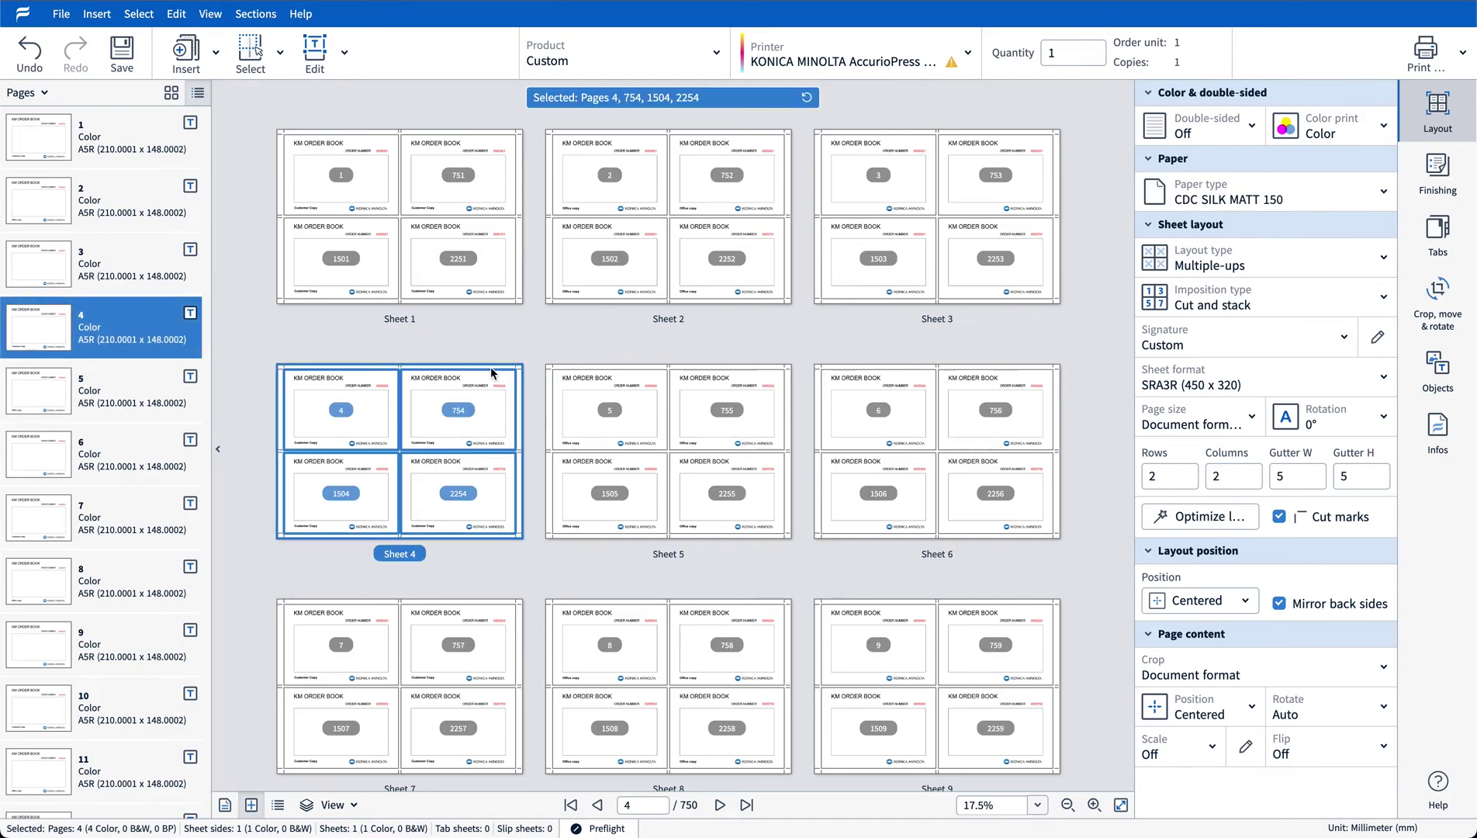
pyautogui.click(656, 372)
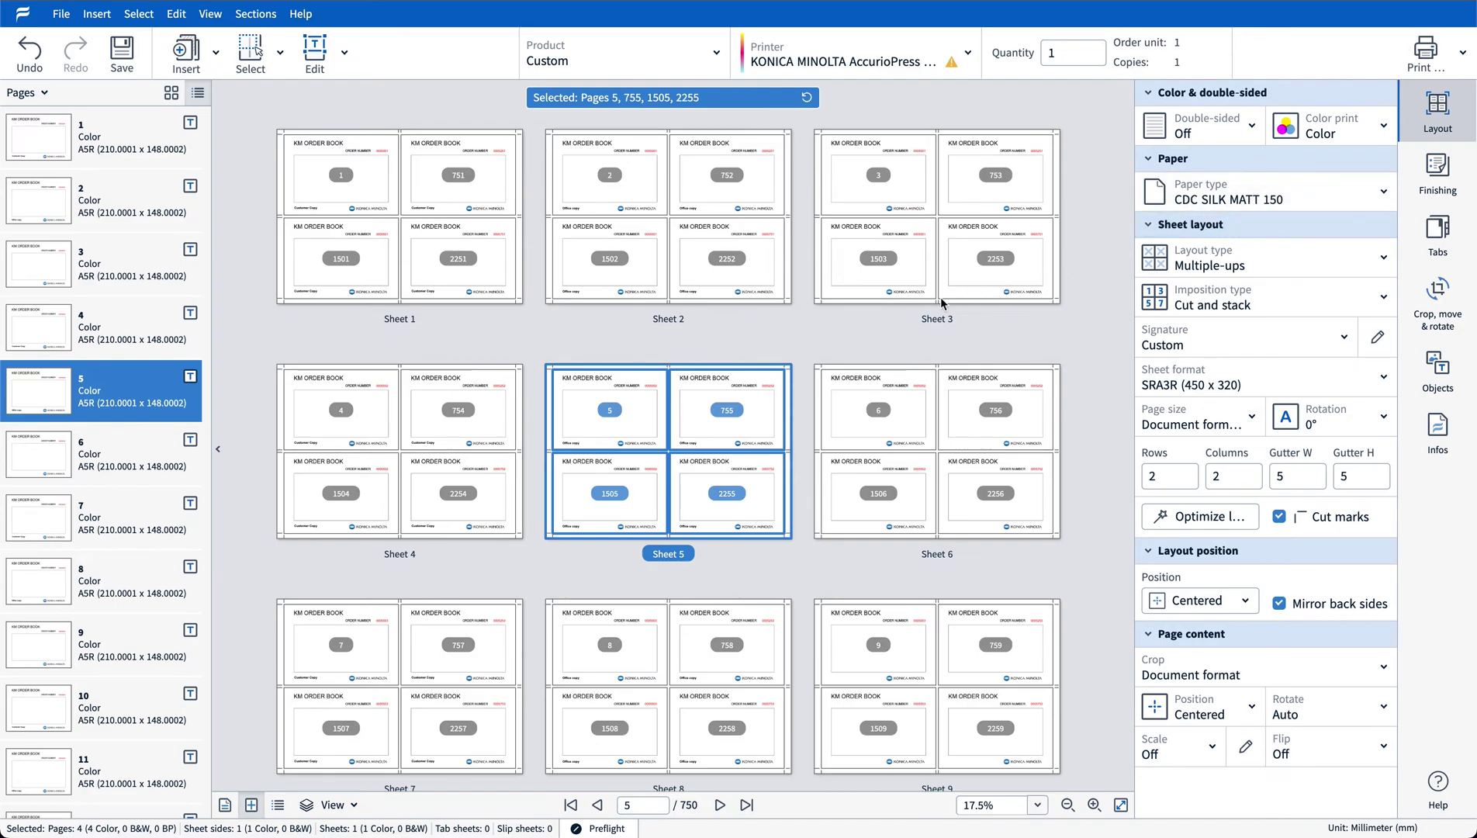
pyautogui.click(444, 139)
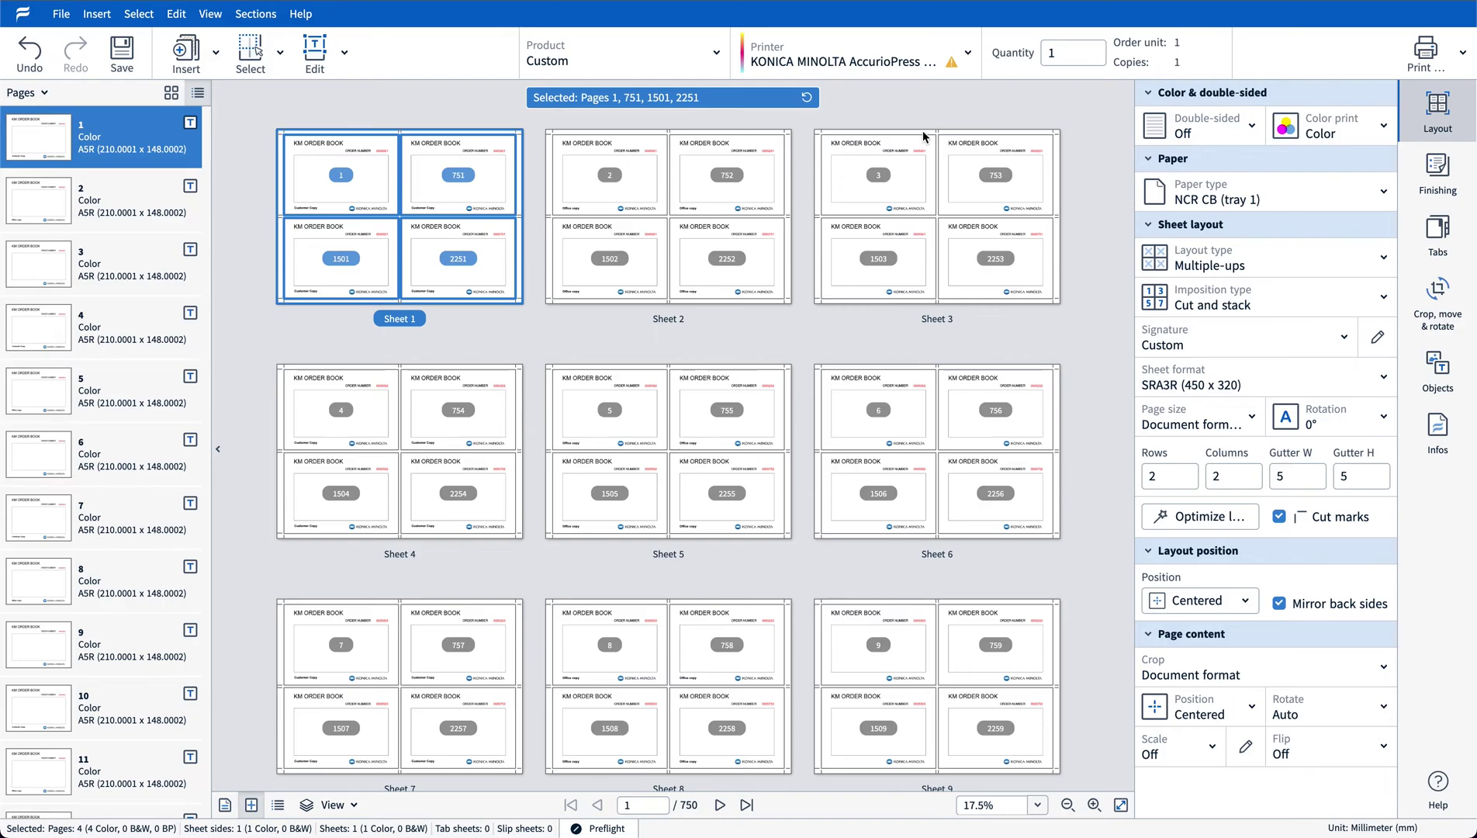
pyautogui.keyDown('shift'); pyautogui.click(904, 174); pyautogui.keyUp('shift')
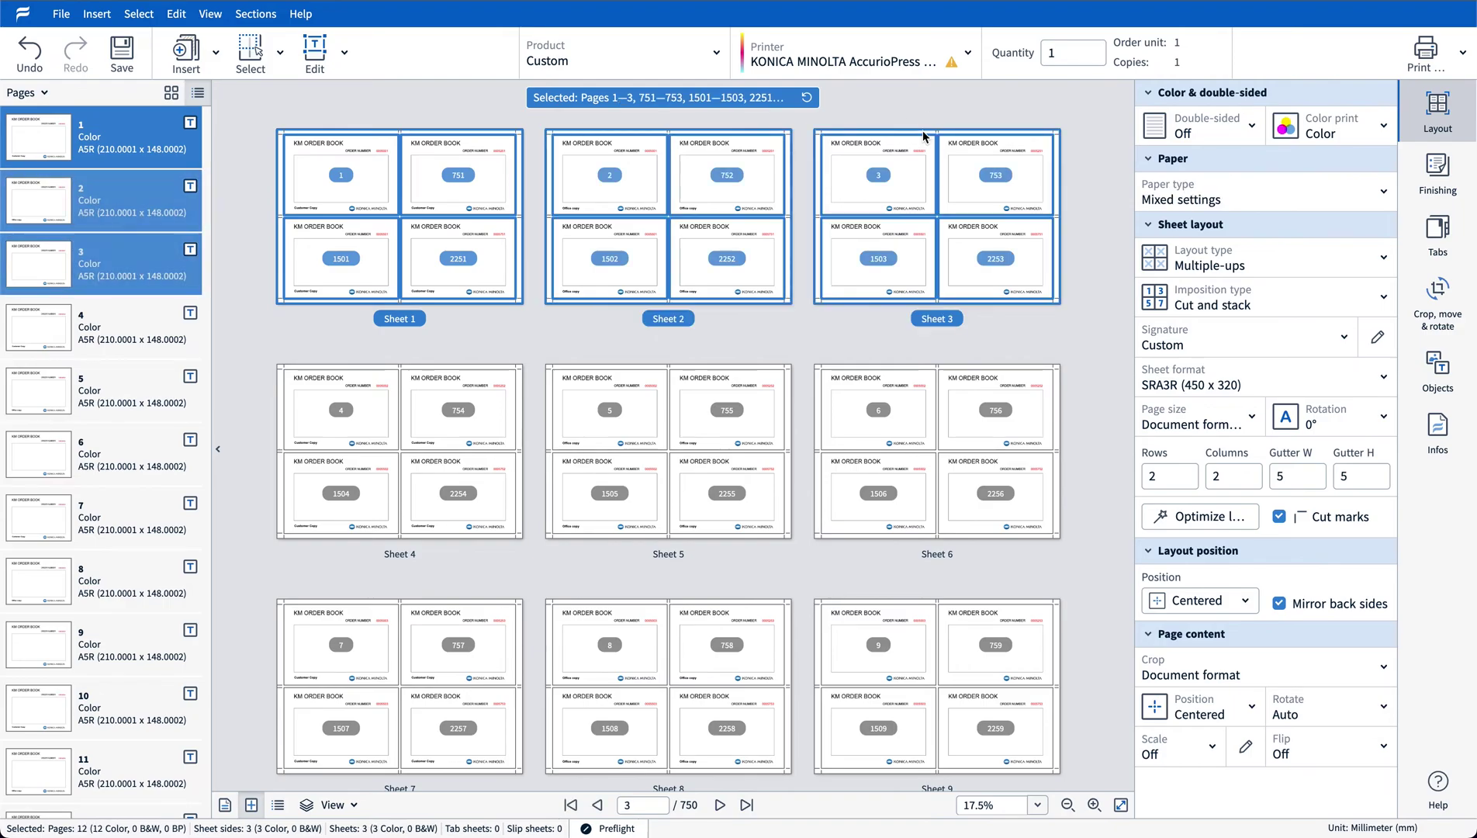
pyautogui.rightClick(910, 177)
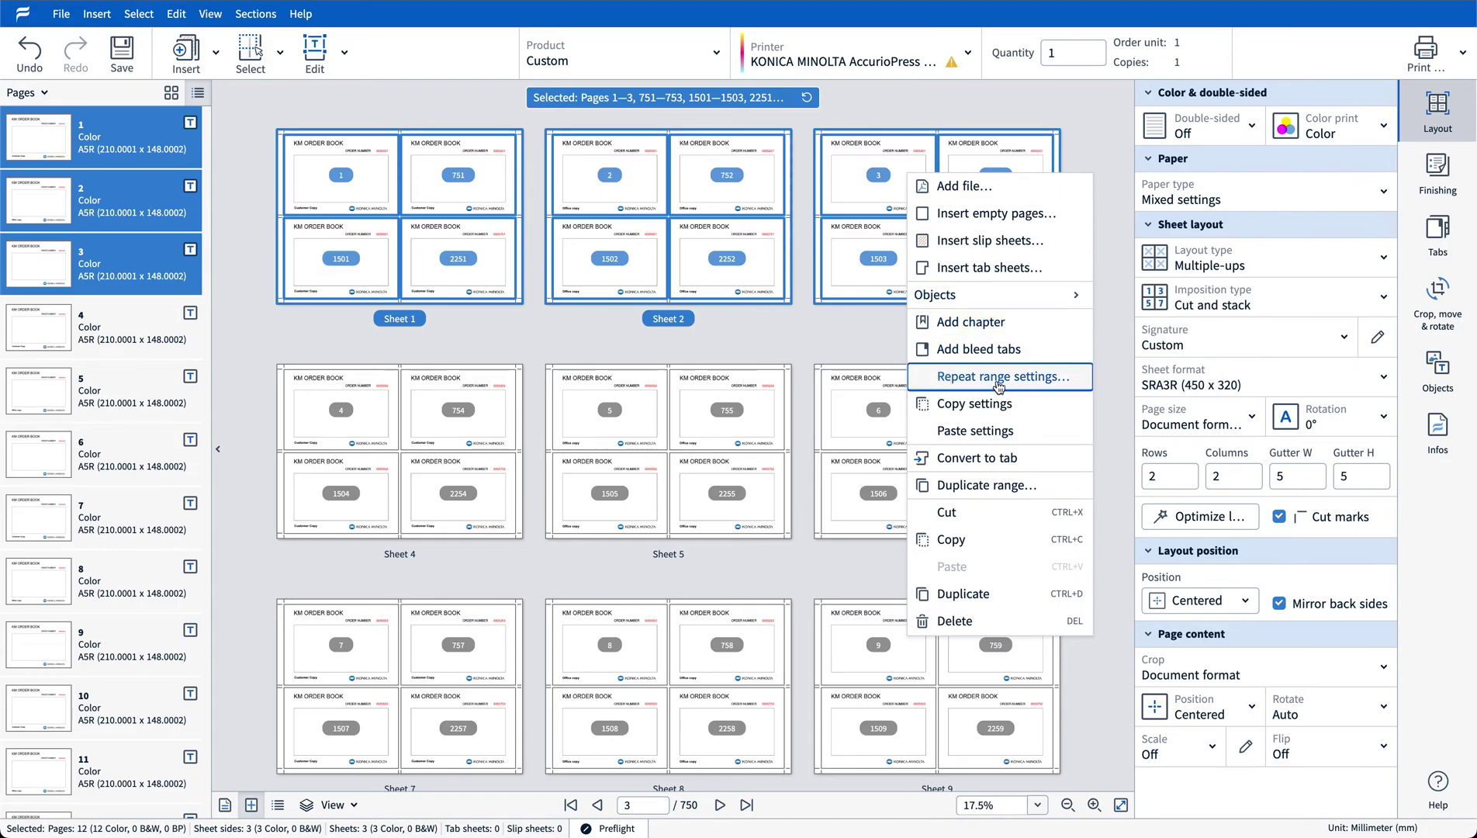
pyautogui.click(1009, 377)
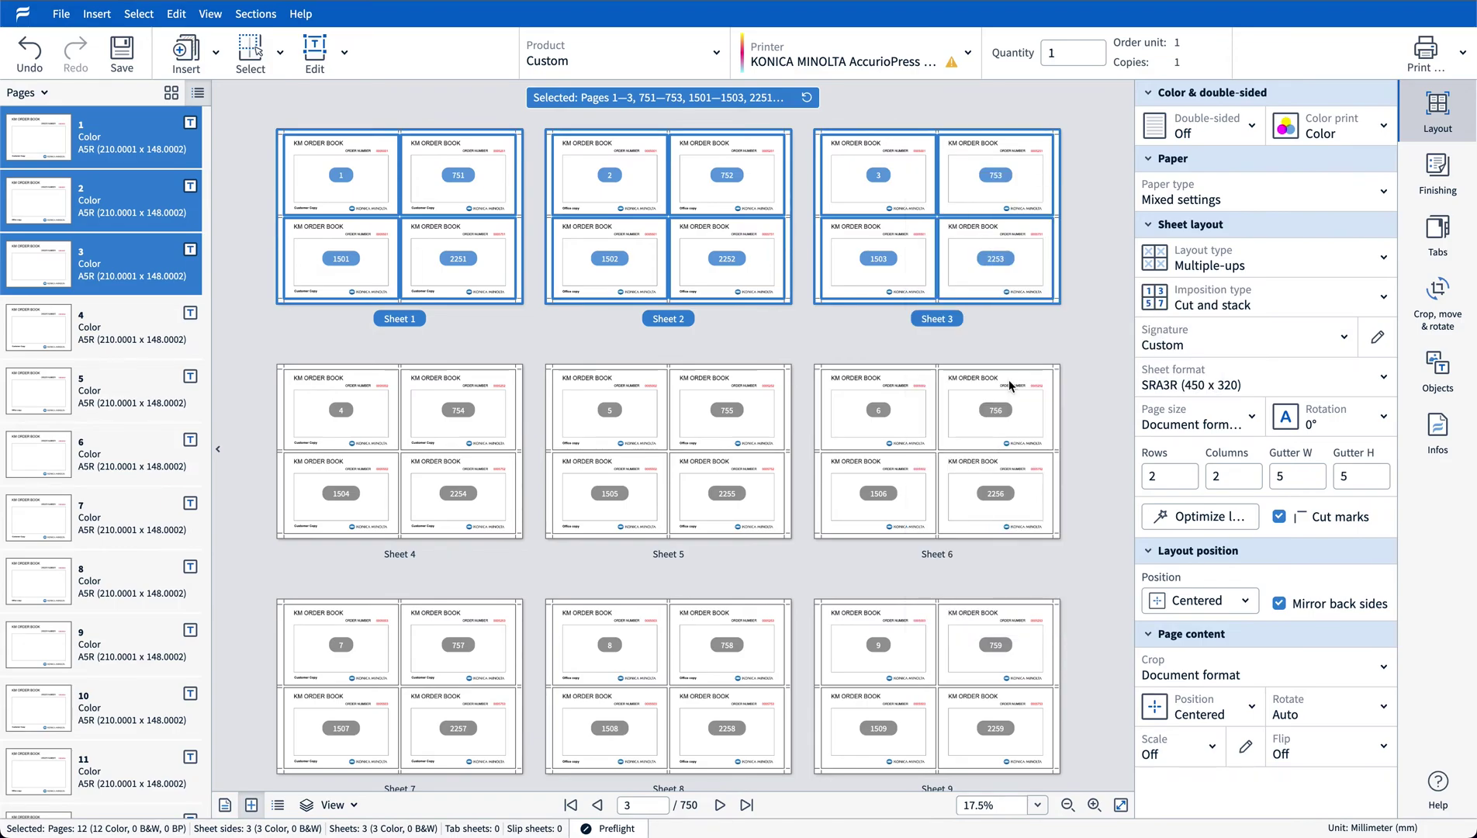
pyautogui.click(799, 348)
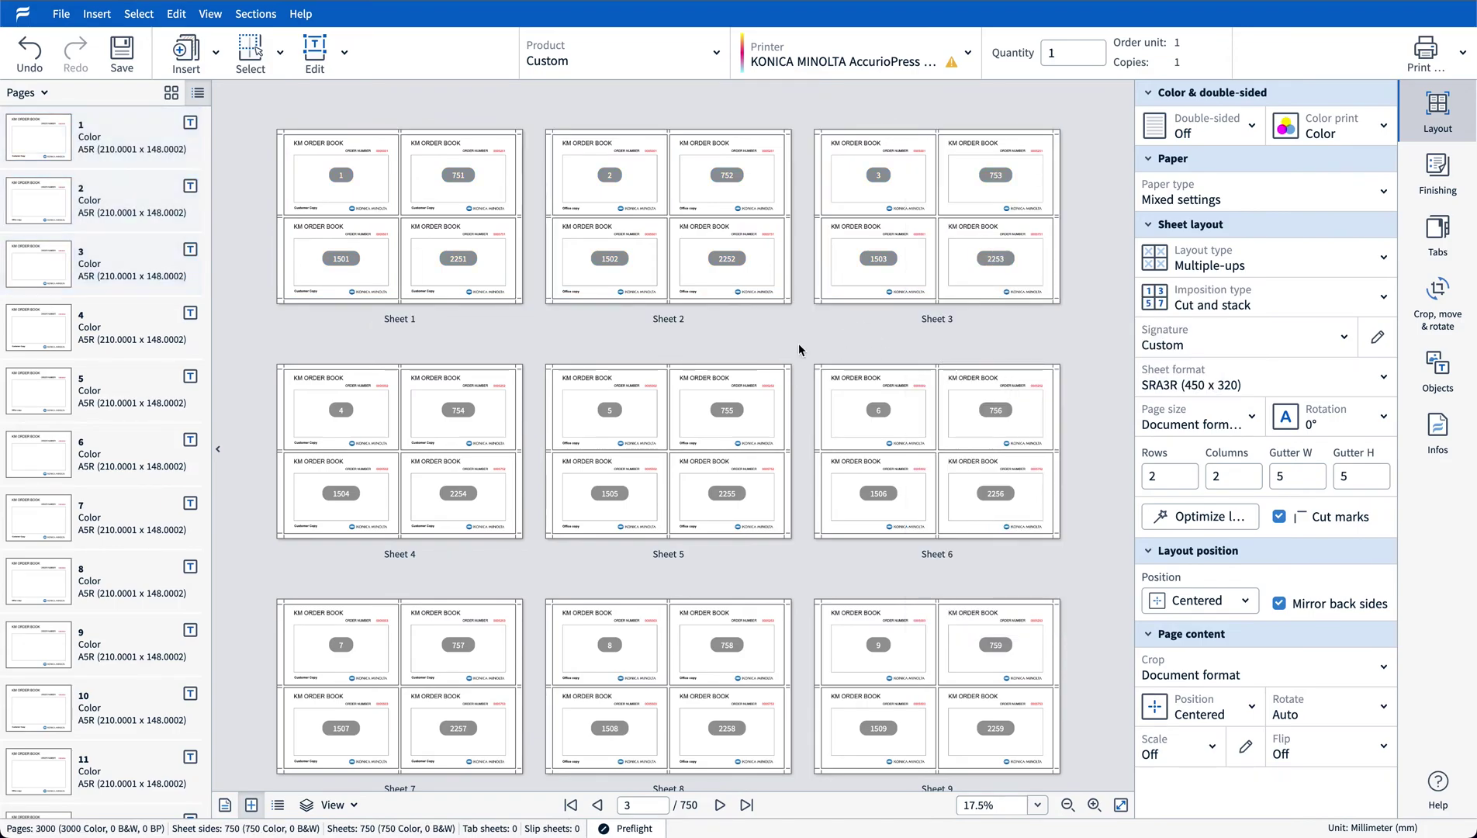
pyautogui.click(488, 373)
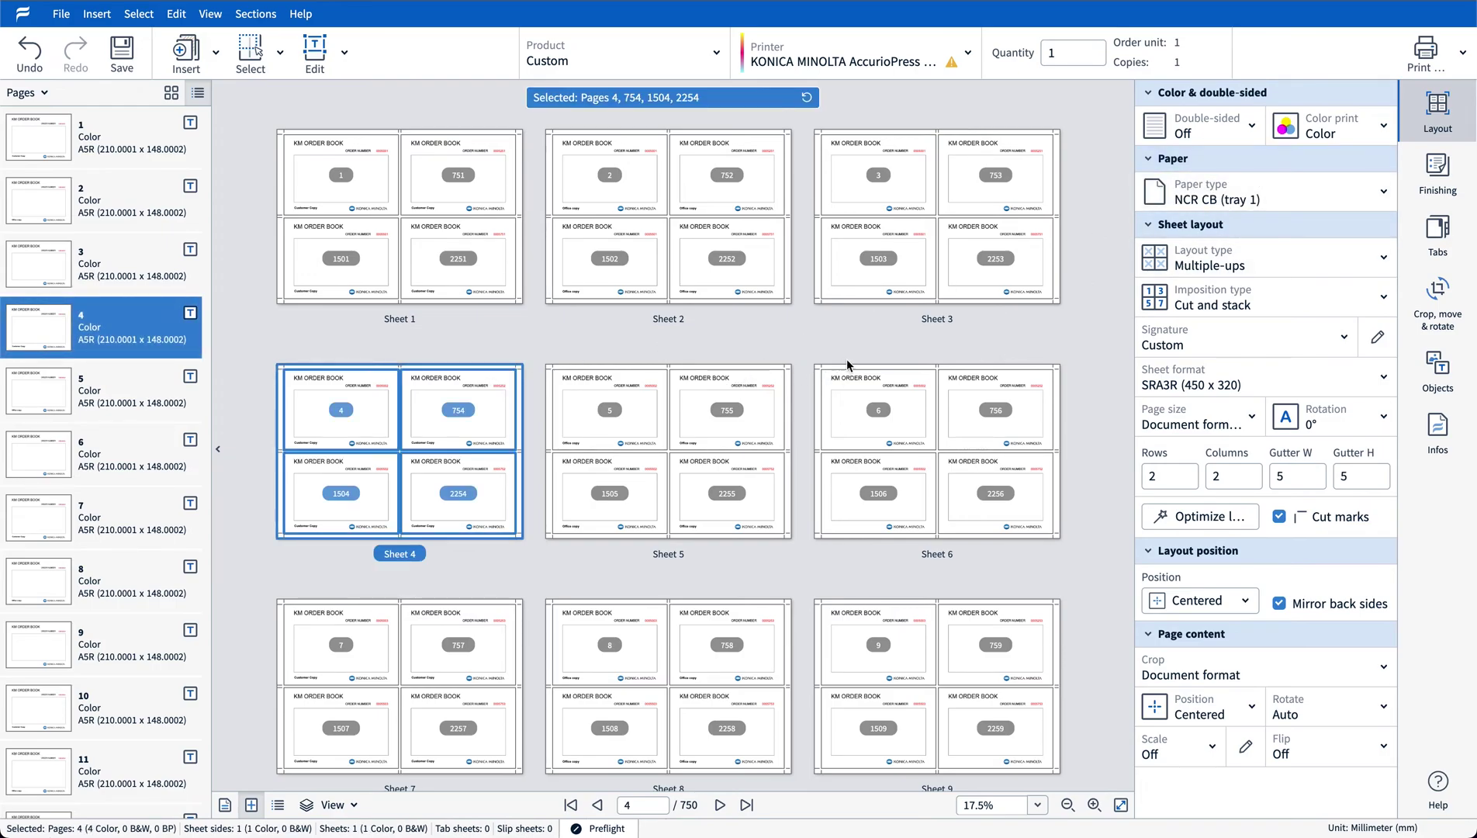
pyautogui.click(765, 372)
pyautogui.click(842, 369)
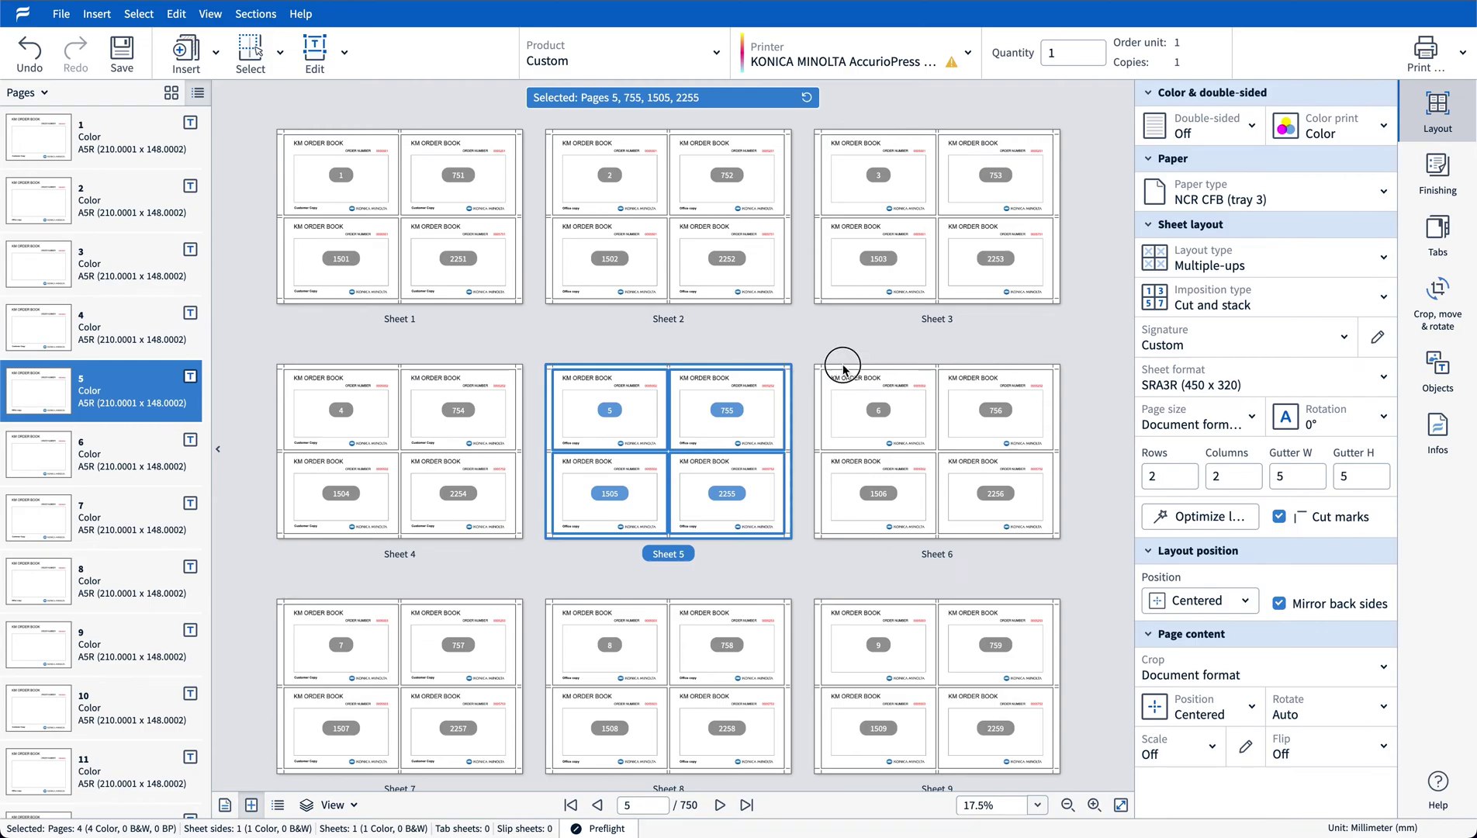
pyautogui.click(423, 609)
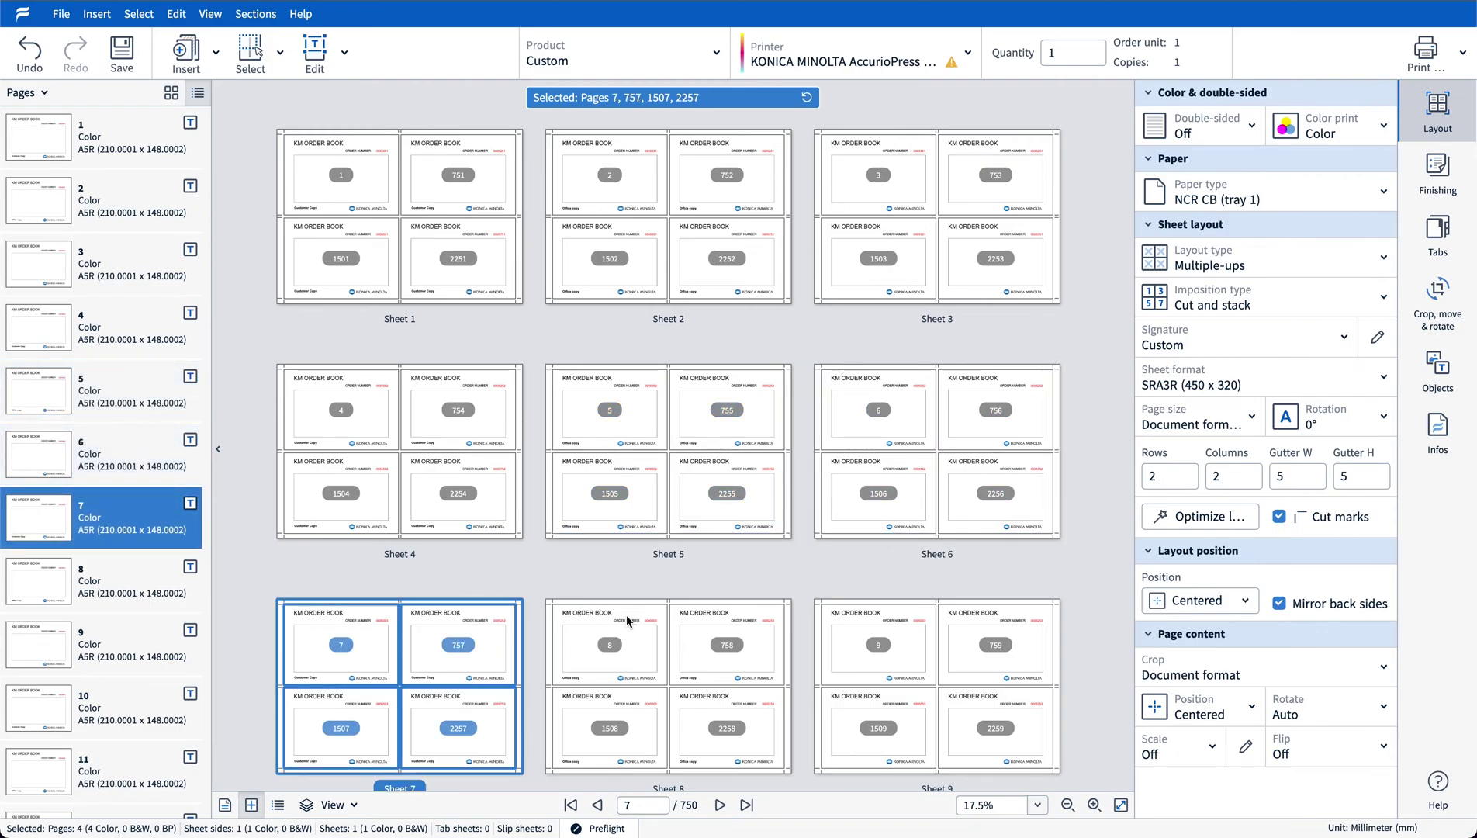
pyautogui.click(658, 606)
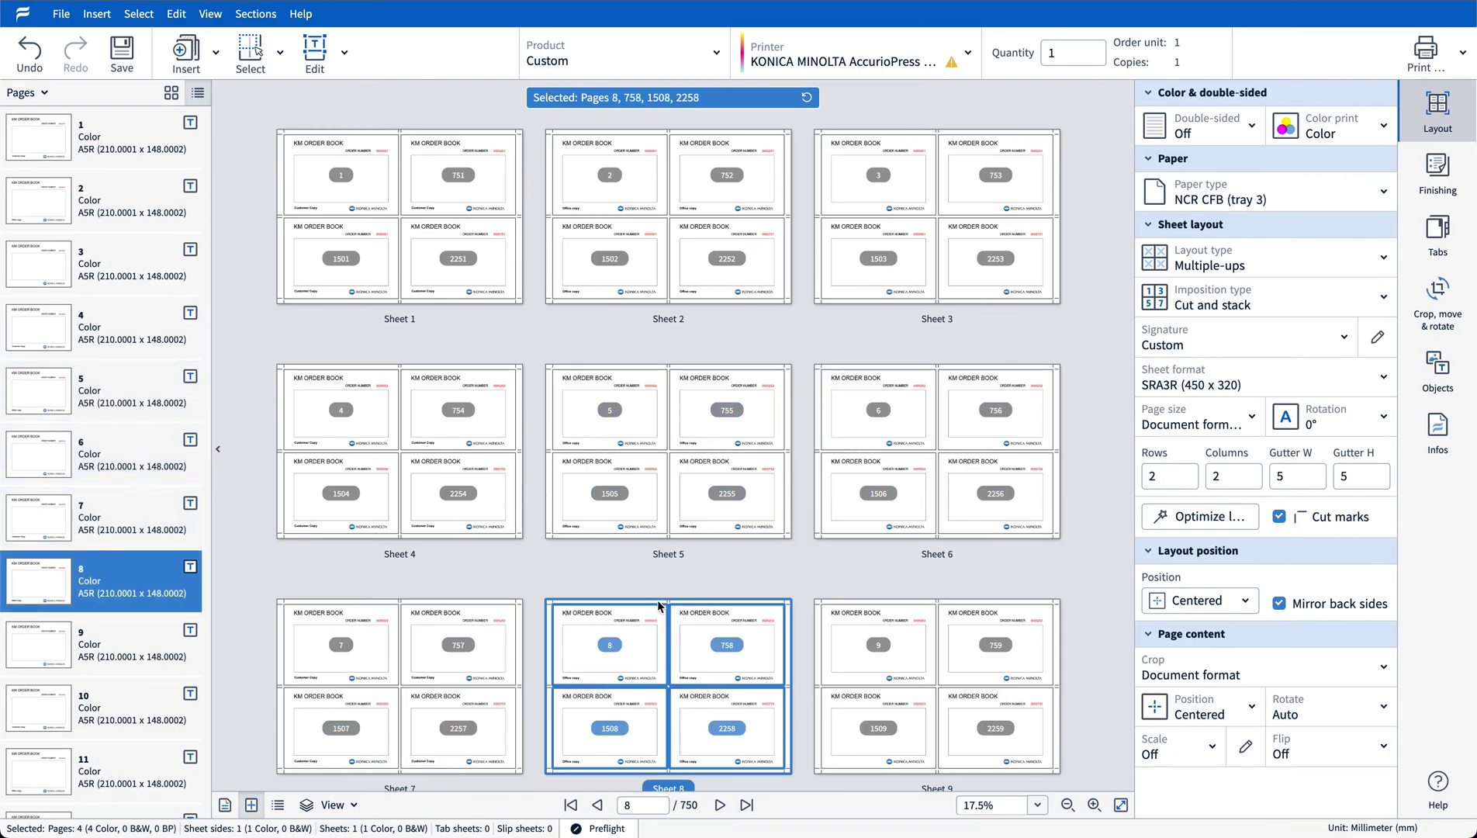
pyautogui.click(852, 613)
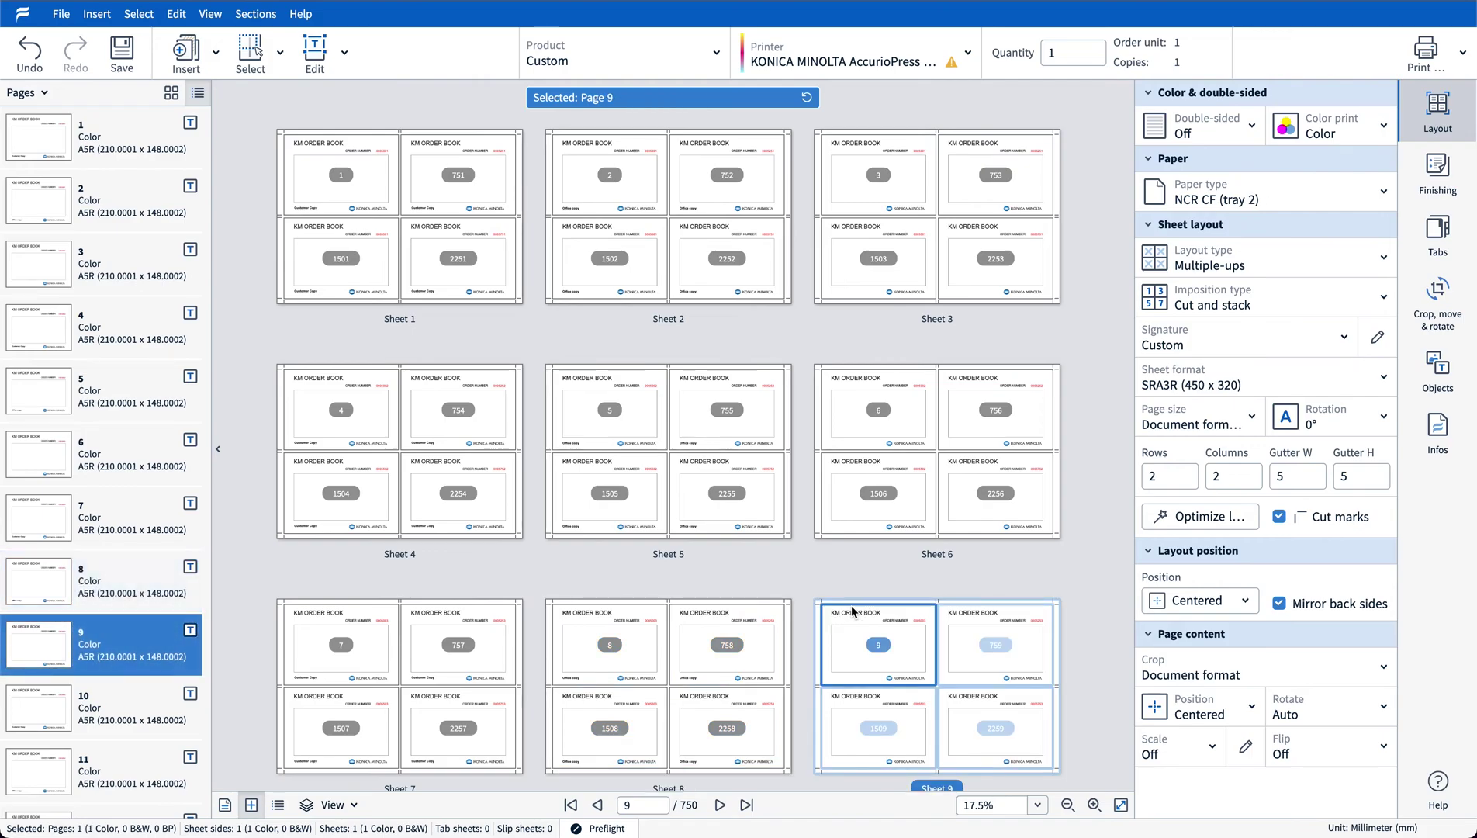
pyautogui.click(534, 330)
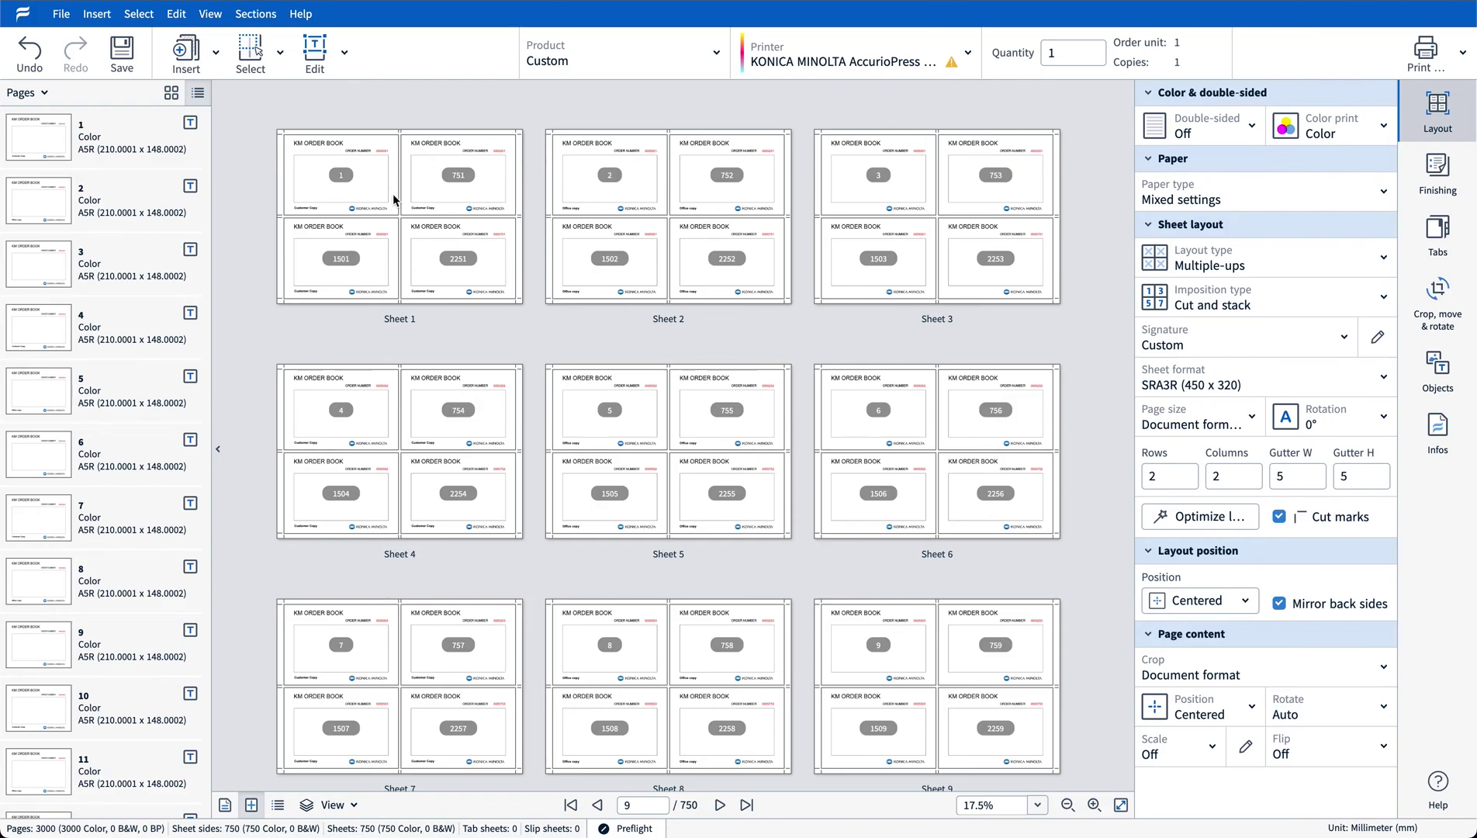
pyautogui.click(732, 128)
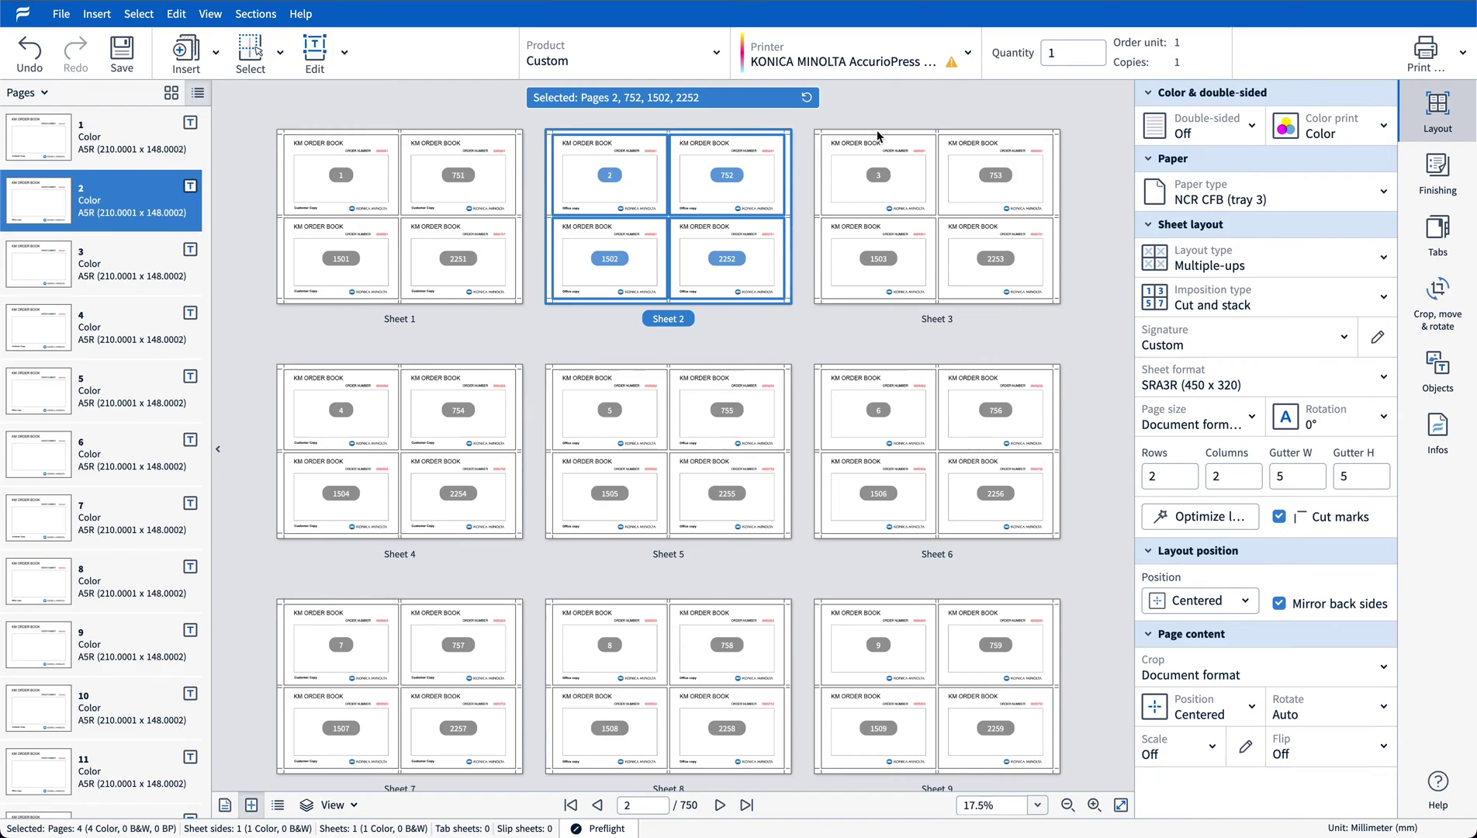
# Set Sheets 2 and 3 to print in black and white.
pyautogui.click(878, 136)
pyautogui.keyDown('ctrl'); pyautogui.click(754, 138); pyautogui.keyUp('ctrl')
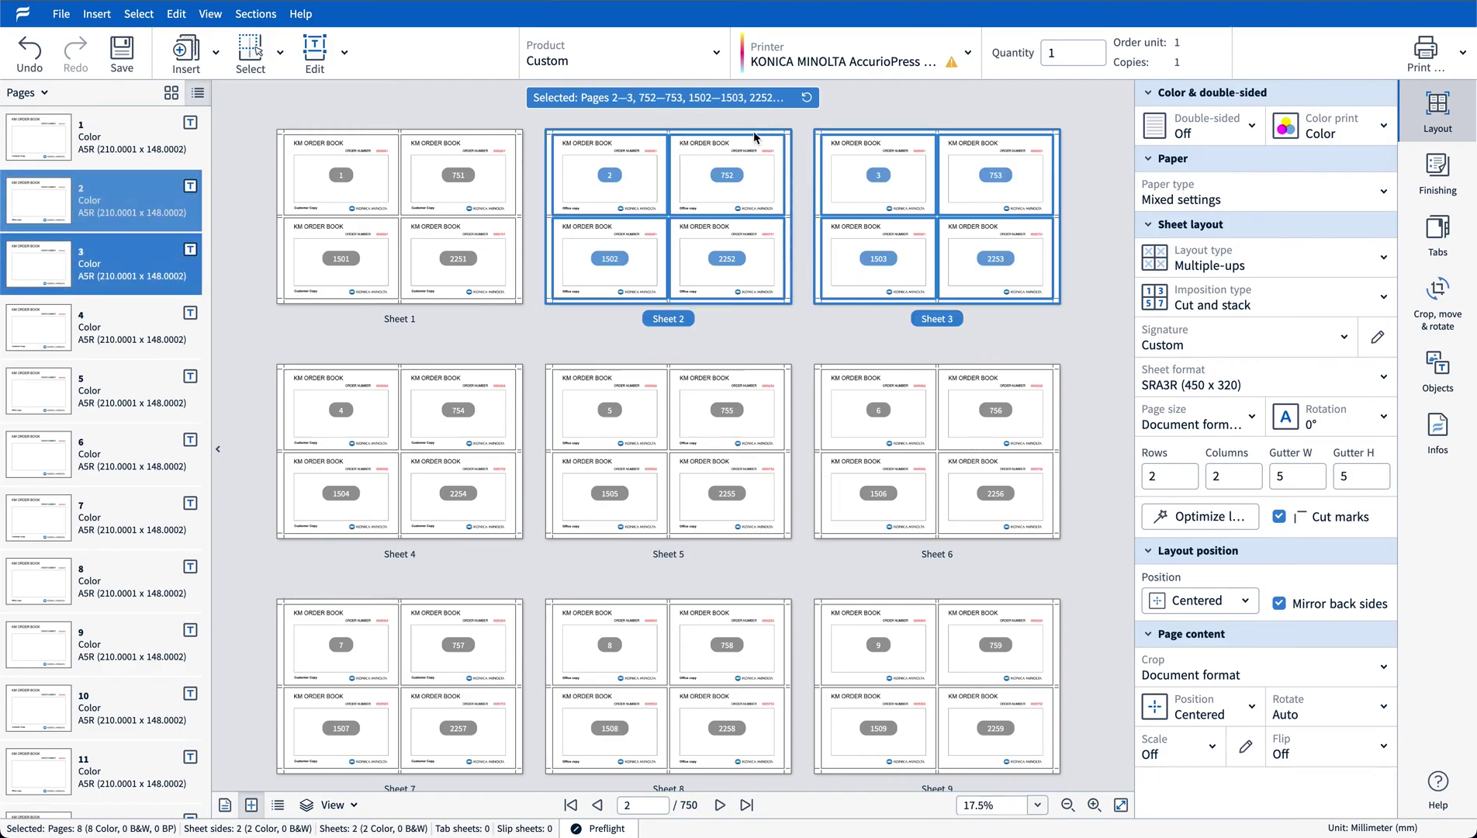
pyautogui.click(1313, 131)
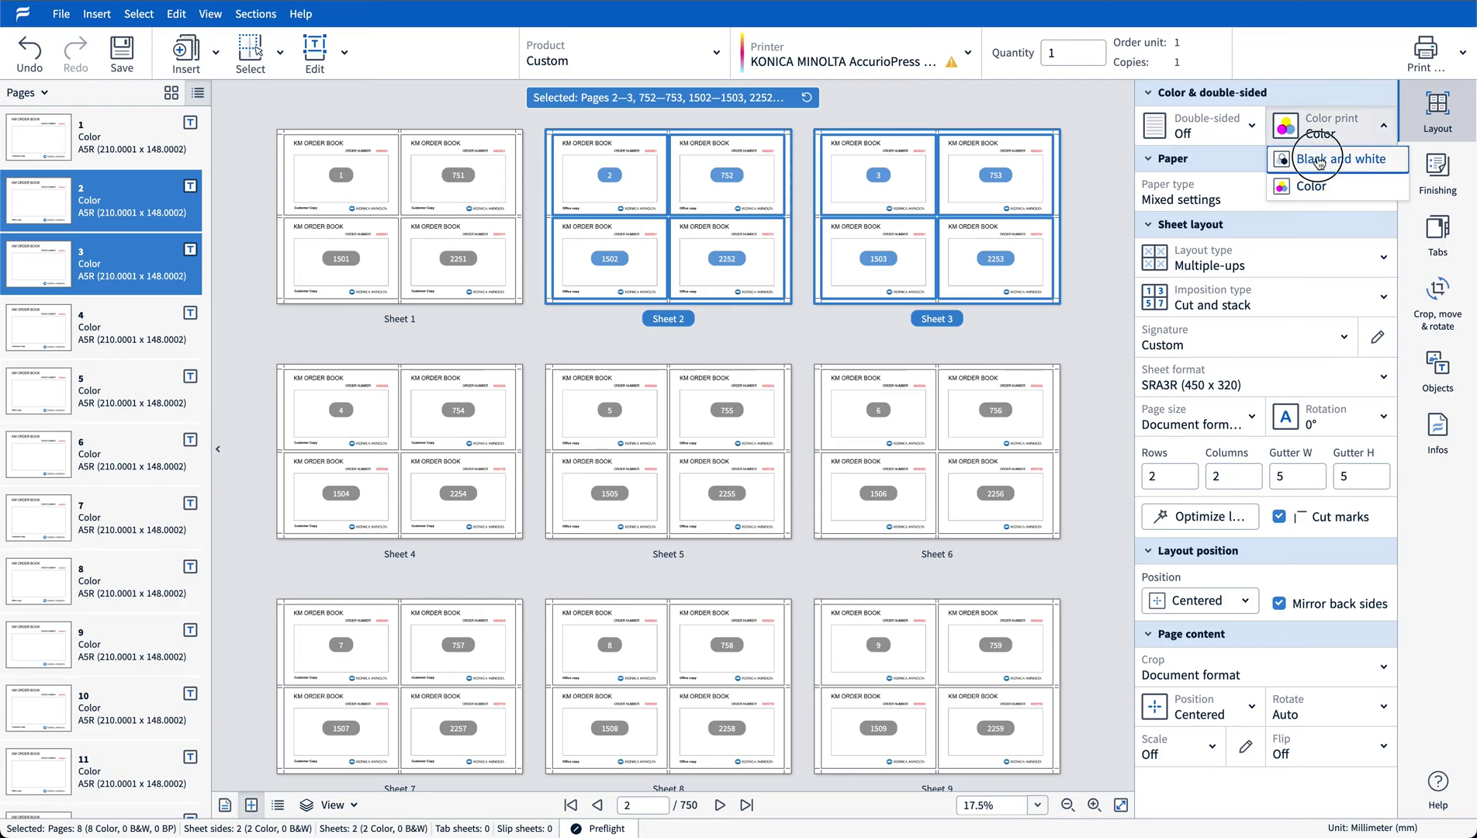
pyautogui.click(1318, 159)
# Select Sheets 1–3 and apply Repeat range settings so the colour/B&W pattern repeats every set.
pyautogui.click(472, 124)
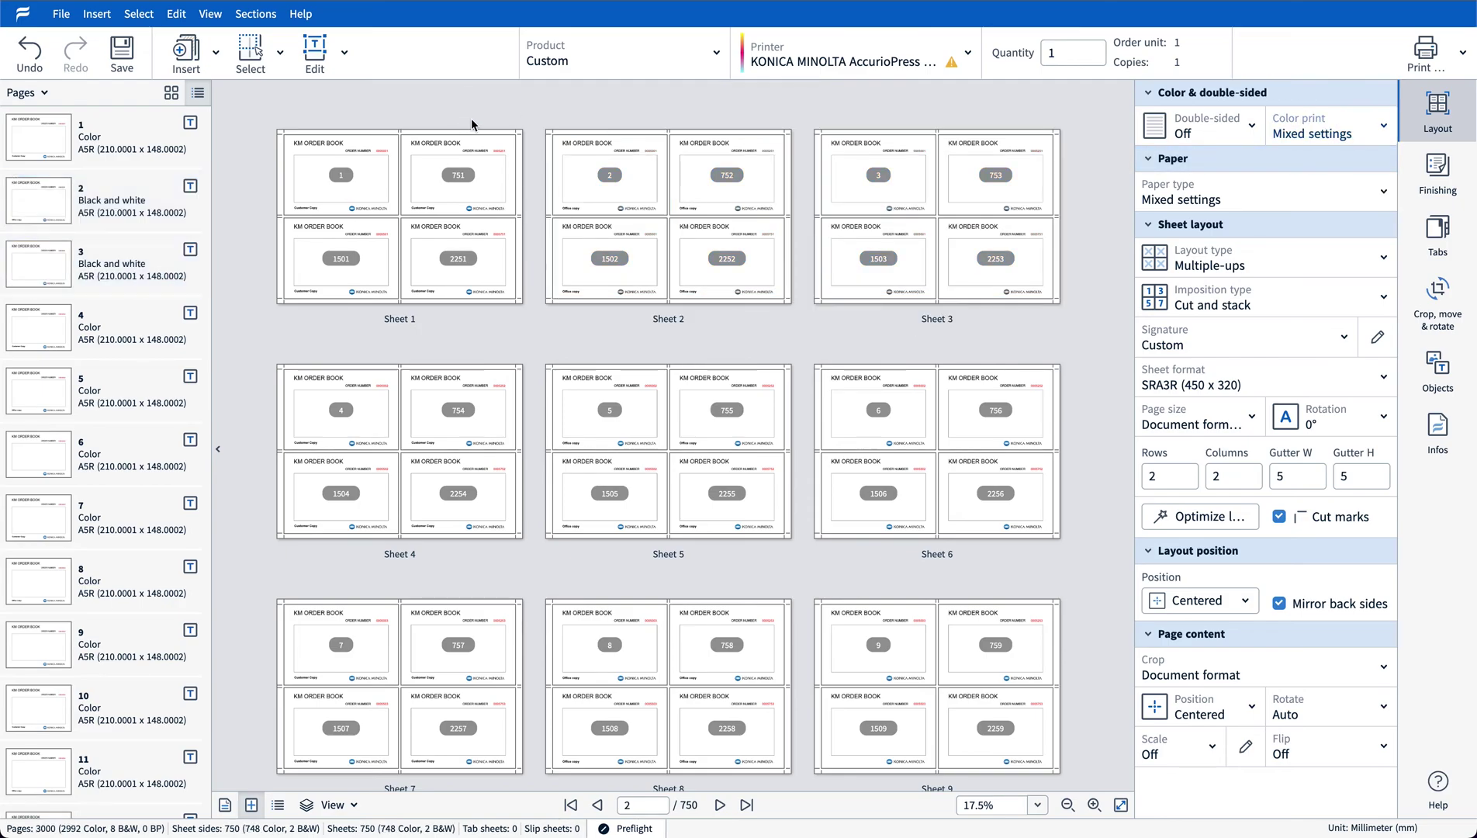
pyautogui.click(476, 136)
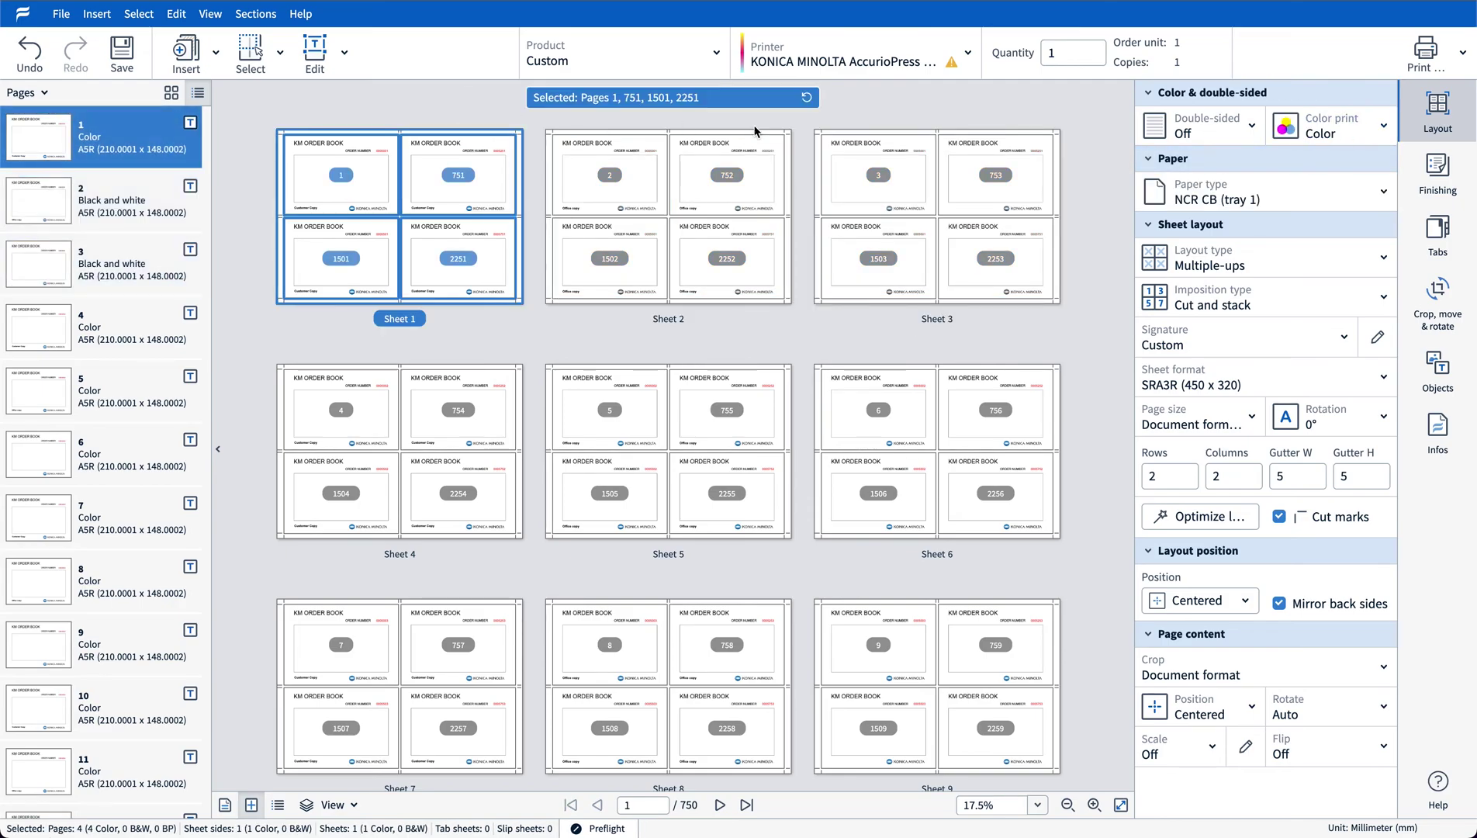
pyautogui.keyDown('shift'); pyautogui.click(863, 138); pyautogui.keyUp('shift')
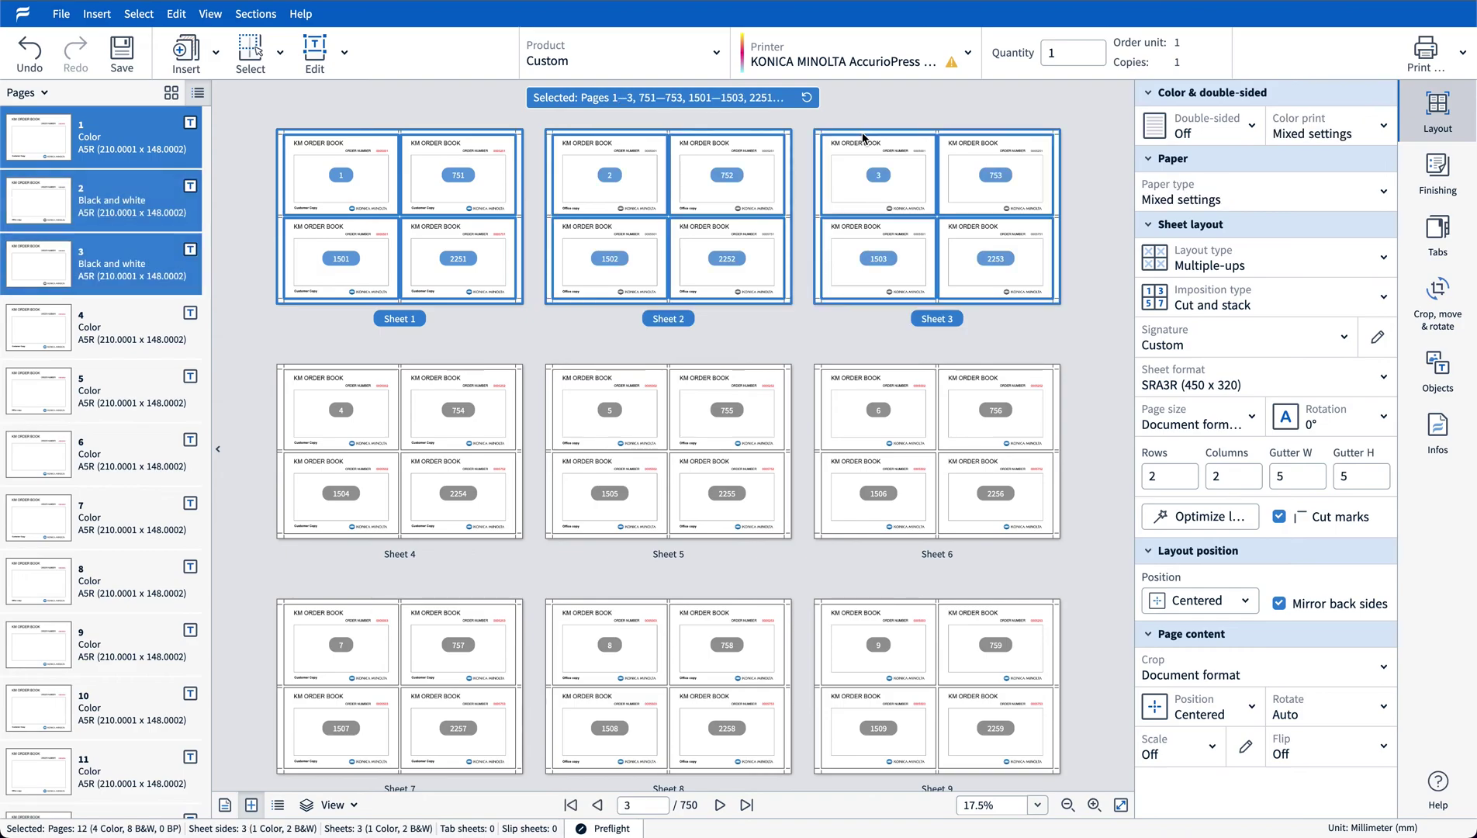
pyautogui.rightClick(926, 219)
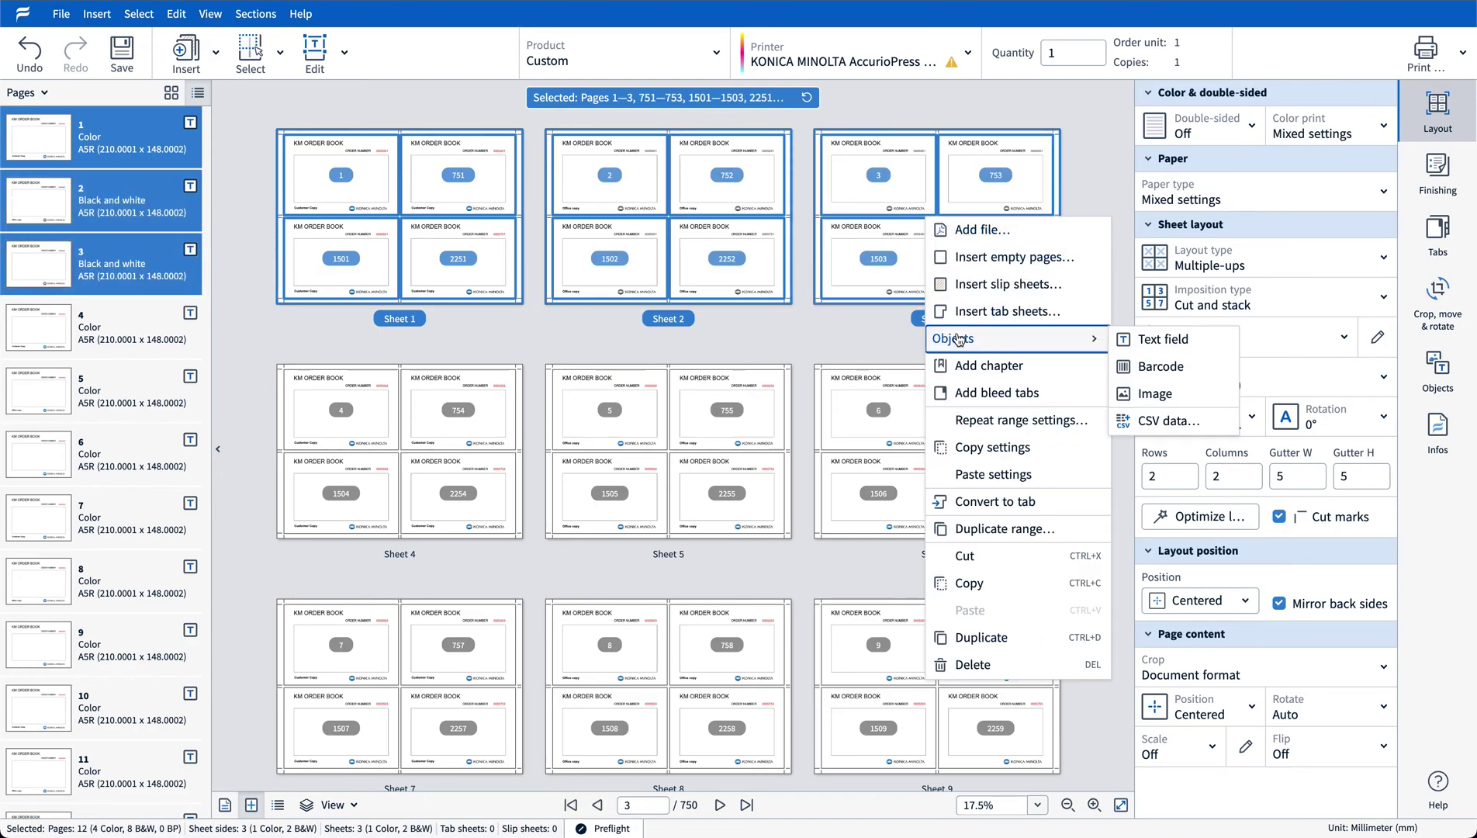
pyautogui.click(982, 420)
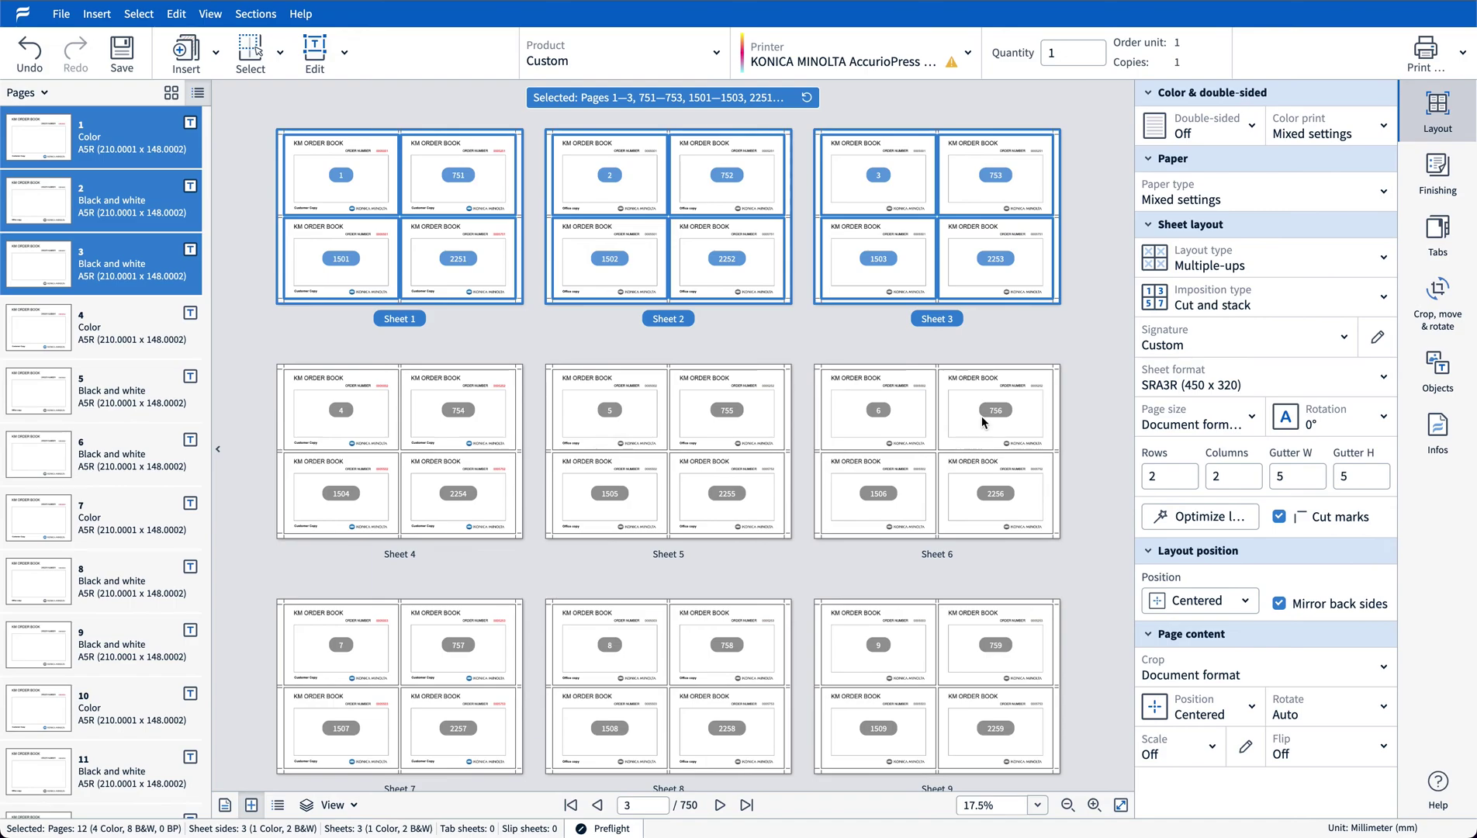
# Check that Sheets 4–6 inherited the repeated colour settings, then clear the selection.
pyautogui.click(512, 371)
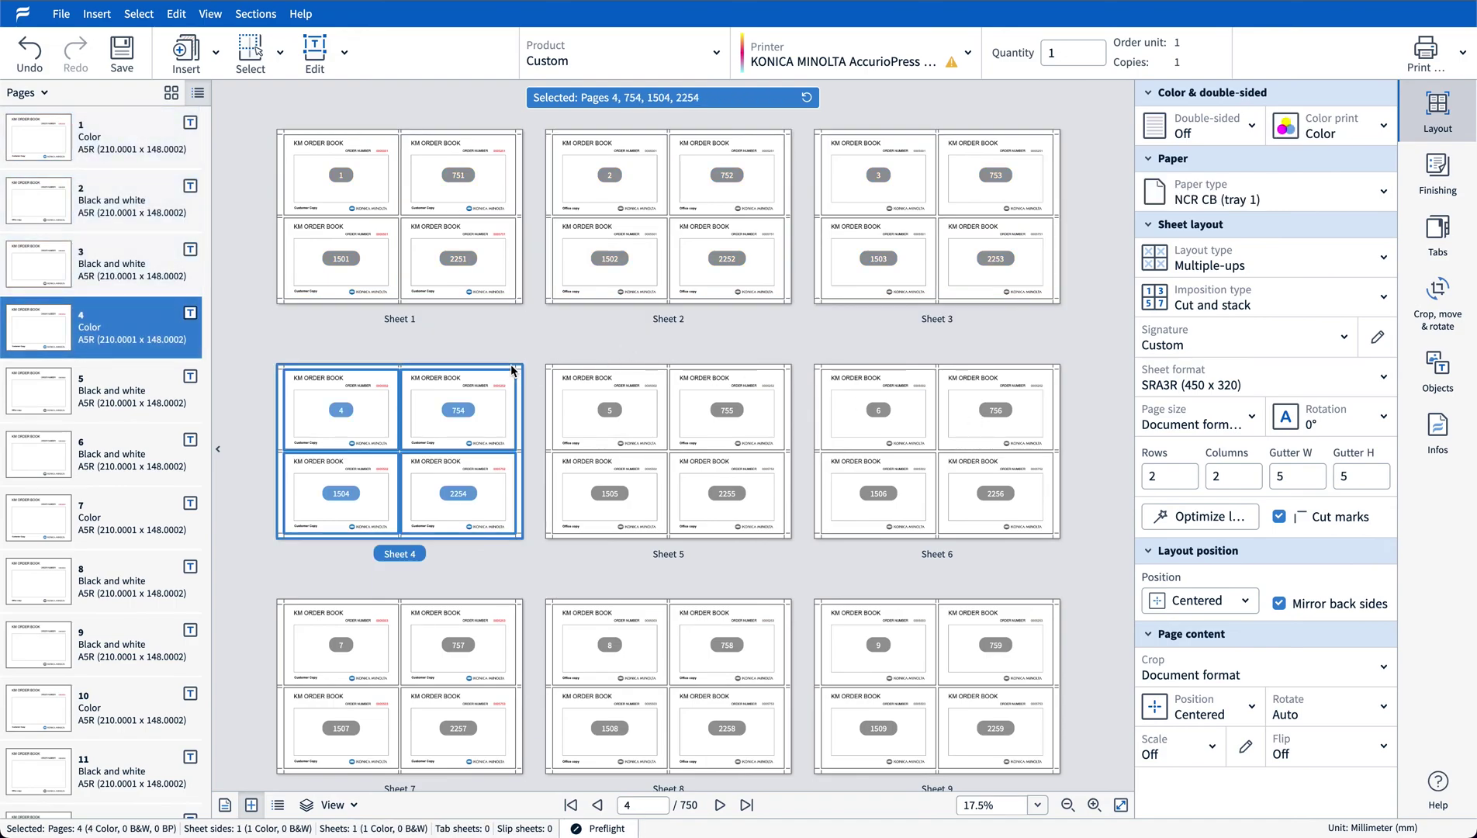
pyautogui.click(610, 374)
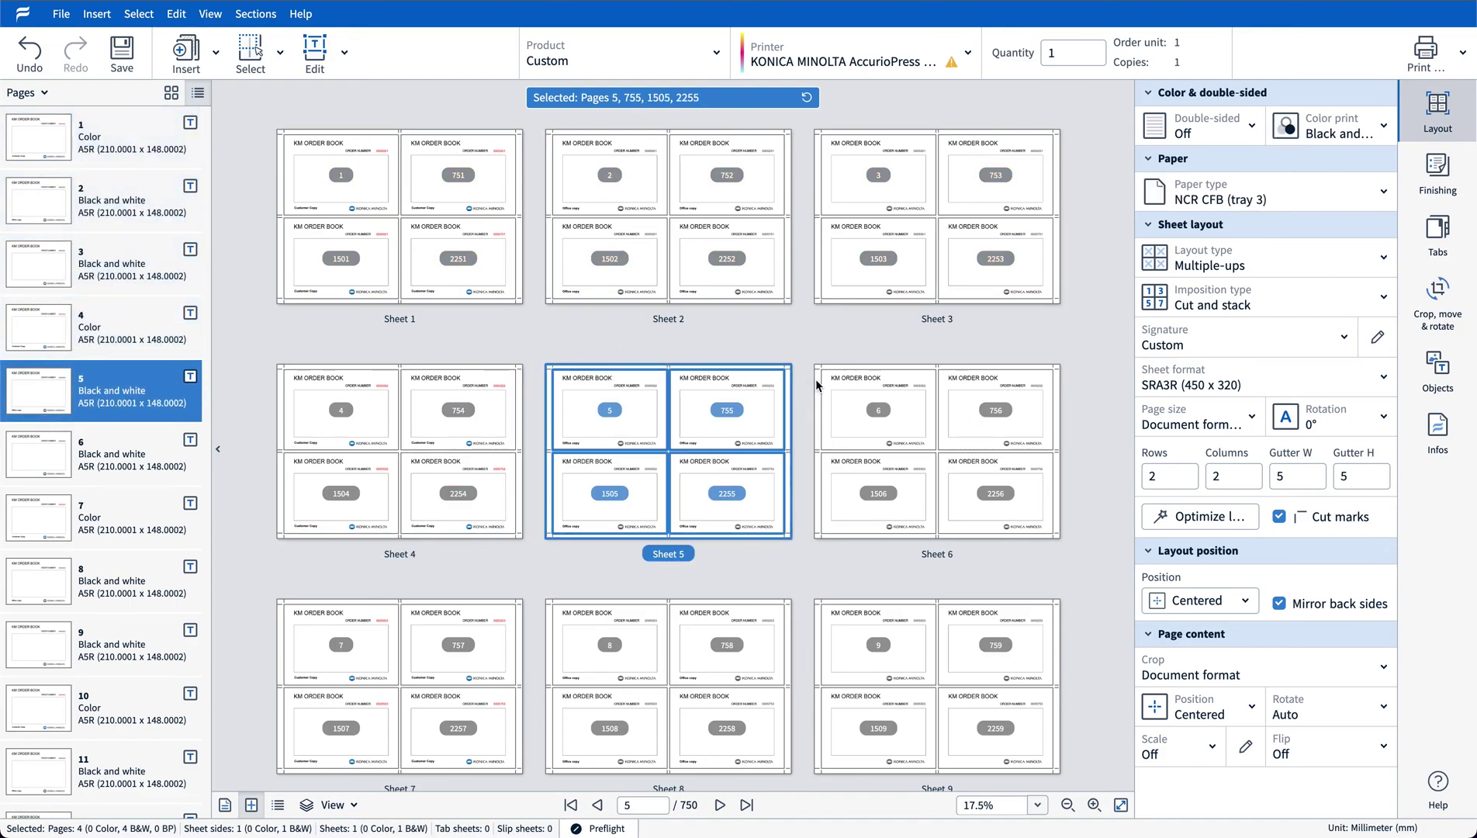
pyautogui.click(877, 372)
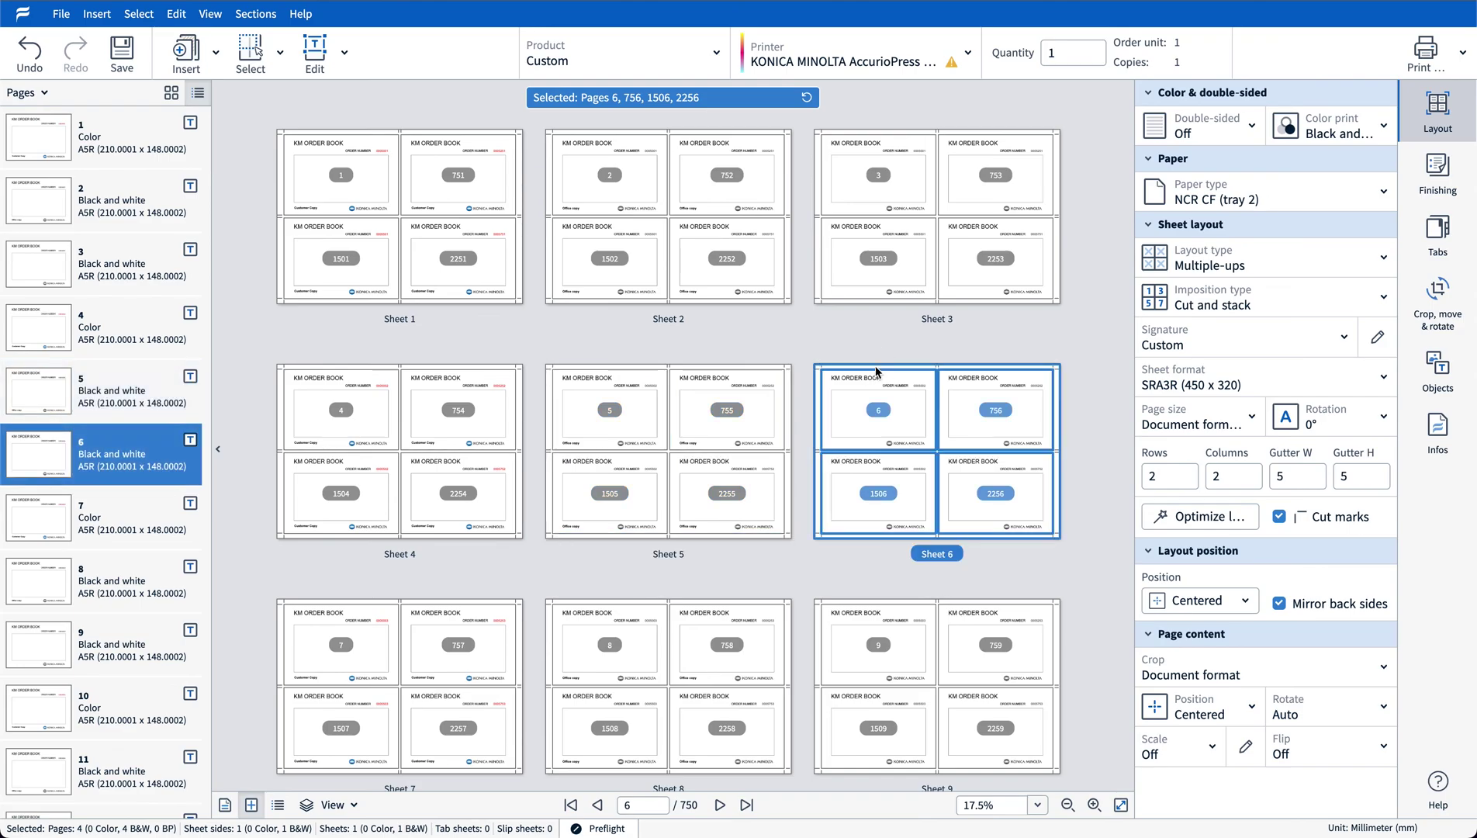
pyautogui.click(828, 347)
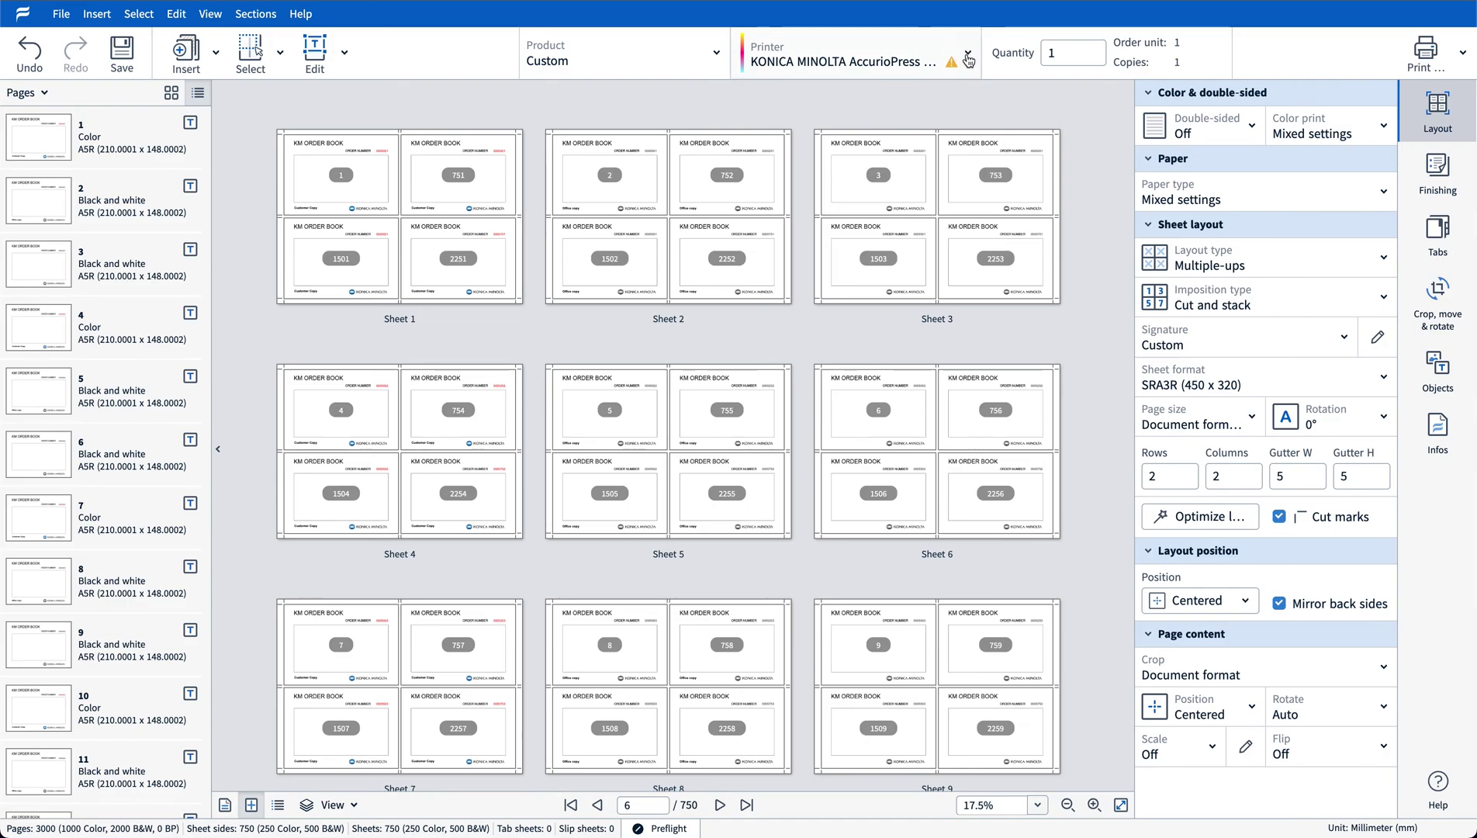
pyautogui.click(968, 53)
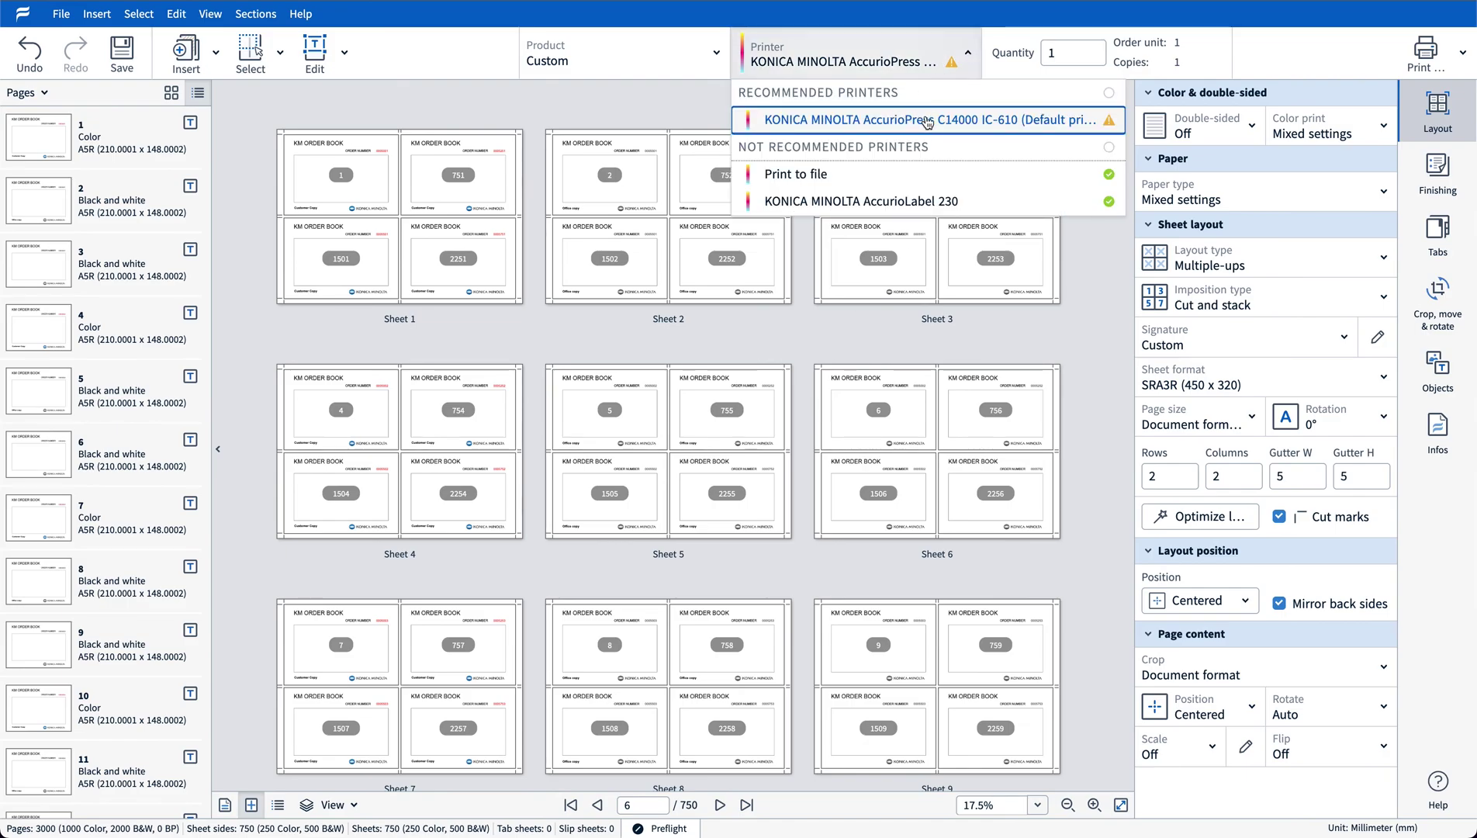
pyautogui.click(692, 104)
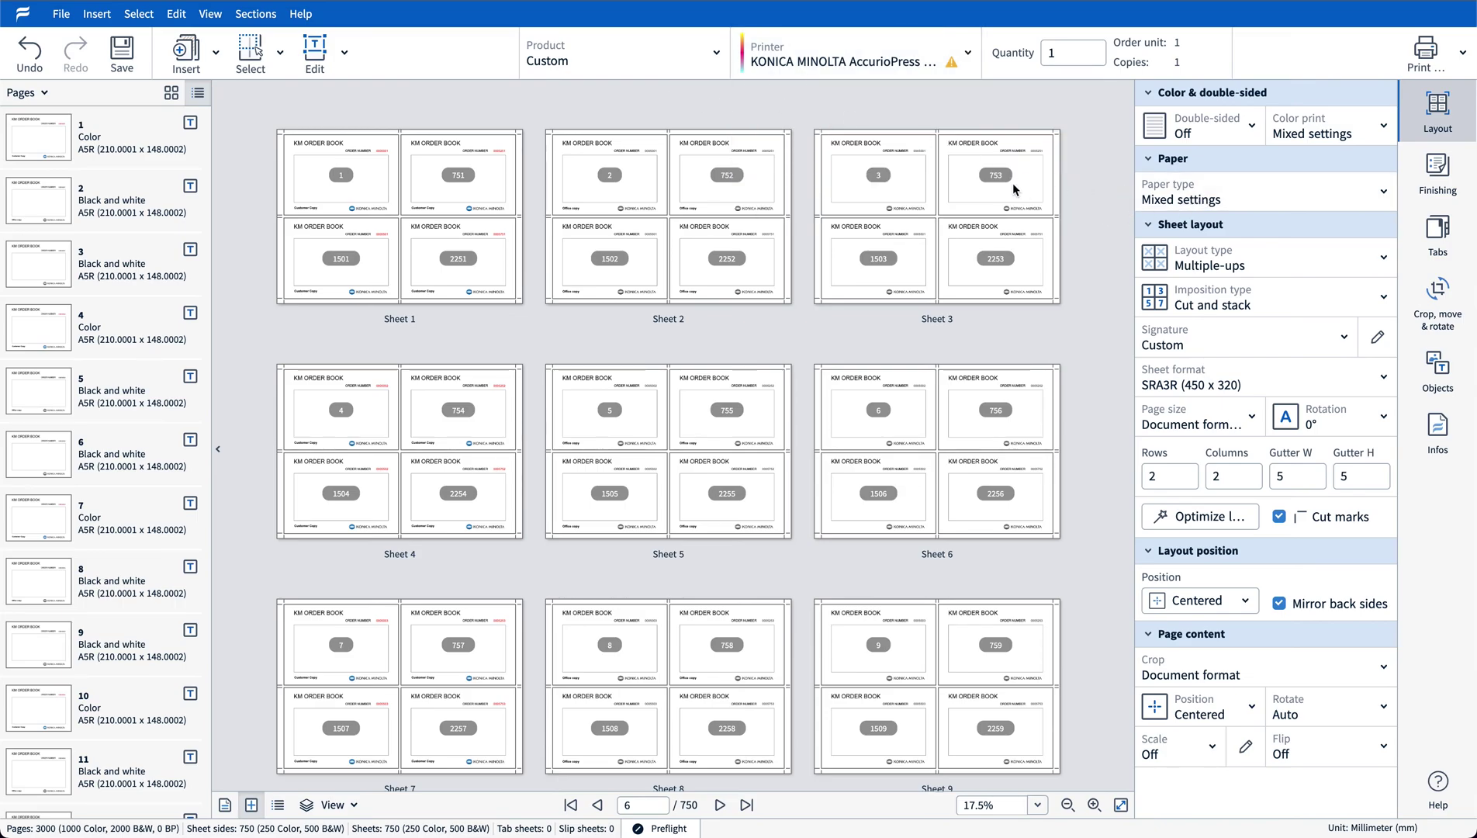
pyautogui.click(967, 55)
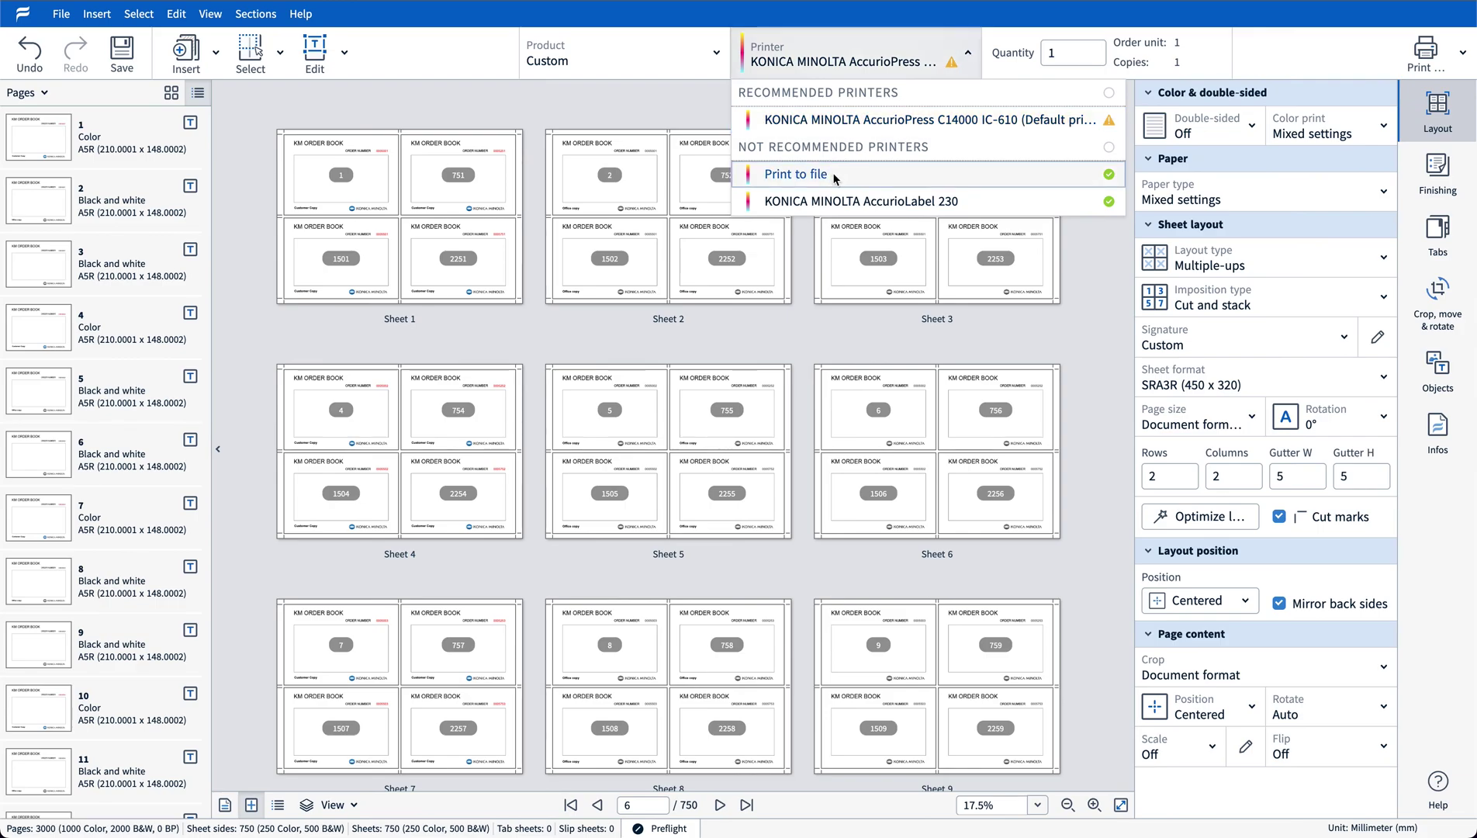
pyautogui.click(687, 113)
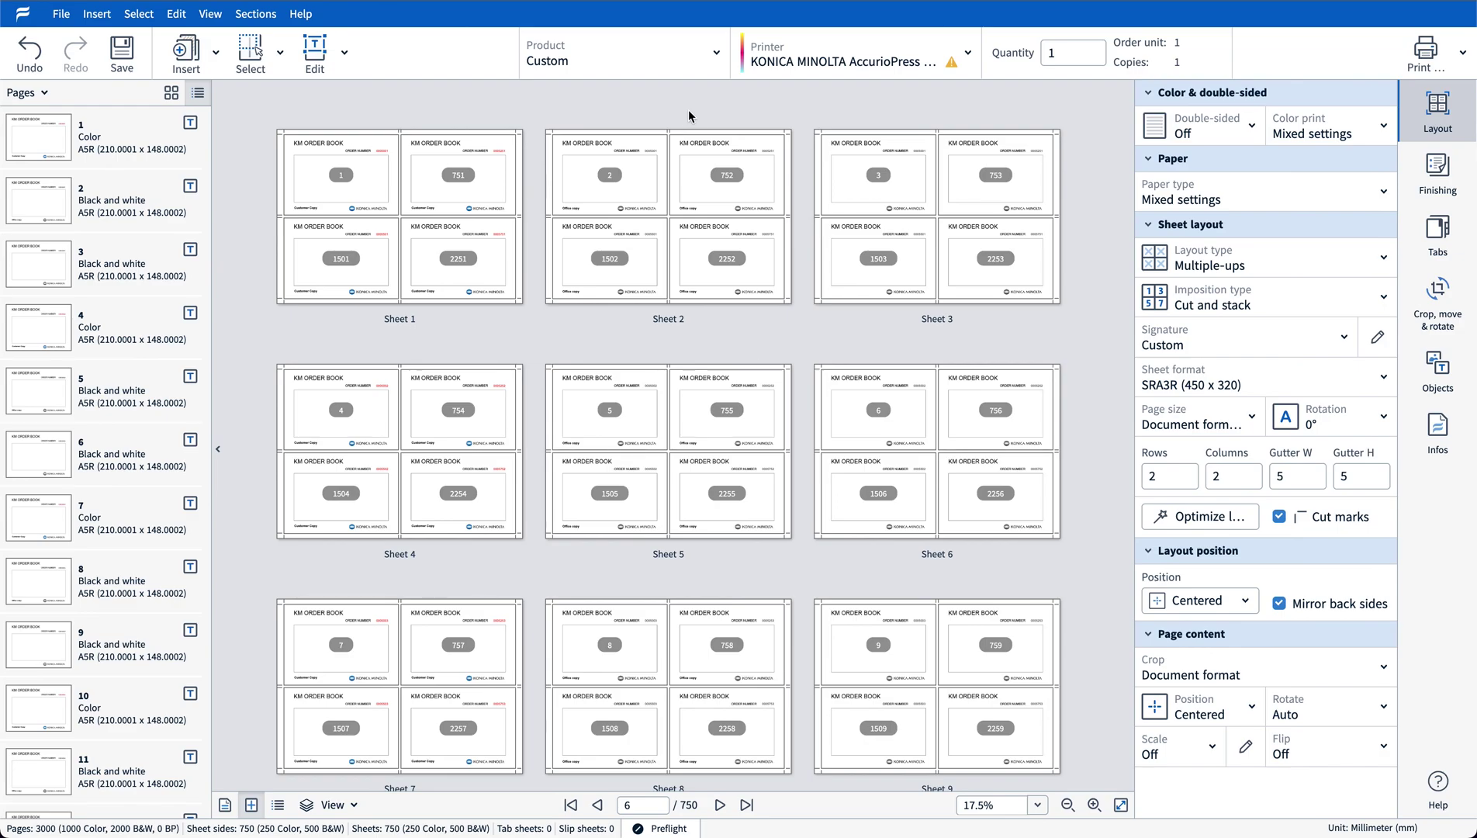